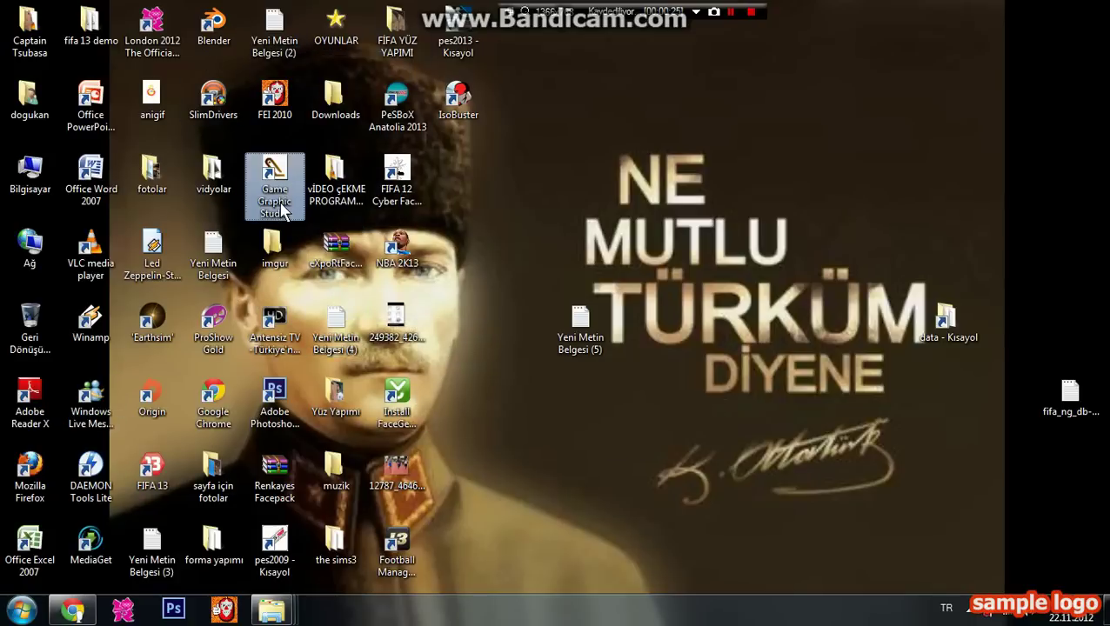
# Start Game Graphic Studio and begin opening a game file, browsing to the KONAMI folder on drive C's Program Dosyaları (x86).
pyautogui.doubleClick(284, 162)
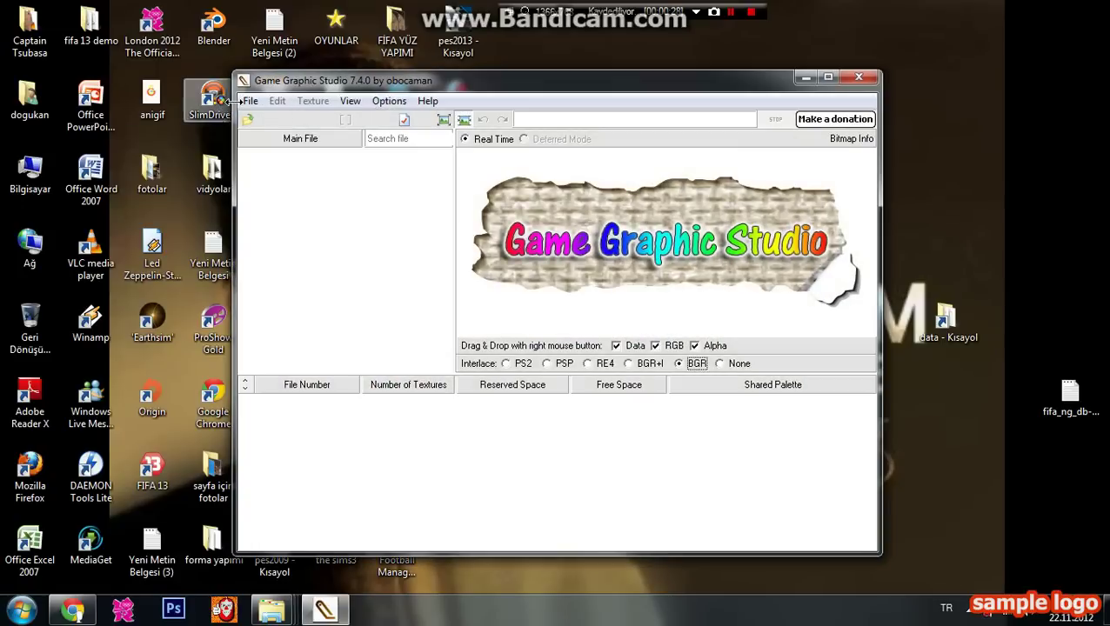
pyautogui.click(250, 101)
pyautogui.click(283, 155)
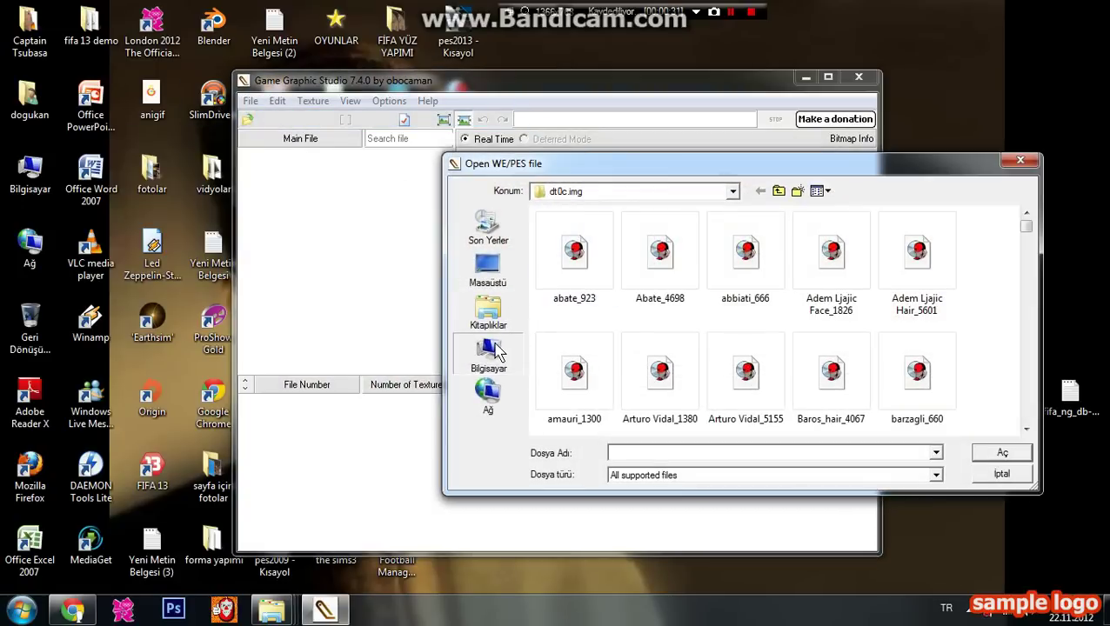
pyautogui.click(488, 353)
pyautogui.doubleClick(611, 233)
pyautogui.doubleClick(657, 417)
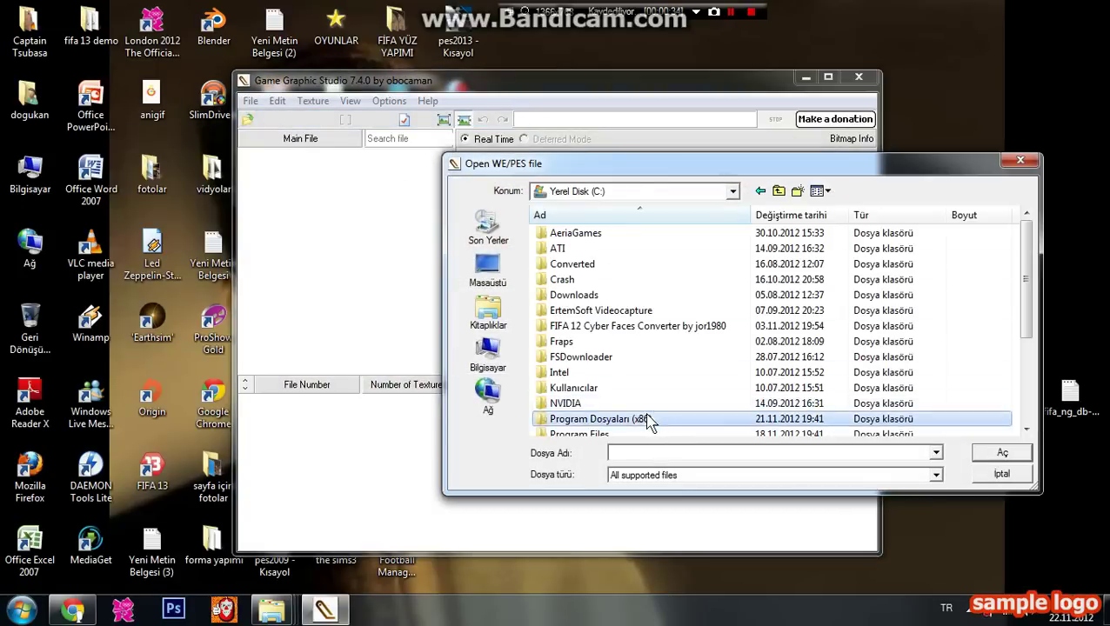
pyautogui.press('k')
pyautogui.press('Return')
pyautogui.press('Down')
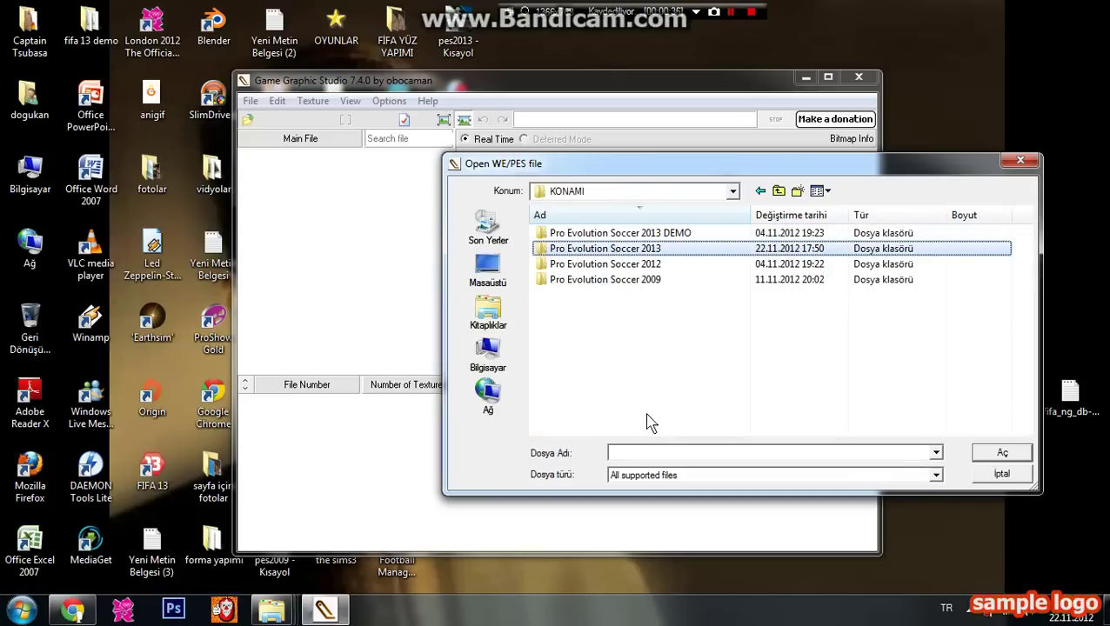
# Open dt0c from the Pro Evolution Soccer 2013 img folder and accept artificial subfolders for its files.
pyautogui.press('Return')
pyautogui.press('Down')
pyautogui.press('Return')
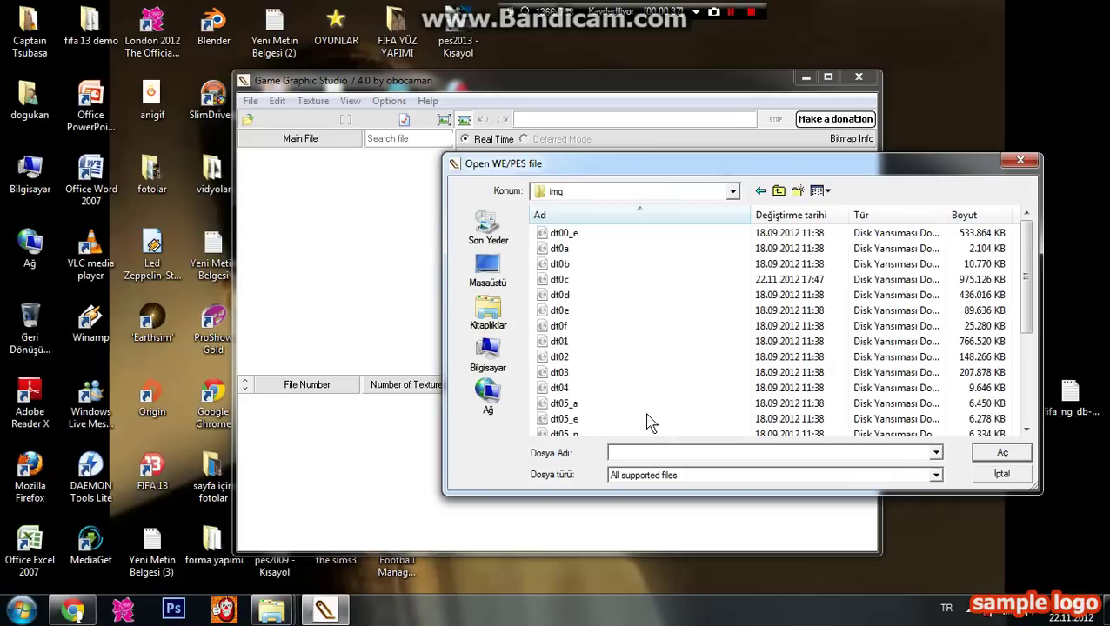
pyautogui.press('Down')
pyautogui.press('Down')
pyautogui.press('Down')
pyautogui.press('Down')
pyautogui.press('Return')
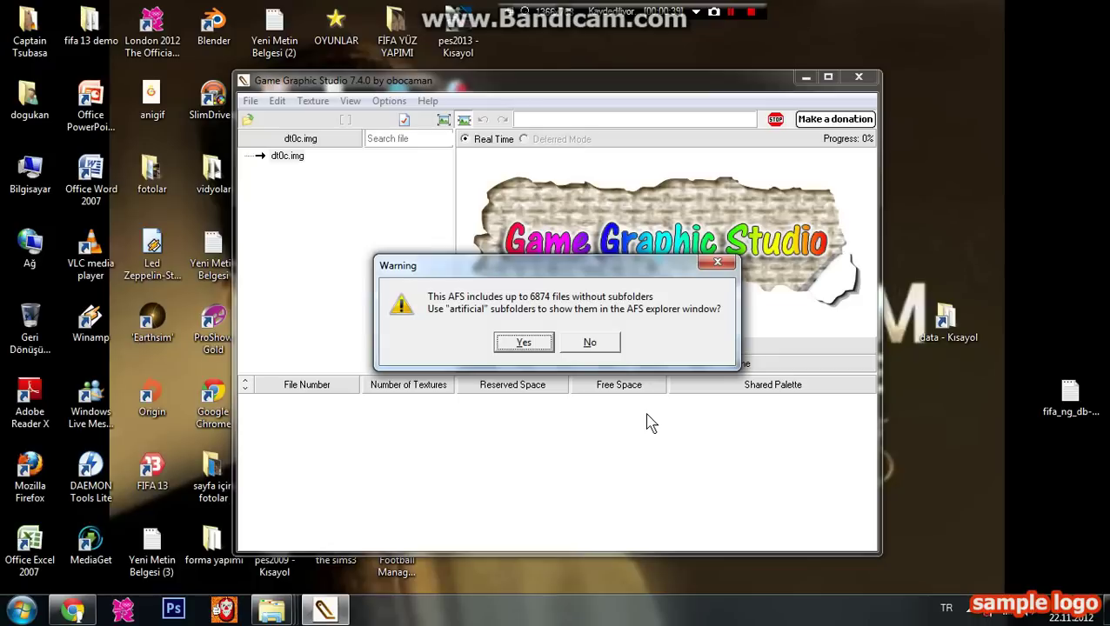
pyautogui.click(541, 342)
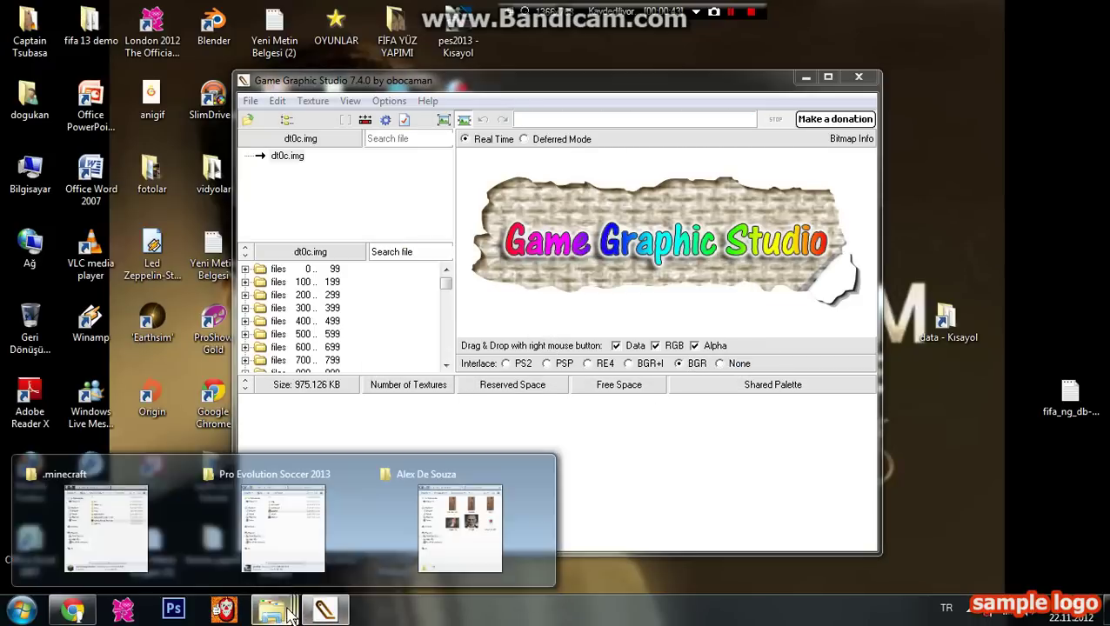
# Look up the face ID for Alex with the Id Bul tool from the OYUNLAR folder, then close the tool.
pyautogui.click(324, 608)
pyautogui.doubleClick(354, 28)
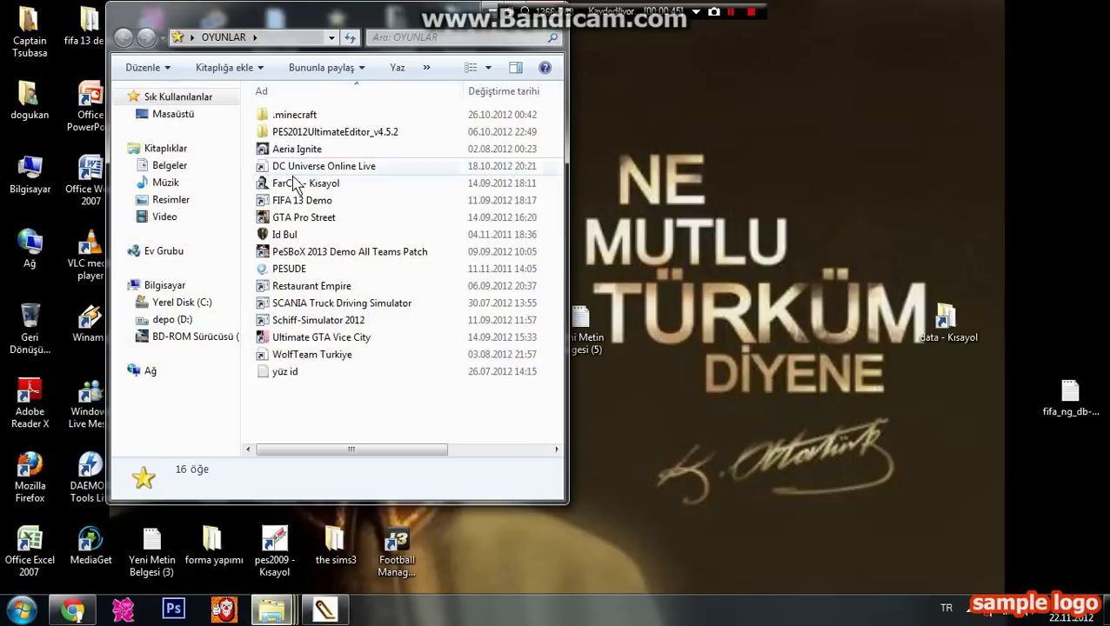
pyautogui.click(317, 236)
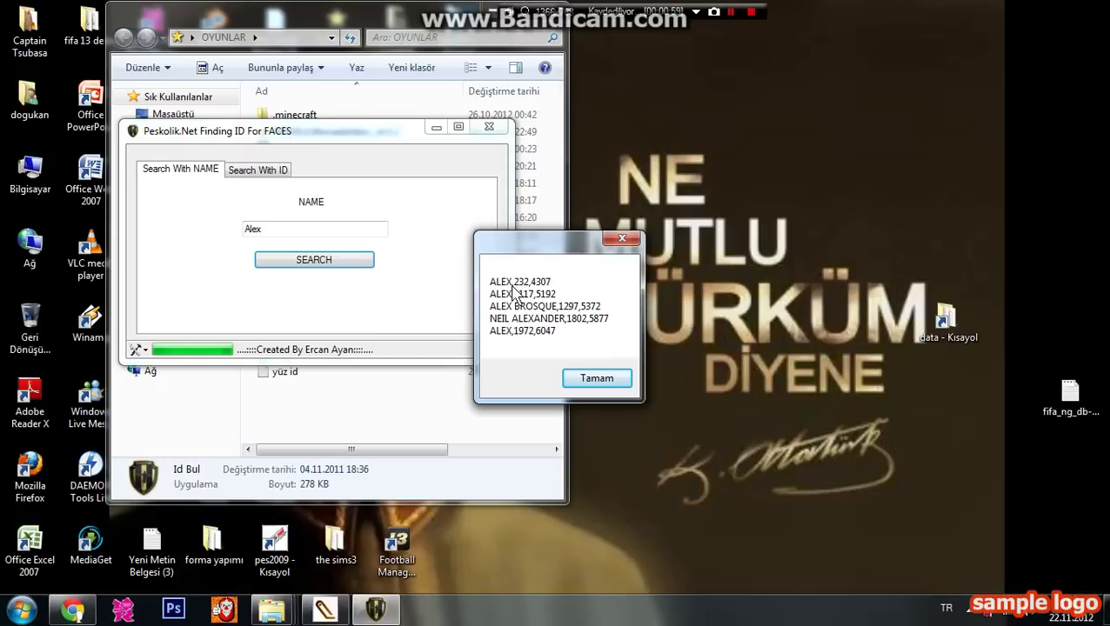
pyautogui.click(595, 381)
pyautogui.click(489, 126)
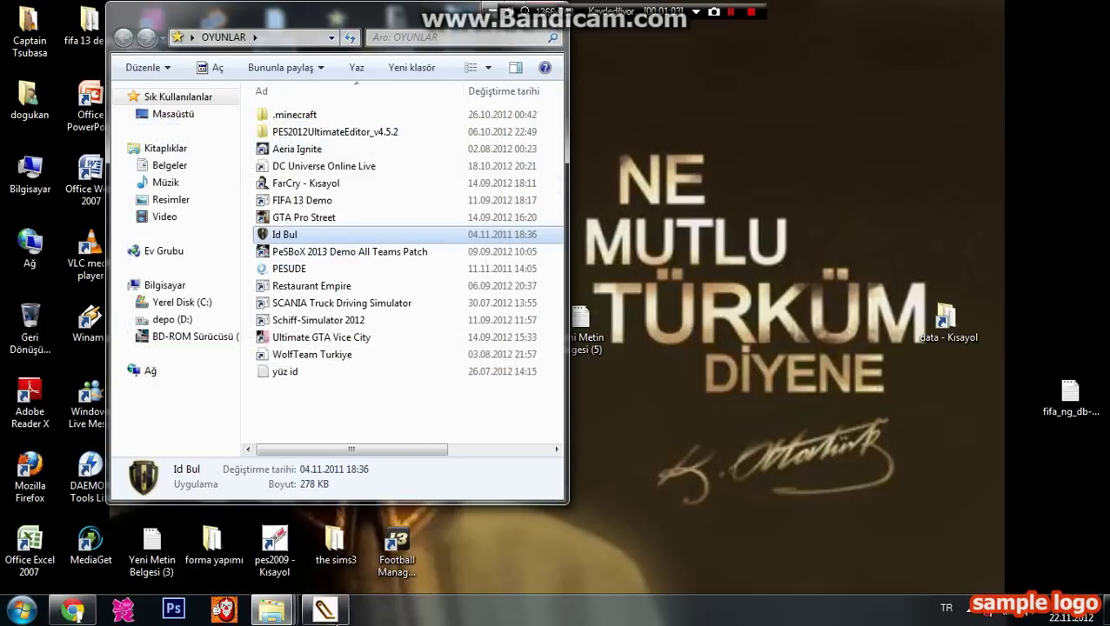
# Back in Game Graphic Studio, find file 1117 in dt0c.img and select its 256x512x32 face texture.
pyautogui.click(324, 608)
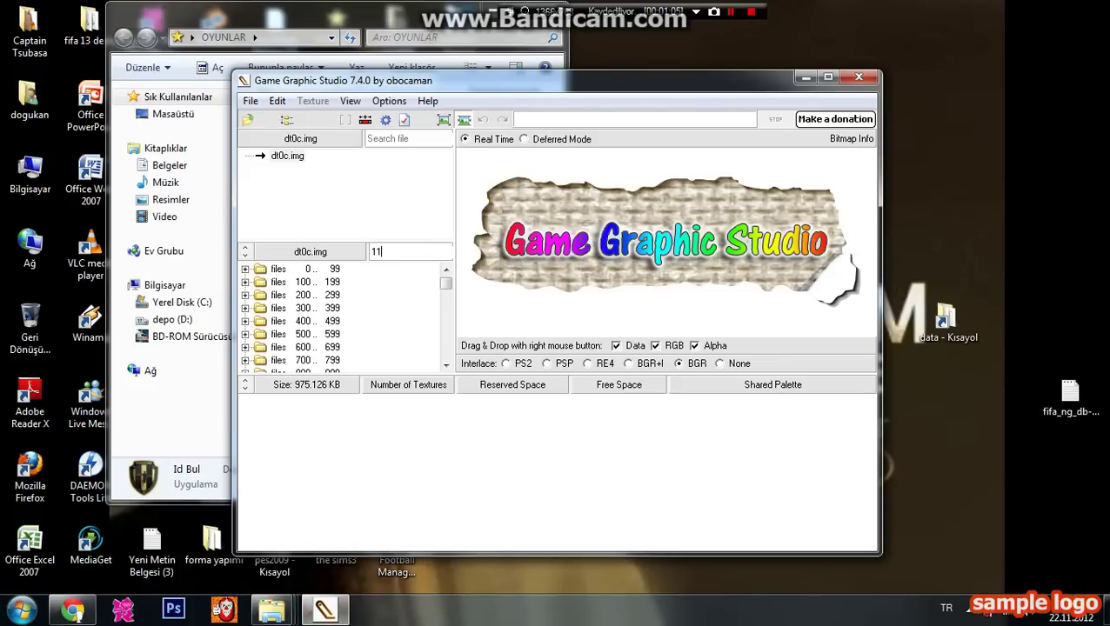
pyautogui.write('1117')
pyautogui.press('Return')
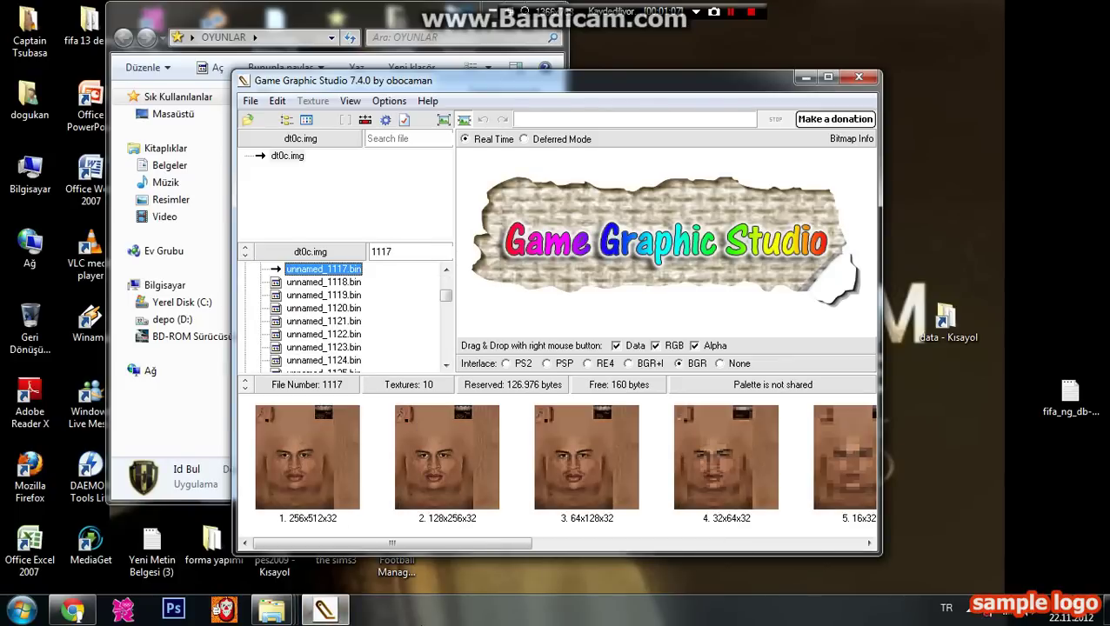
pyautogui.click(255, 430)
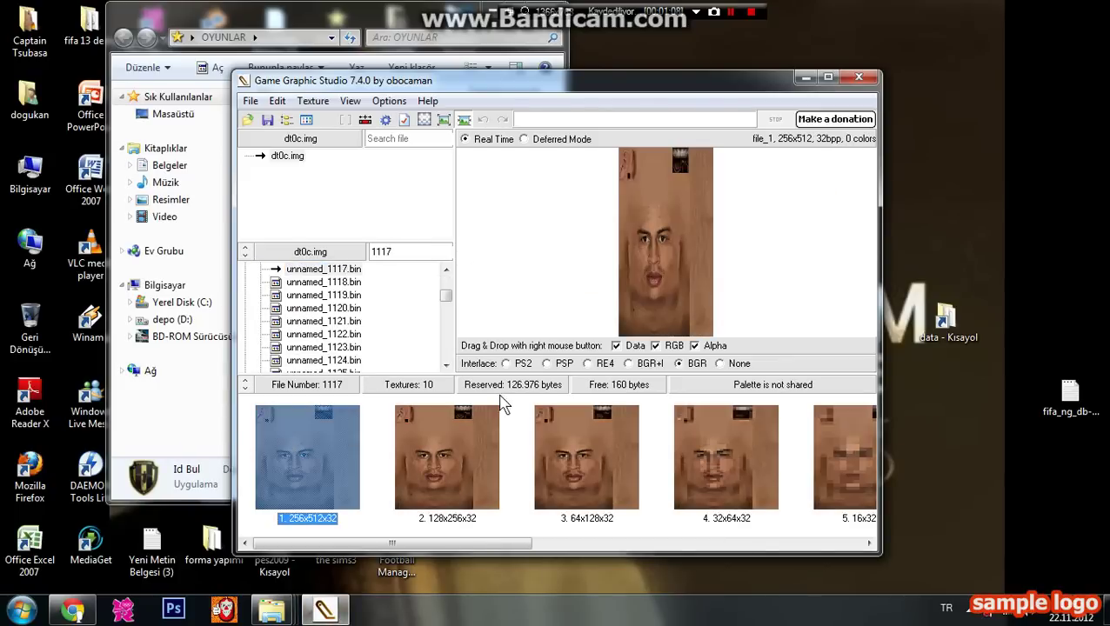
pyautogui.rightClick(648, 247)
pyautogui.click(666, 273)
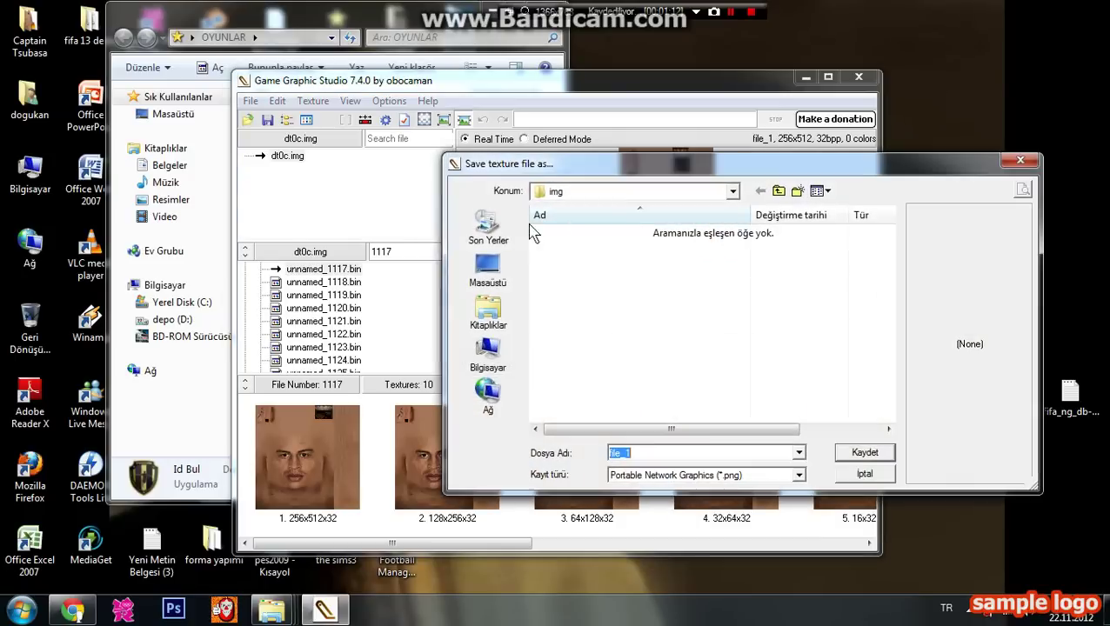
pyautogui.click(864, 475)
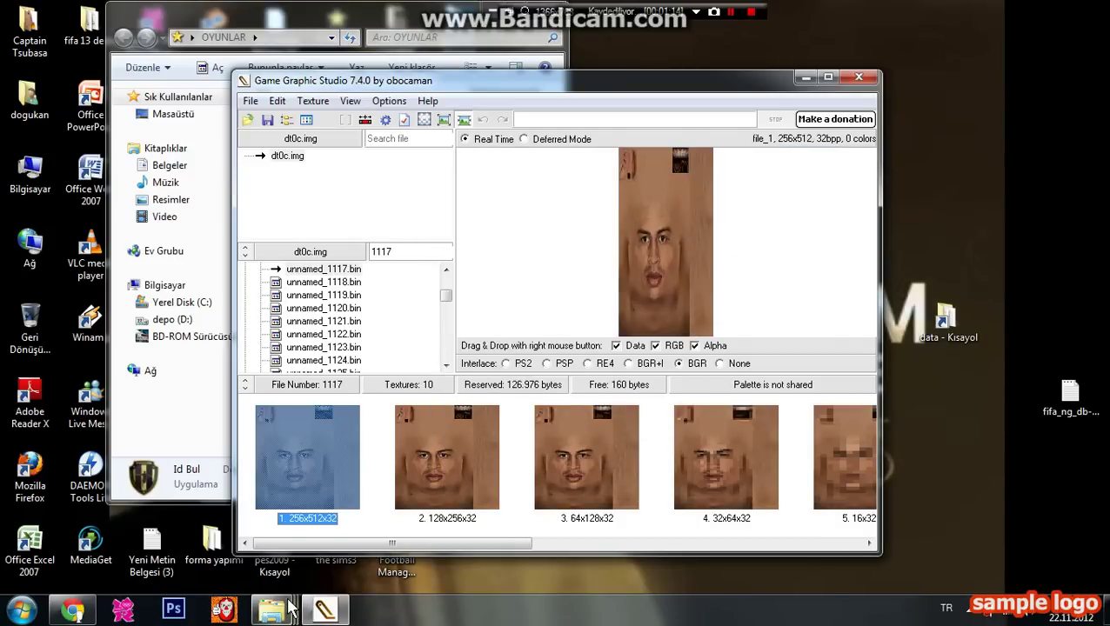
# Switch to Photoshop and open the face texture file_1.png from the Alex De Souza folder.
pyautogui.moveTo(272, 609)
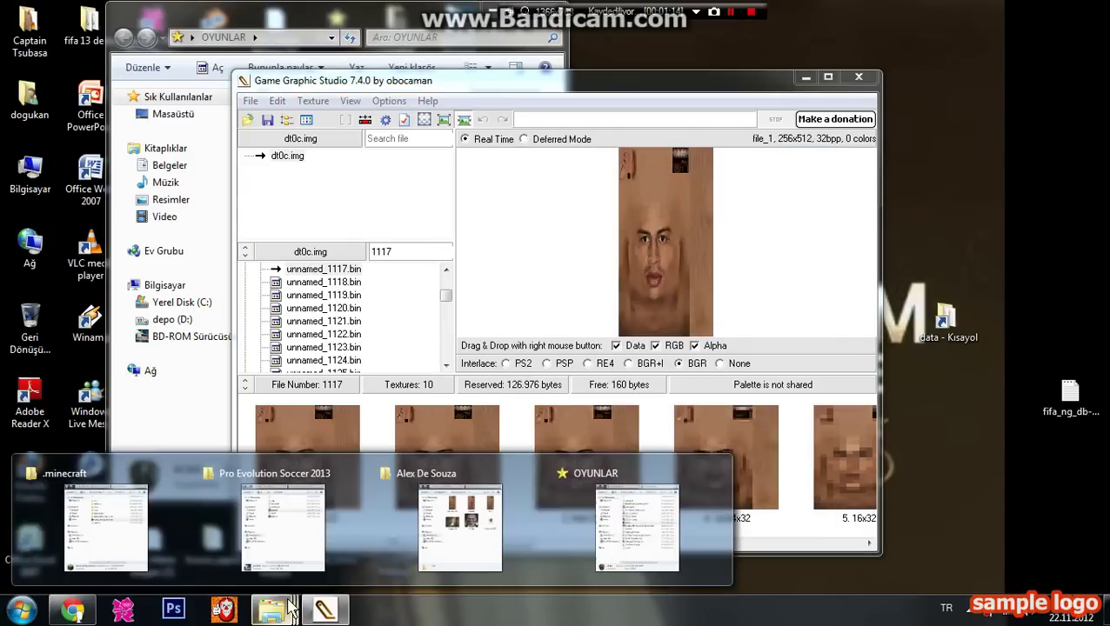
pyautogui.click(173, 609)
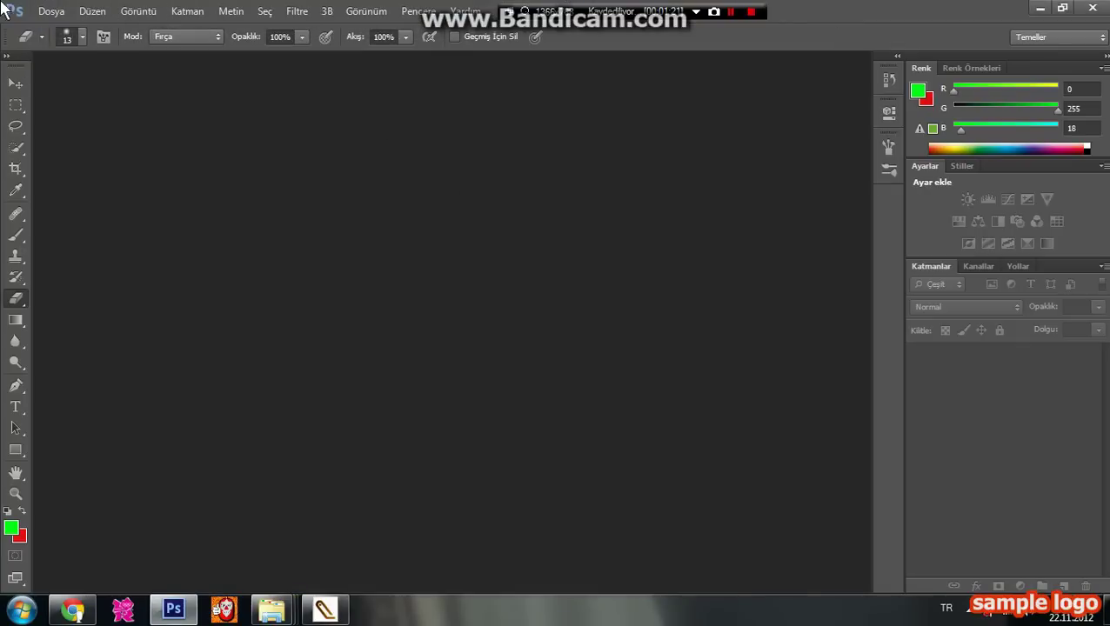
pyautogui.click(51, 11)
pyautogui.click(82, 43)
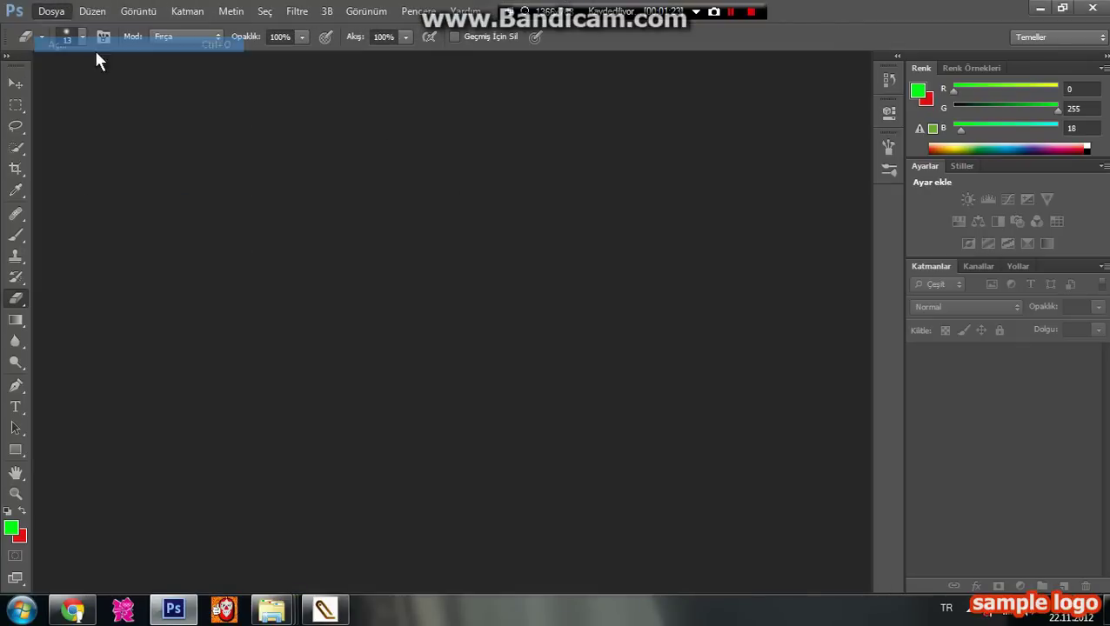
pyautogui.doubleClick(647, 135)
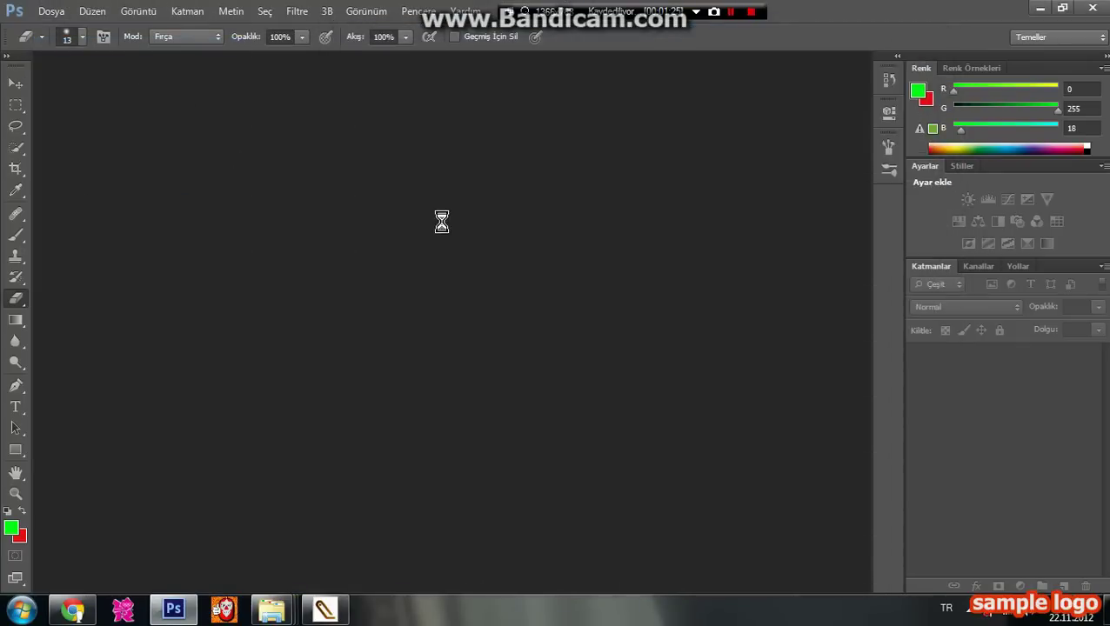
# Resize the face texture to 1024 pixels wide and 1024 pixels high.
pyautogui.click(132, 11)
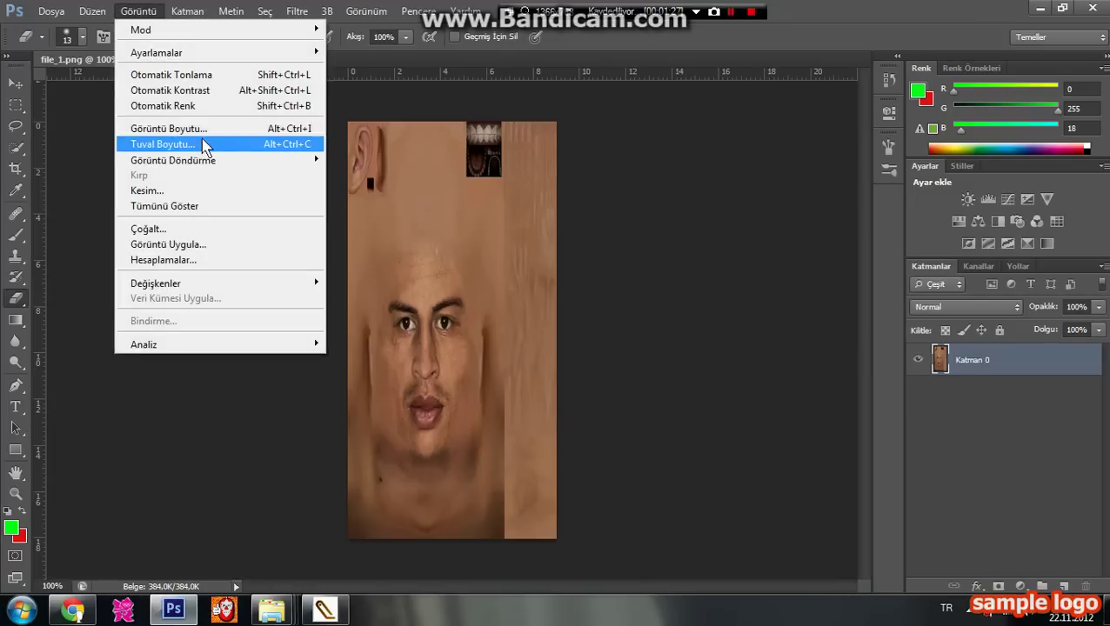
pyautogui.click(203, 124)
pyautogui.write('1024')
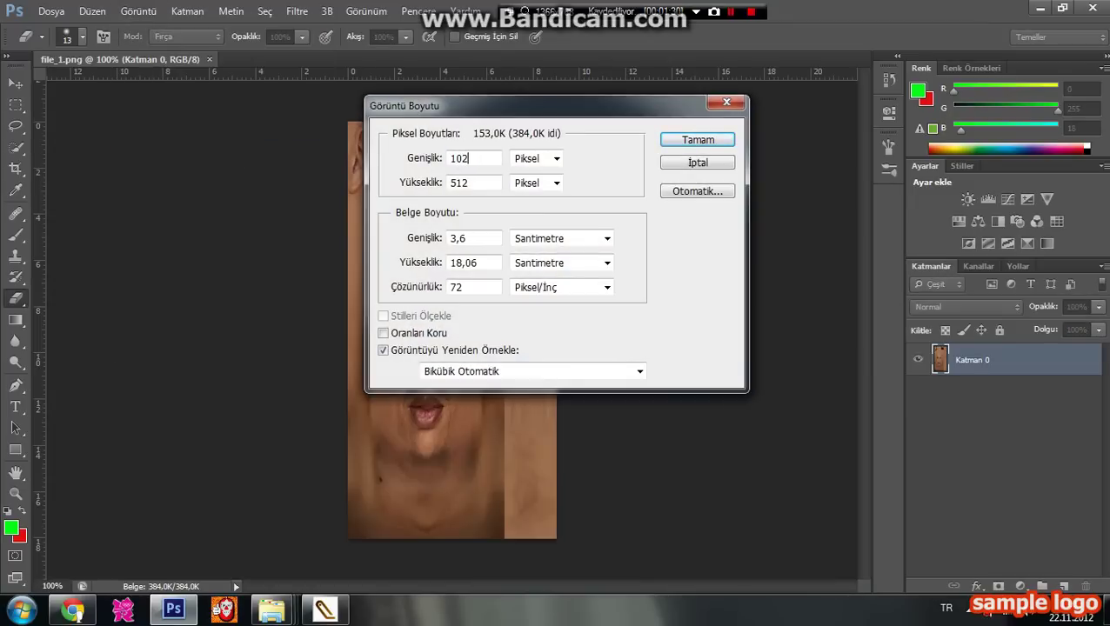
pyautogui.press('Tab')
pyautogui.press('Tab')
pyautogui.write('1024')
pyautogui.press('Return')
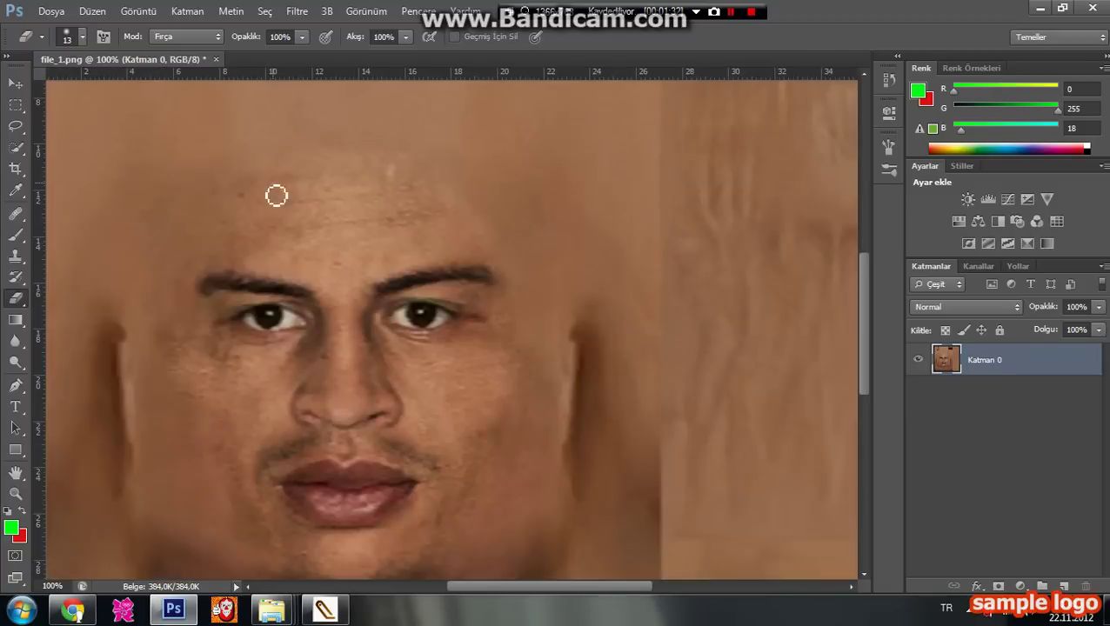
# Paint over both eyes of the face in bright green with a soft 14-pixel Brush.
pyautogui.click(16, 235)
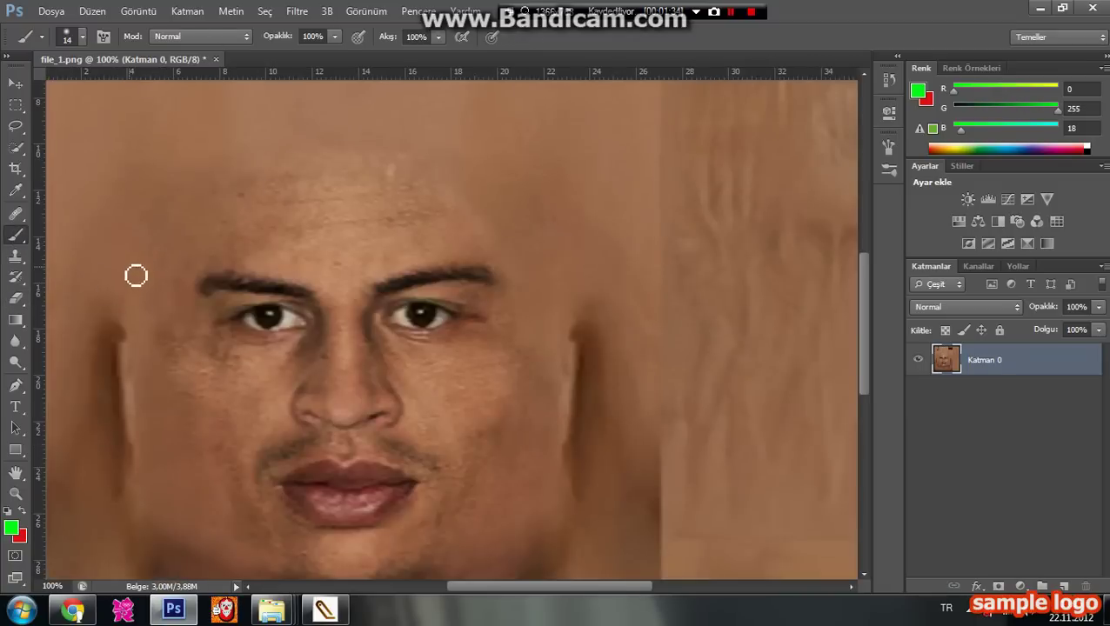
pyautogui.rightClick(136, 275)
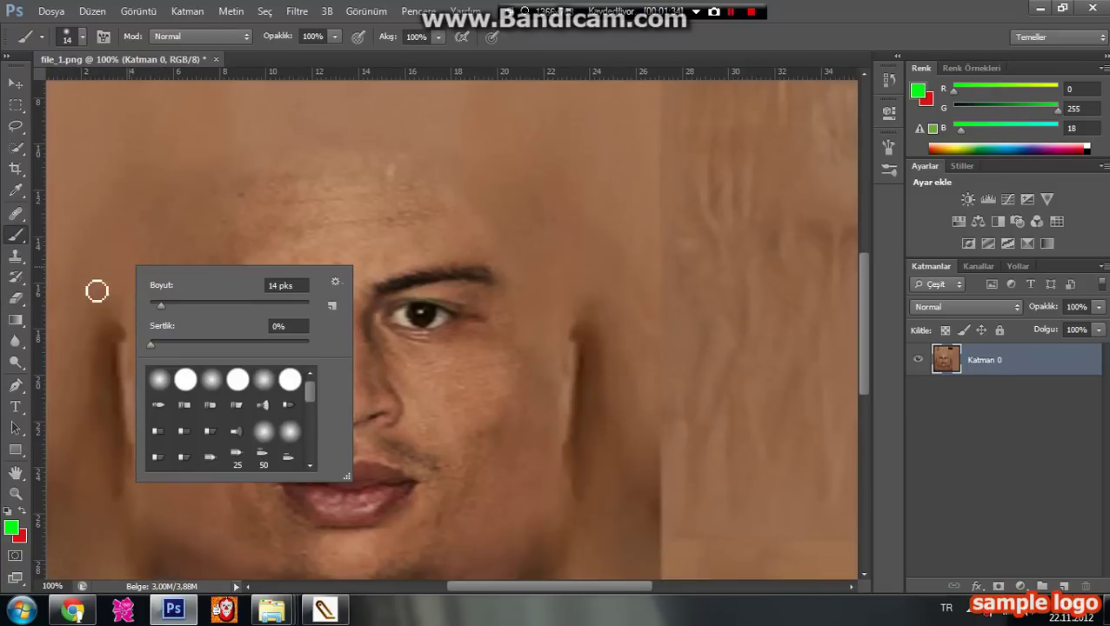
pyautogui.click(128, 155)
pyautogui.scroll(5, 236, 312)
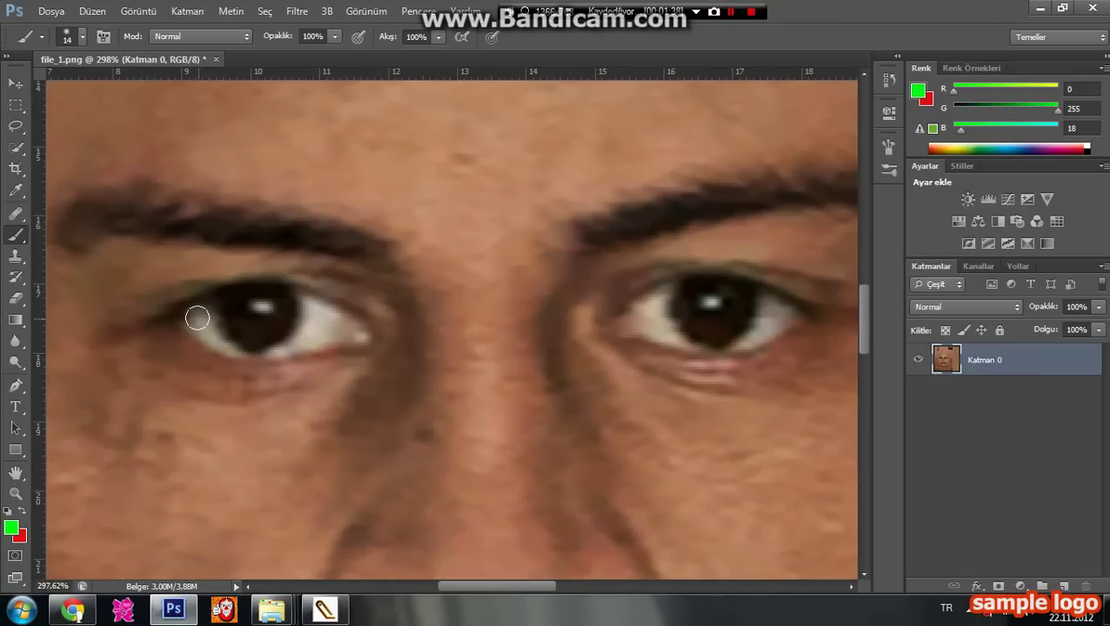
pyautogui.click(189, 319)
pyautogui.moveTo(189, 319)
pyautogui.mouseDown()
pyautogui.moveTo(232, 350)
pyautogui.moveTo(362, 340)
pyautogui.moveTo(345, 316)
pyautogui.moveTo(276, 291)
pyautogui.moveTo(179, 323)
pyautogui.moveTo(221, 302)
pyautogui.moveTo(319, 332)
pyautogui.moveTo(220, 329)
pyautogui.mouseUp()
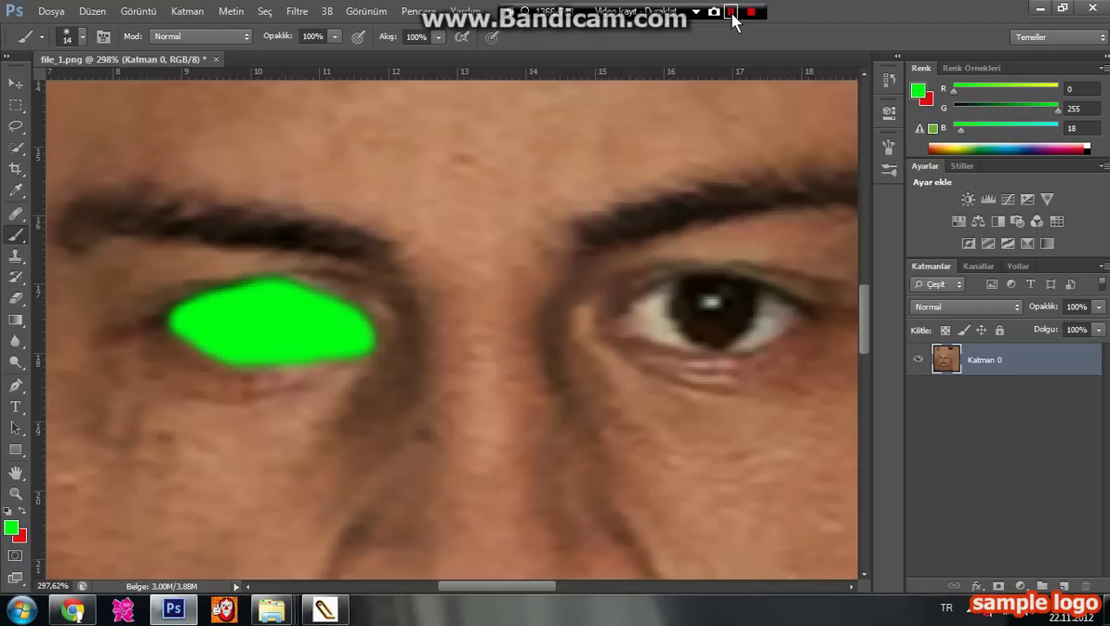
pyautogui.scroll(-2, 583, 189)
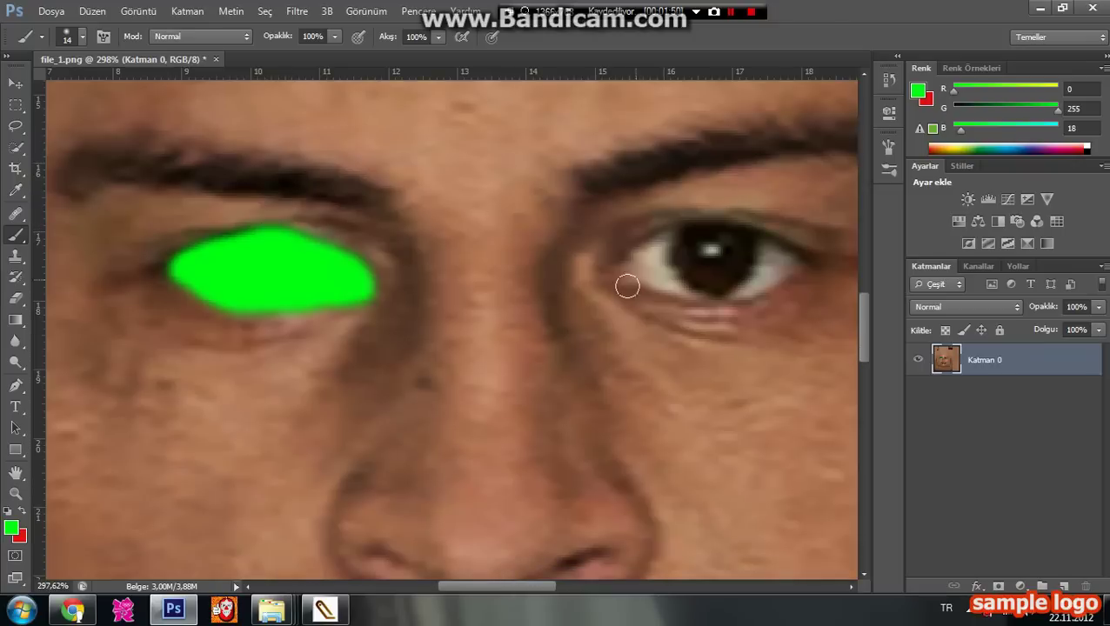
pyautogui.moveTo(623, 278)
pyautogui.mouseDown()
pyautogui.moveTo(749, 290)
pyautogui.moveTo(779, 262)
pyautogui.moveTo(786, 270)
pyautogui.moveTo(691, 225)
pyautogui.moveTo(635, 260)
pyautogui.moveTo(779, 269)
pyautogui.moveTo(643, 287)
pyautogui.moveTo(736, 255)
pyautogui.moveTo(631, 271)
pyautogui.moveTo(708, 247)
pyautogui.mouseUp()
# Paint green marks over both nostrils and a green line along the gap between the lips.
pyautogui.scroll(-3, 541, 407)
pyautogui.moveTo(599, 485); pyautogui.dragTo(613, 480)
pyautogui.moveTo(366, 477); pyautogui.dragTo(427, 503)
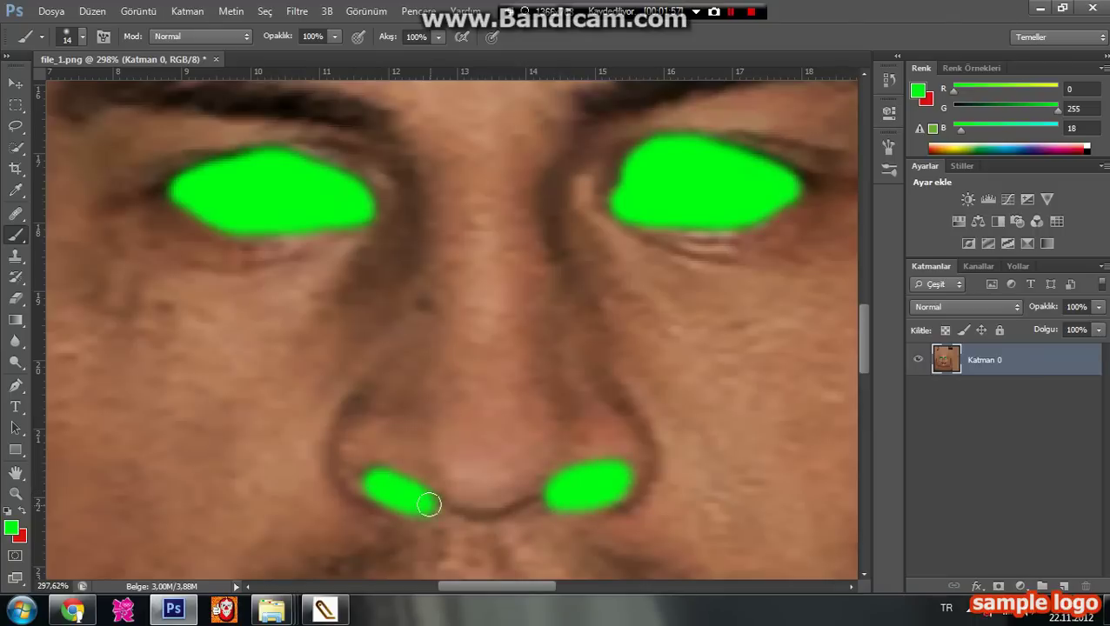
pyautogui.scroll(-6, 605, 517)
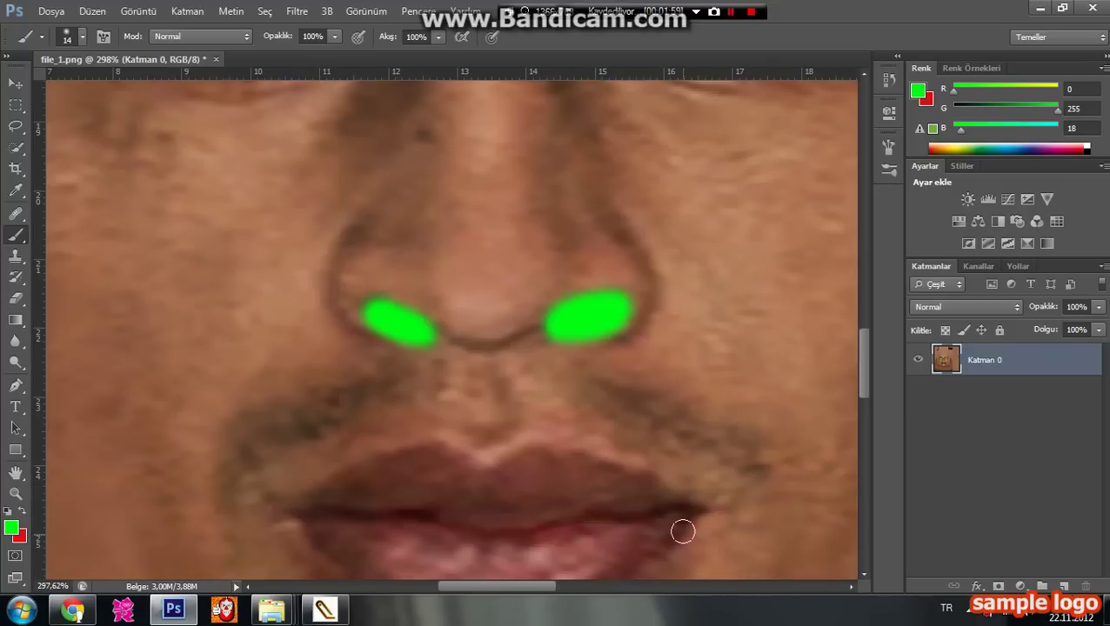
pyautogui.moveTo(687, 514)
pyautogui.mouseDown()
pyautogui.moveTo(553, 531)
pyautogui.moveTo(301, 515)
pyautogui.mouseUp()
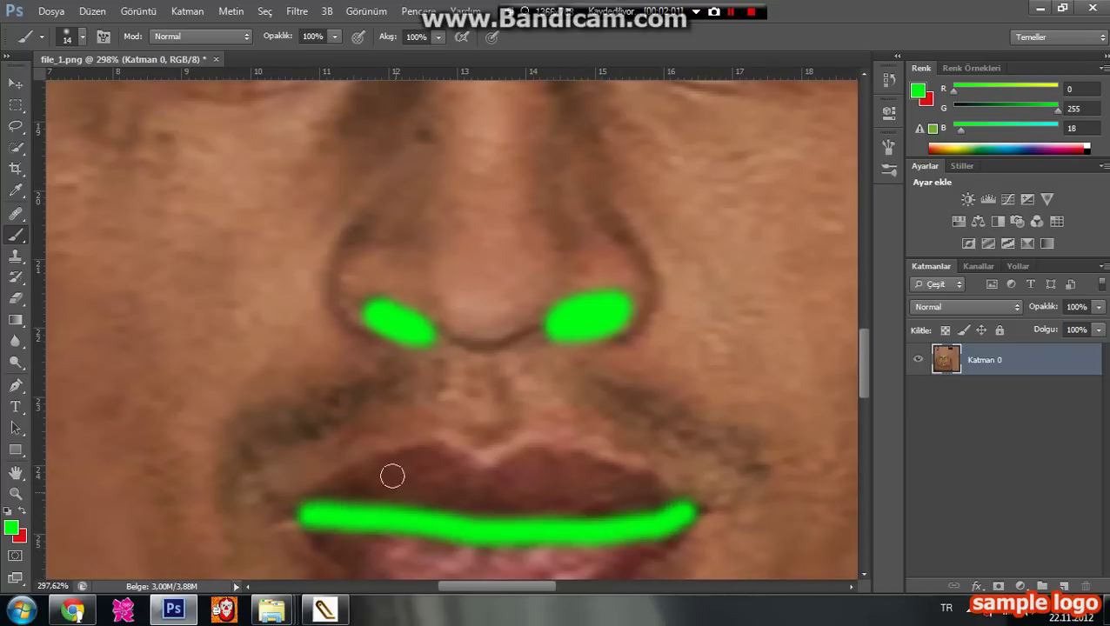
# Begin opening another image and browse from the desktop to the imgur folder.
pyautogui.click(50, 11)
pyautogui.click(55, 47)
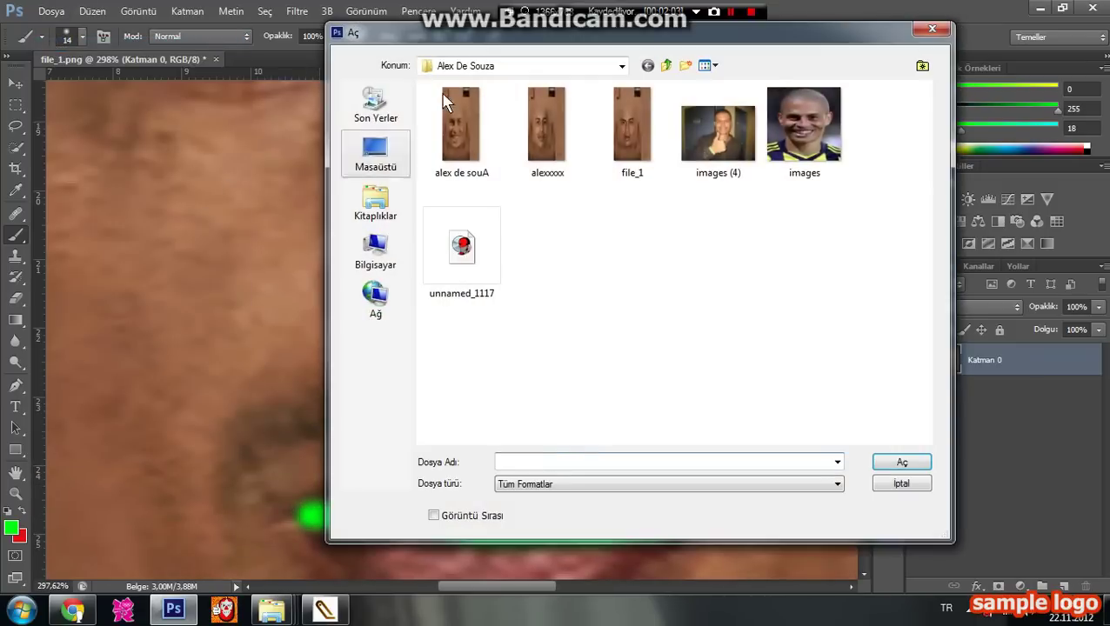
pyautogui.click(401, 155)
pyautogui.scroll(-5, 557, 402)
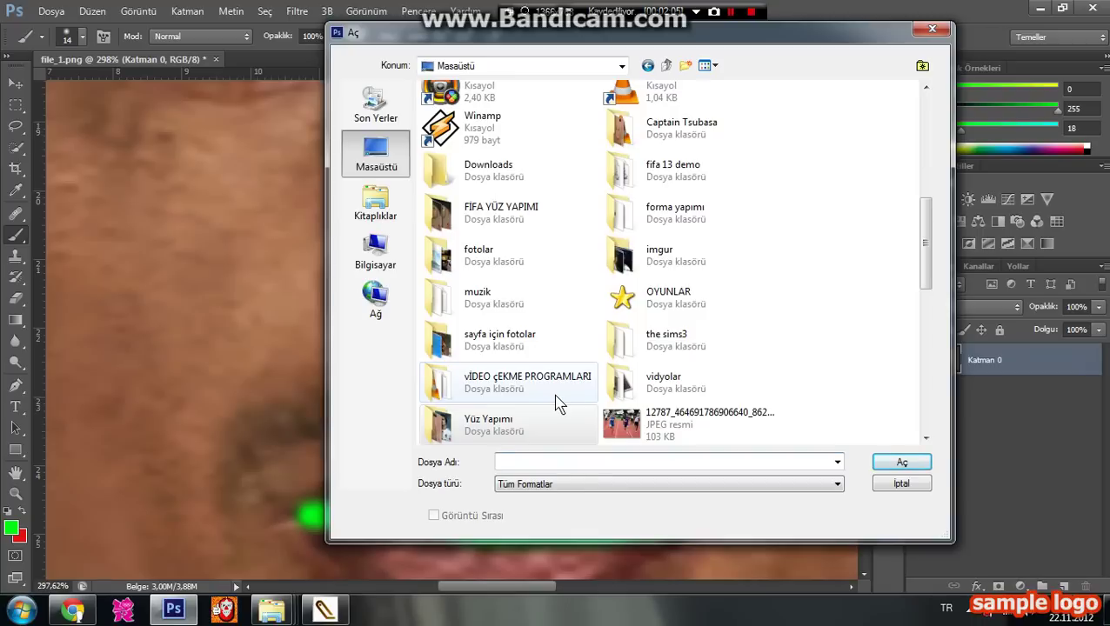
pyautogui.write('i')
pyautogui.press('Down')
pyautogui.press('Down')
pyautogui.press('Down')
pyautogui.press('Down')
pyautogui.press('Down')
pyautogui.press('Return')
# Open the reference photo alex.jpg from the hd resimler folder.
pyautogui.write('h')
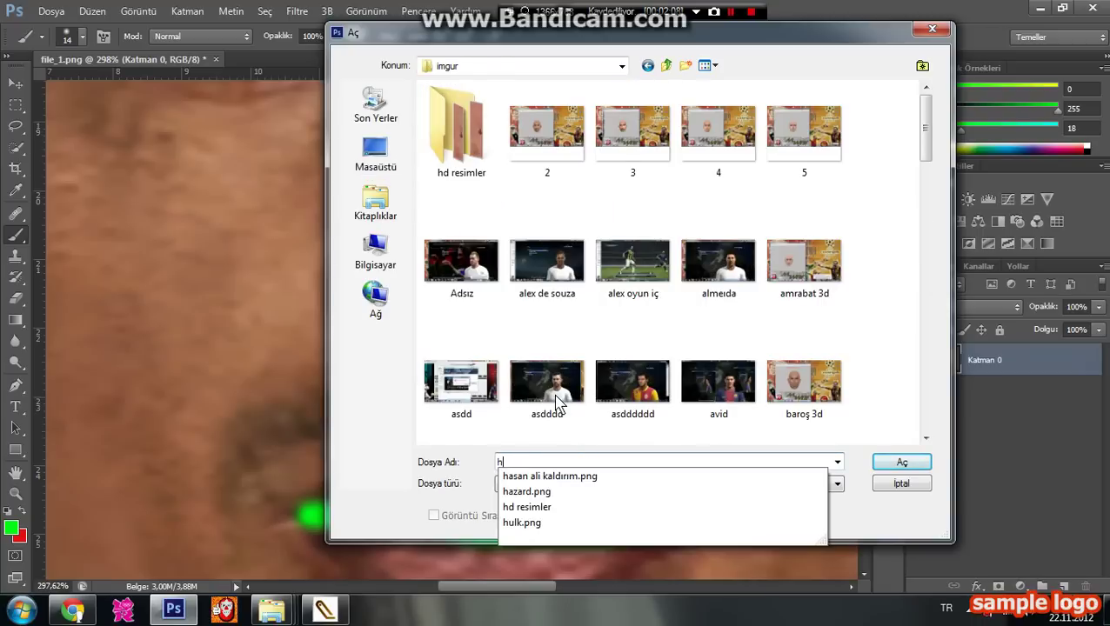
pyautogui.press('Down')
pyautogui.press('Down')
pyautogui.press('Down')
pyautogui.press('Return')
pyautogui.write('a')
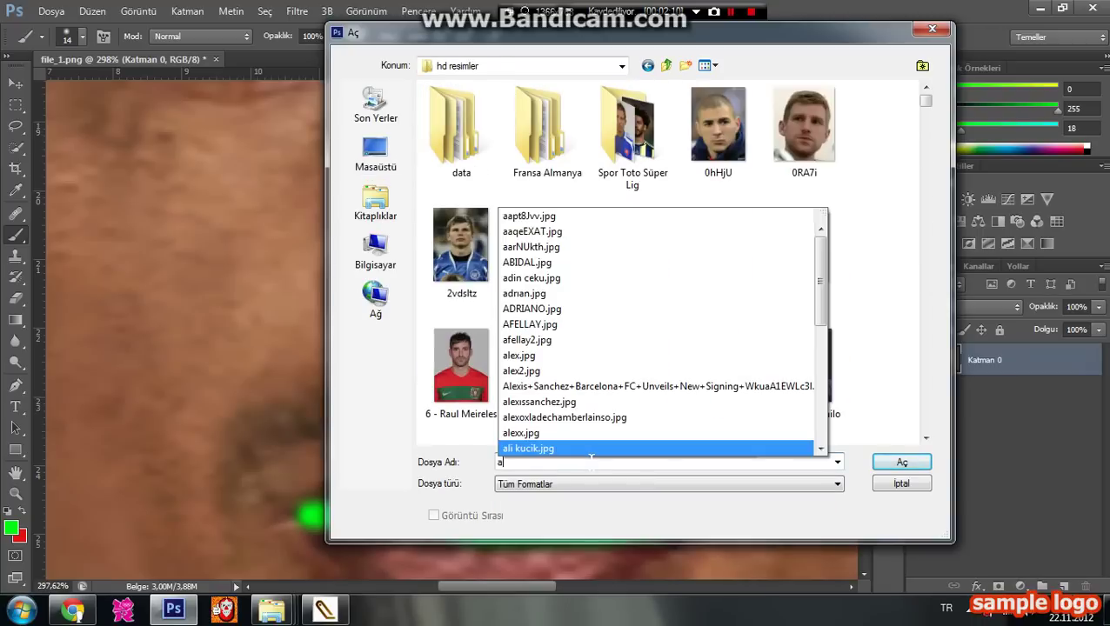
pyautogui.write('lex')
pyautogui.press('Down')
pyautogui.press('Return')
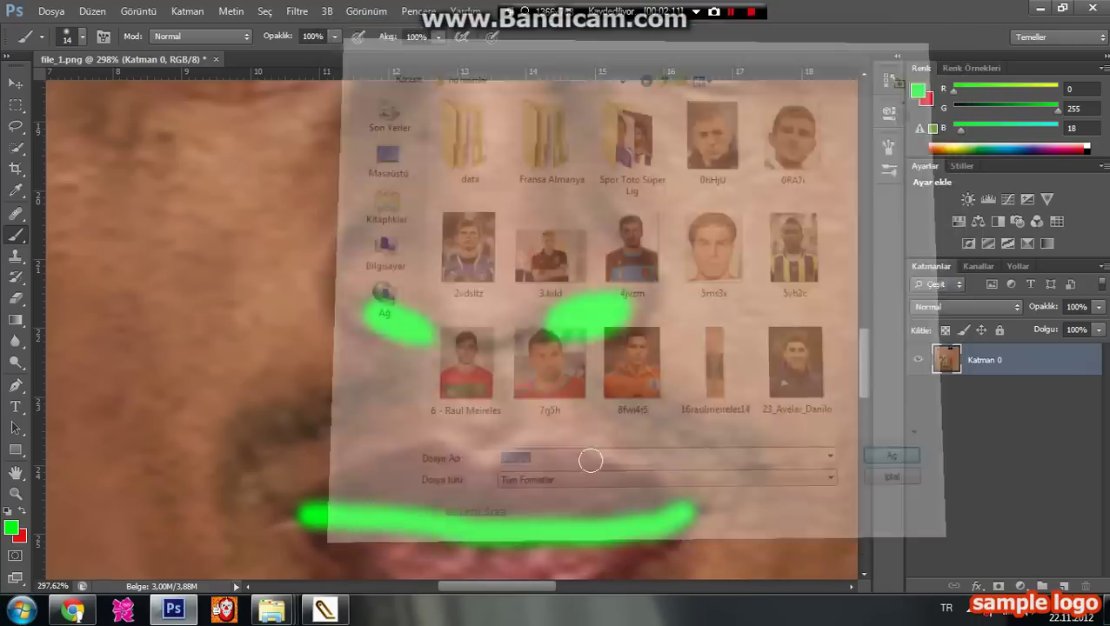
# Select the face in alex.jpg from the forehead to just below the chin with a rectangular marquee and copy it.
pyautogui.scroll(2, 275, 228)
pyautogui.click(16, 105)
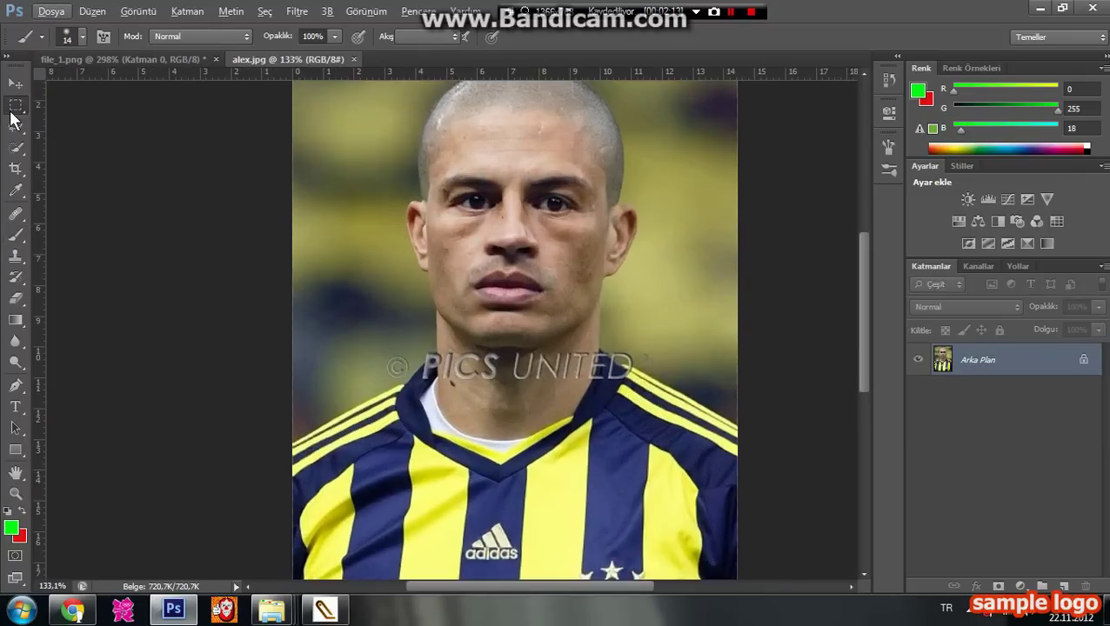
pyautogui.moveTo(418, 180); pyautogui.dragTo(611, 418)
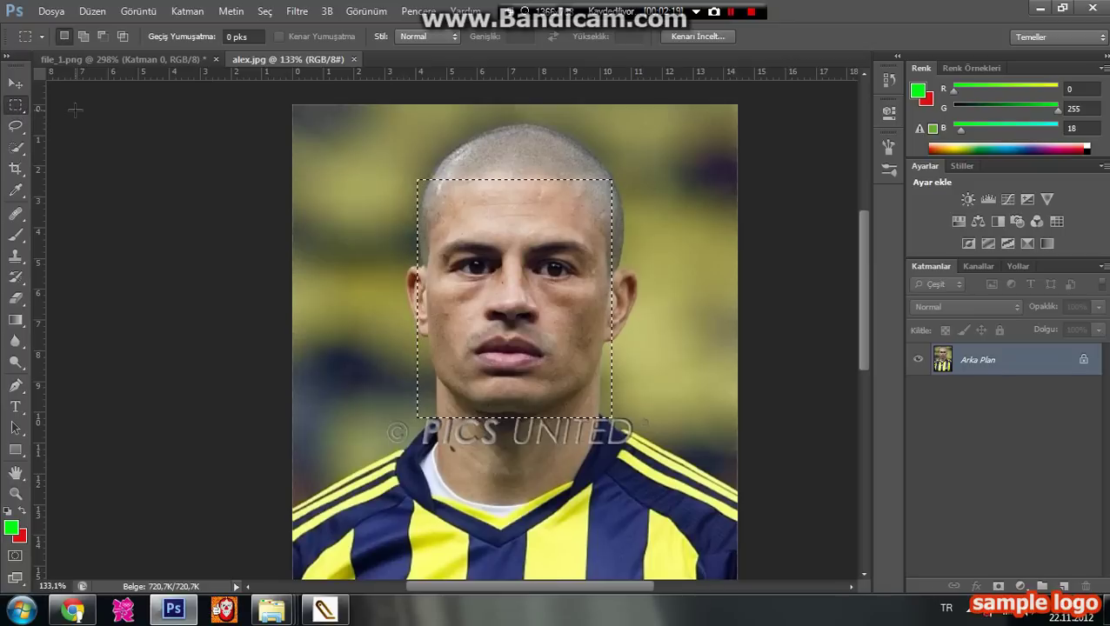
# Paste the copied face into file_1.png as a new layer above the face texture.
pyautogui.click(91, 58)
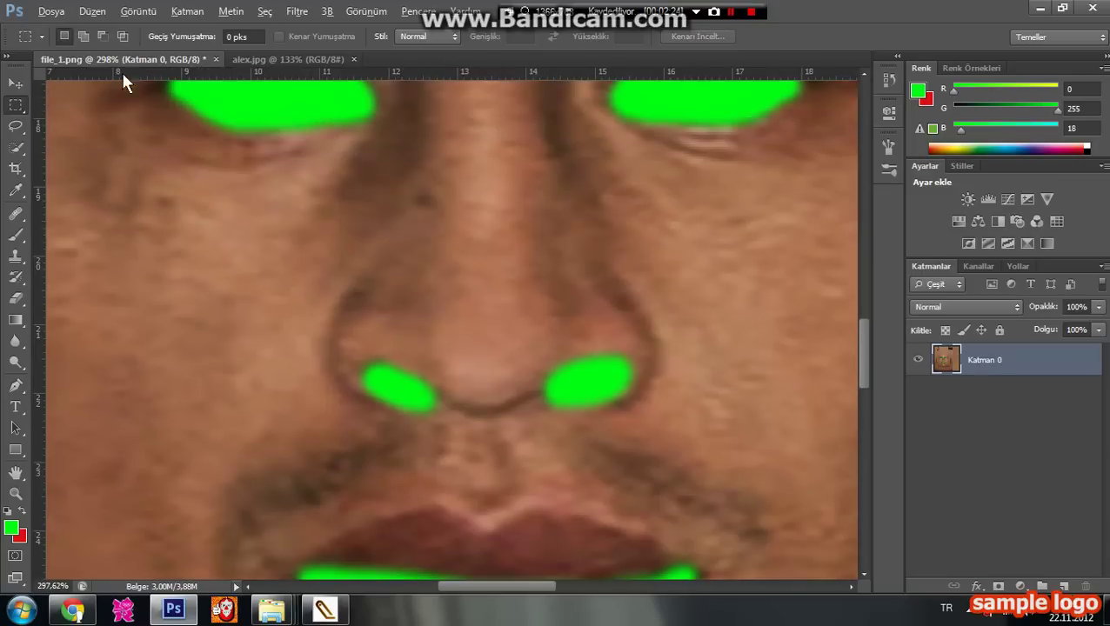
pyautogui.scroll(-8, 339, 273)
pyautogui.scroll(2, 340, 273)
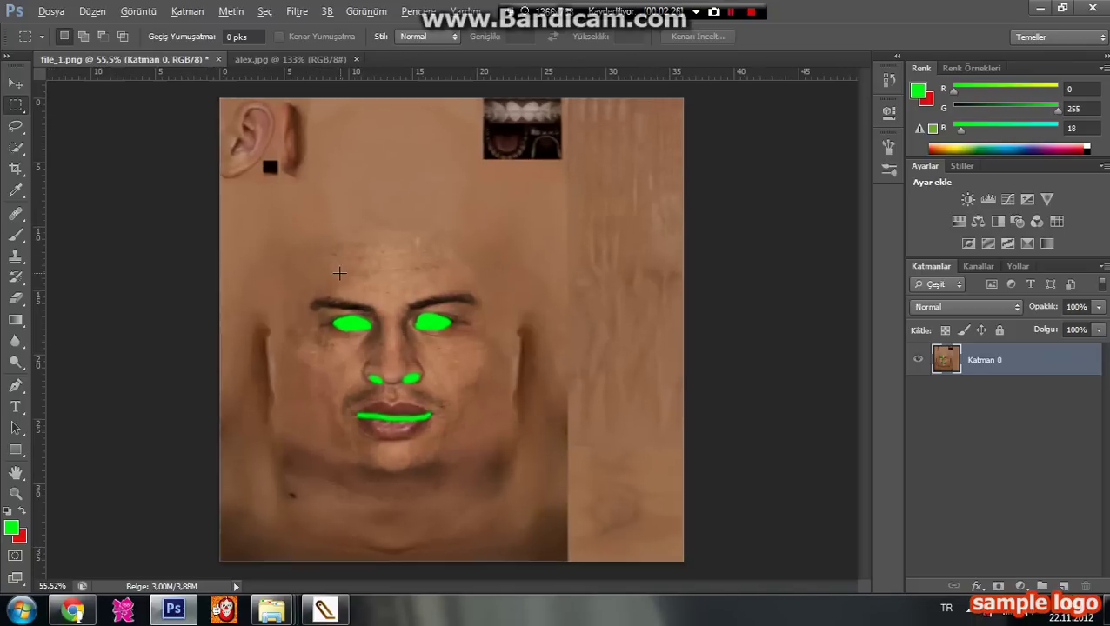
pyautogui.scroll(2, 339, 273)
pyautogui.hotkey('ctrl', 'v')
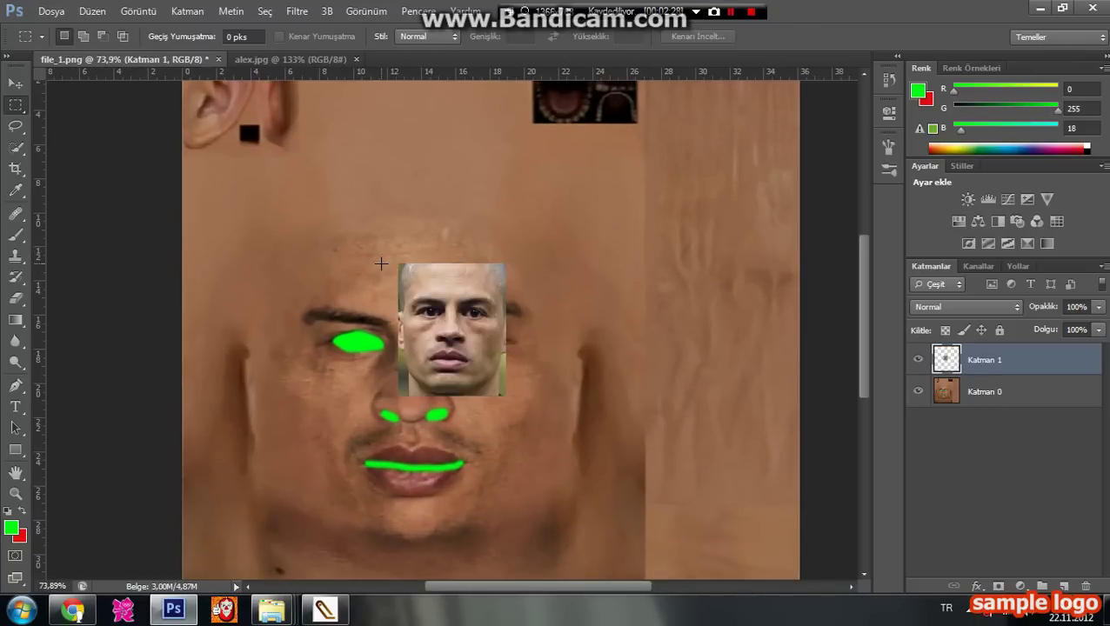
# Erase the background and hard edges around the pasted face with a soft 44-pixel Eraser.
pyautogui.scroll(2, 439, 383)
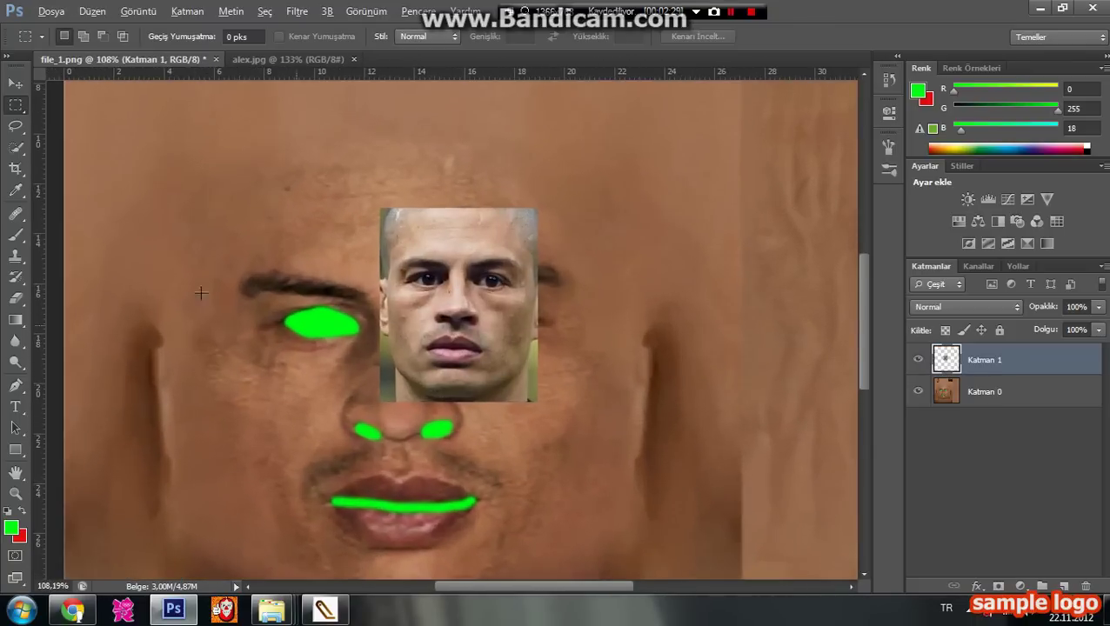
pyautogui.click(16, 299)
pyautogui.scroll(3, 600, 366)
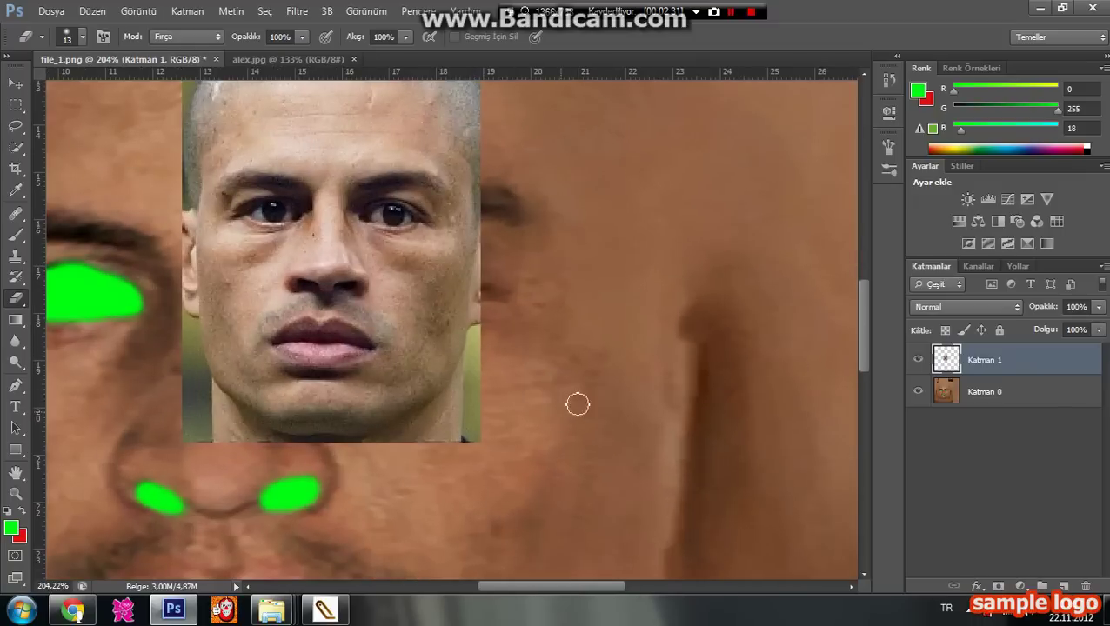
pyautogui.rightClick(498, 424)
pyautogui.click(418, 410)
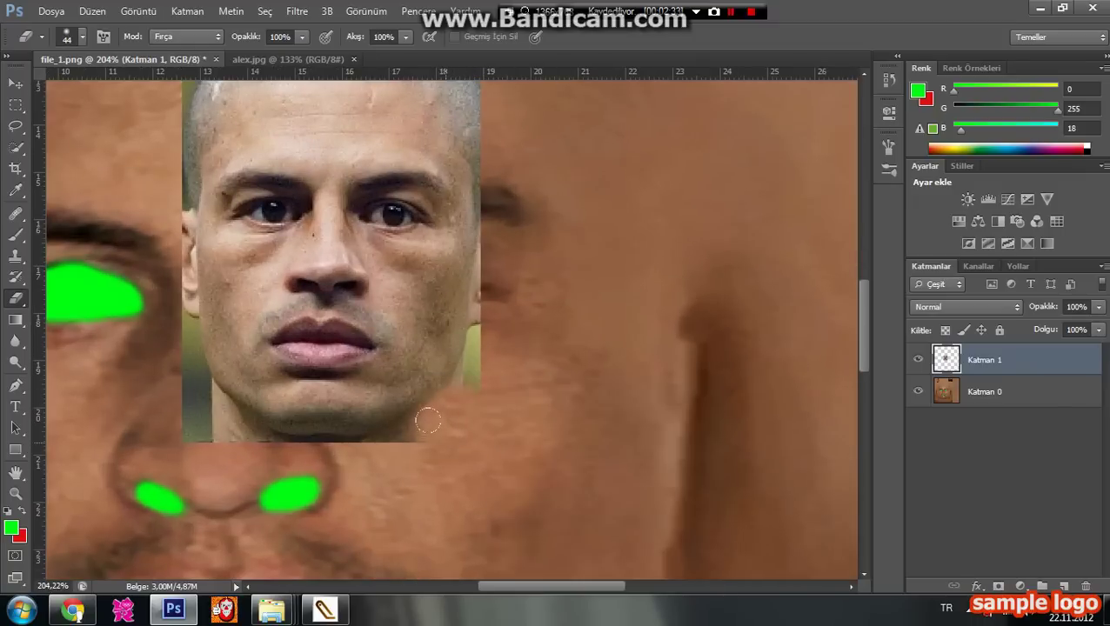
pyautogui.moveTo(461, 350)
pyautogui.mouseDown()
pyautogui.moveTo(487, 171)
pyautogui.moveTo(462, 118)
pyautogui.moveTo(450, 38)
pyautogui.moveTo(416, 233)
pyautogui.moveTo(482, 272)
pyautogui.moveTo(433, 175)
pyautogui.moveTo(478, 202)
pyautogui.moveTo(478, 500)
pyautogui.moveTo(366, 543)
pyautogui.moveTo(254, 546)
pyautogui.moveTo(216, 528)
pyautogui.moveTo(159, 459)
pyautogui.moveTo(156, 214)
pyautogui.moveTo(270, 122)
pyautogui.mouseUp()
pyautogui.scroll(1, 483, 271)
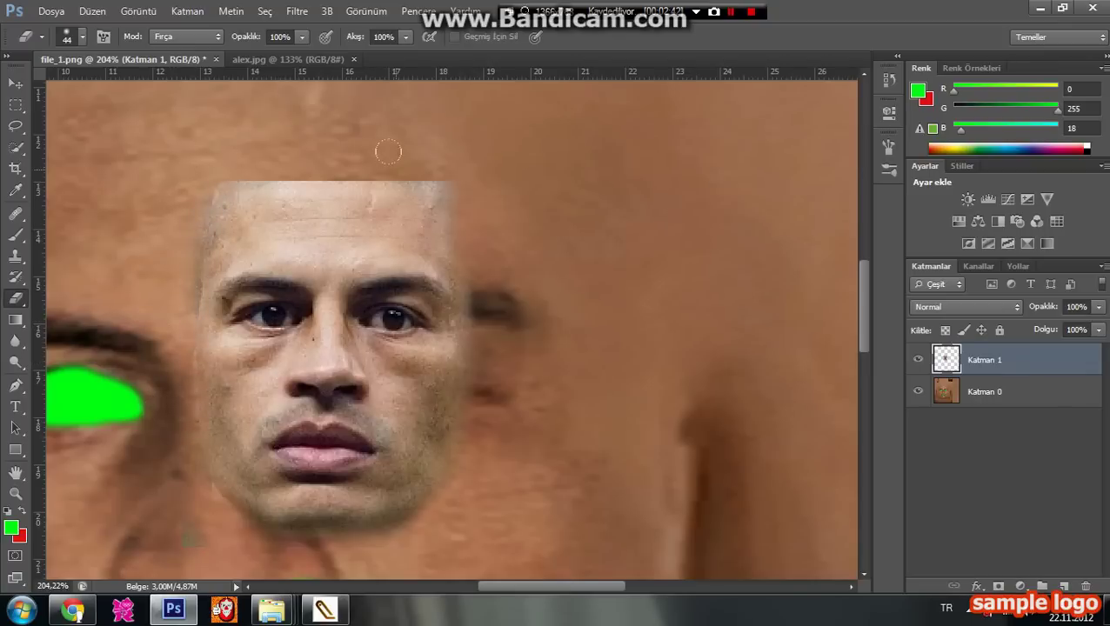
pyautogui.moveTo(388, 153); pyautogui.dragTo(448, 195)
pyautogui.scroll(-1, 509, 439)
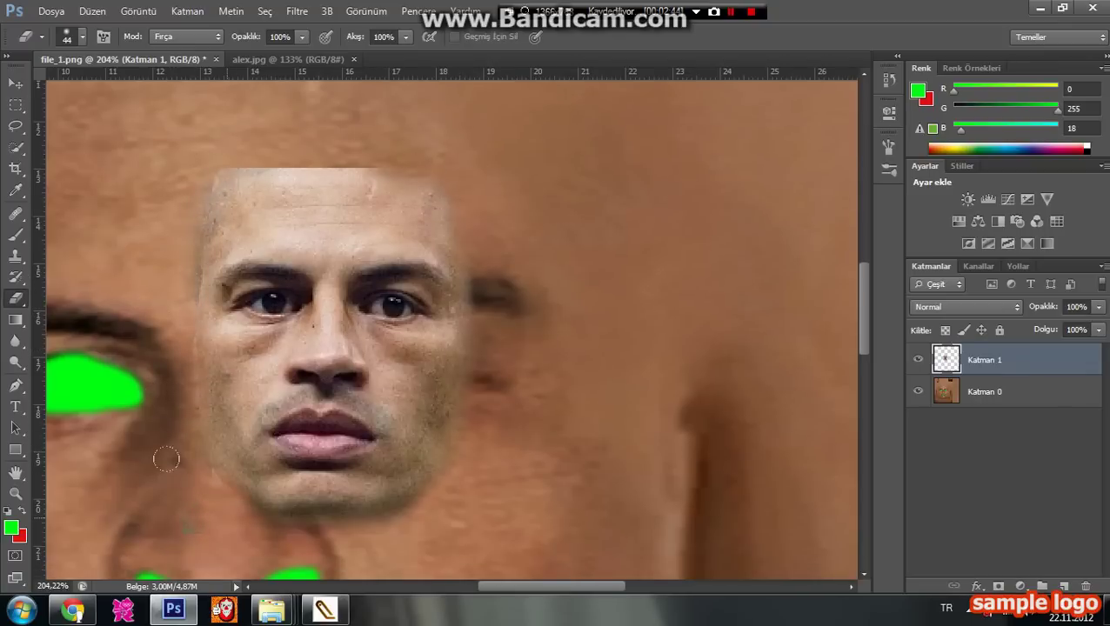
# Enlarge the pasted face with Free Transform to about 216% width and 189% height, placing it over the texture's face.
pyautogui.scroll(-3, 181, 491)
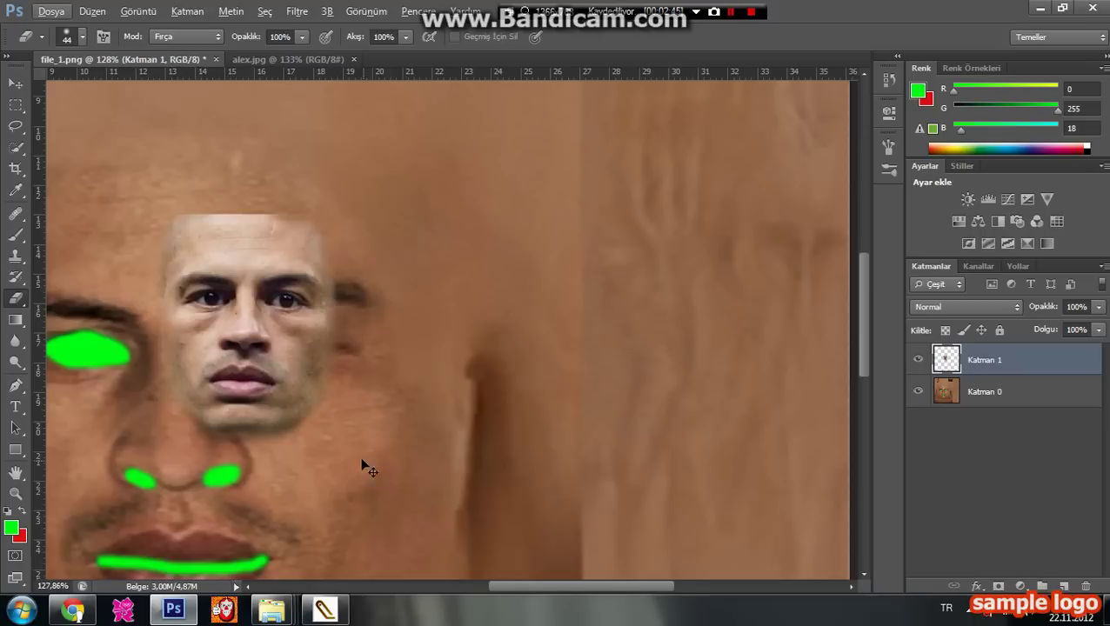
pyautogui.hotkey('ctrl', 't')
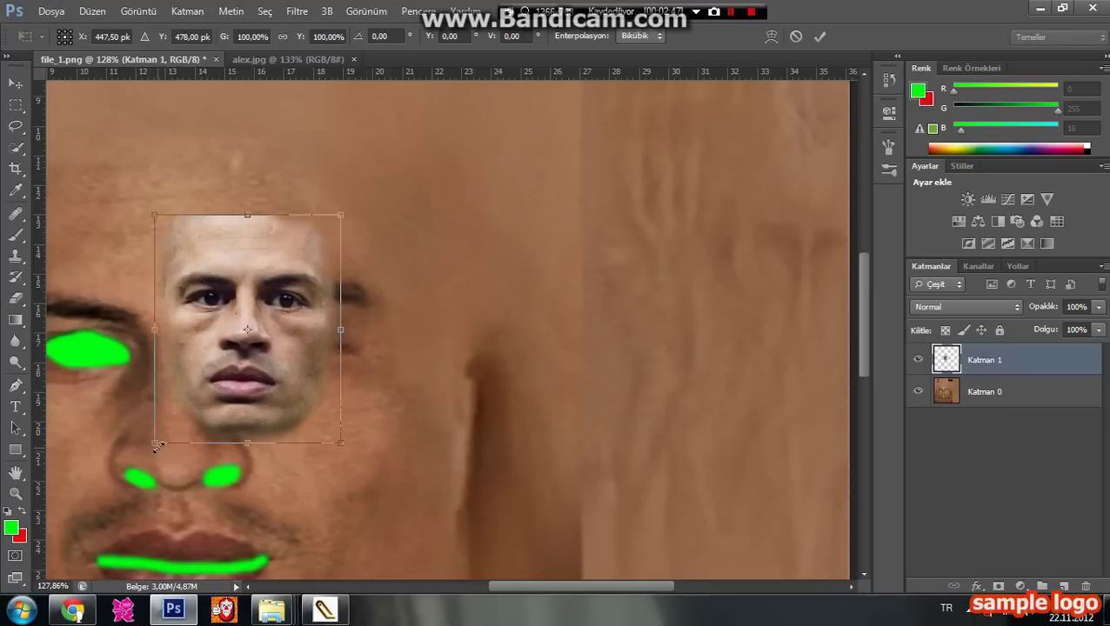
pyautogui.moveTo(146, 442); pyautogui.dragTo(49, 585)
pyautogui.moveTo(382, 377); pyautogui.dragTo(433, 365)
pyautogui.scroll(-2, 116, 329)
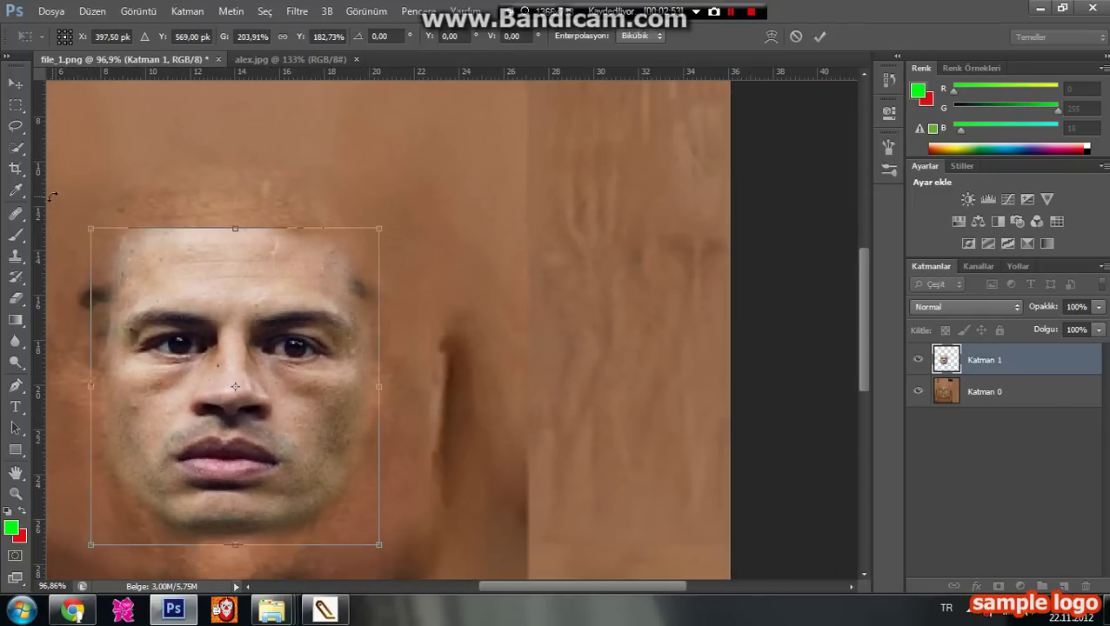
pyautogui.moveTo(92, 229)
pyautogui.mouseDown()
pyautogui.moveTo(61, 186)
pyautogui.moveTo(79, 218)
pyautogui.mouseUp()
# Lower Katman 1's opacity to 75% and move, enlarge and rotate the face about -2.29° so its eyes cover the green eye marks.
pyautogui.click(1097, 307)
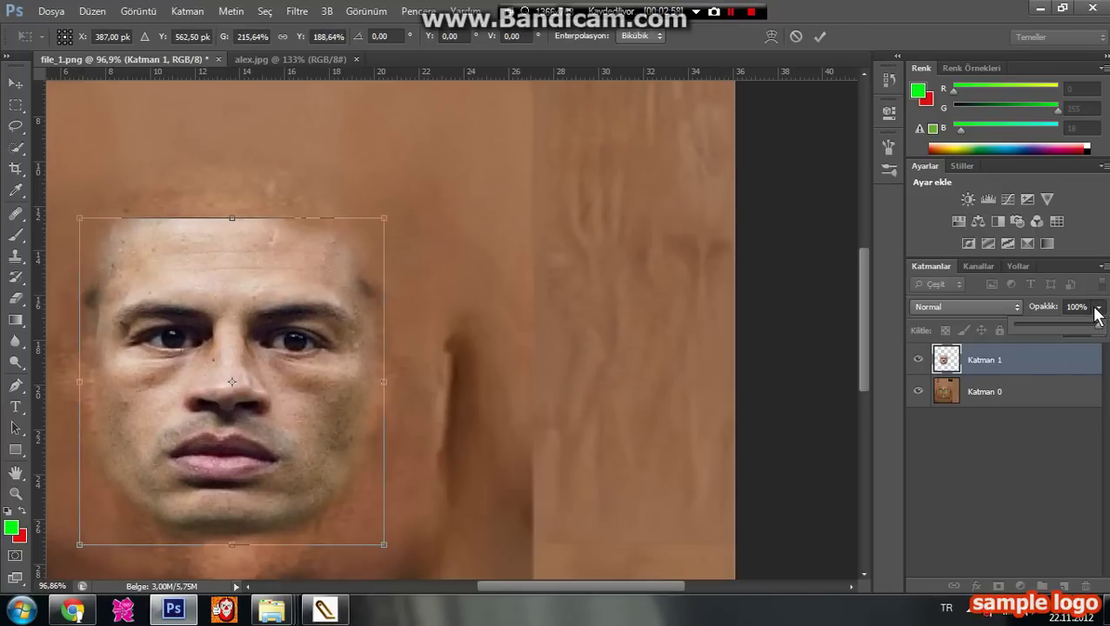
pyautogui.moveTo(1085, 327); pyautogui.dragTo(1079, 327)
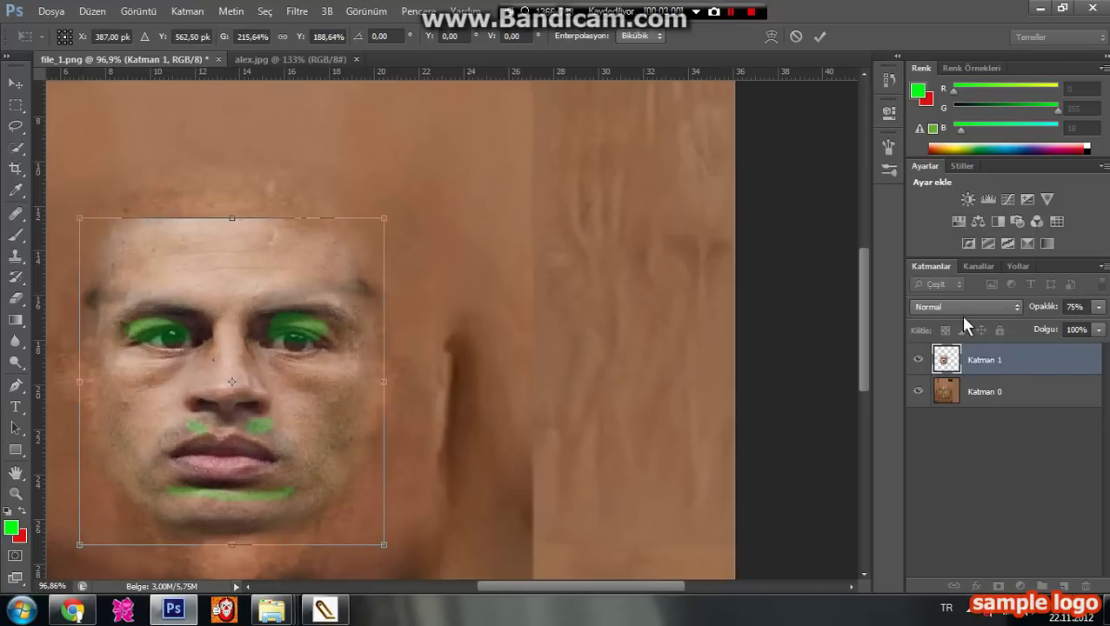
pyautogui.moveTo(224, 321); pyautogui.dragTo(221, 317)
pyautogui.moveTo(74, 213); pyautogui.dragTo(67, 209)
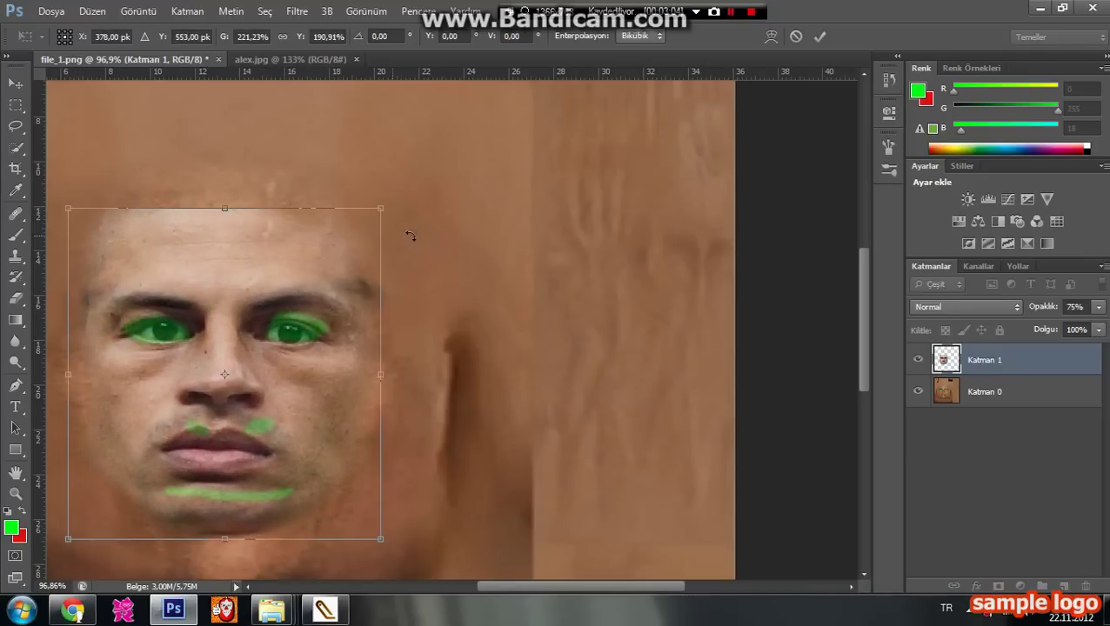
pyautogui.moveTo(409, 215); pyautogui.dragTo(384, 197)
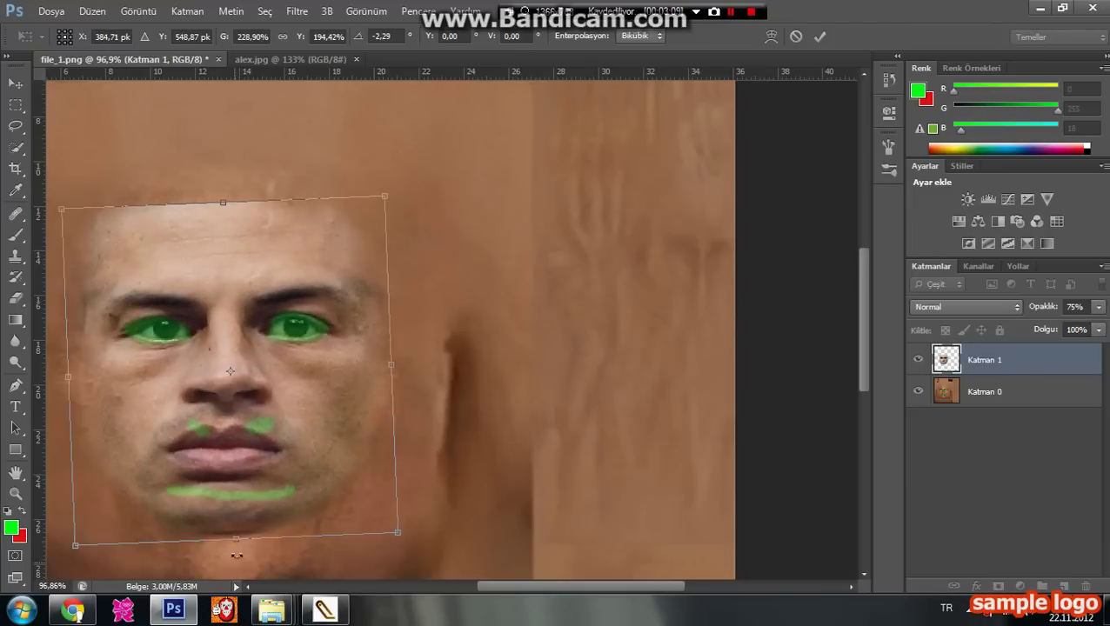
# Stretch the face to about 241% width and 261% height, aligning its eyes, nostrils and lips with the green marks.
pyautogui.moveTo(237, 541)
pyautogui.mouseDown()
pyautogui.moveTo(235, 611)
pyautogui.moveTo(238, 561)
pyautogui.mouseUp()
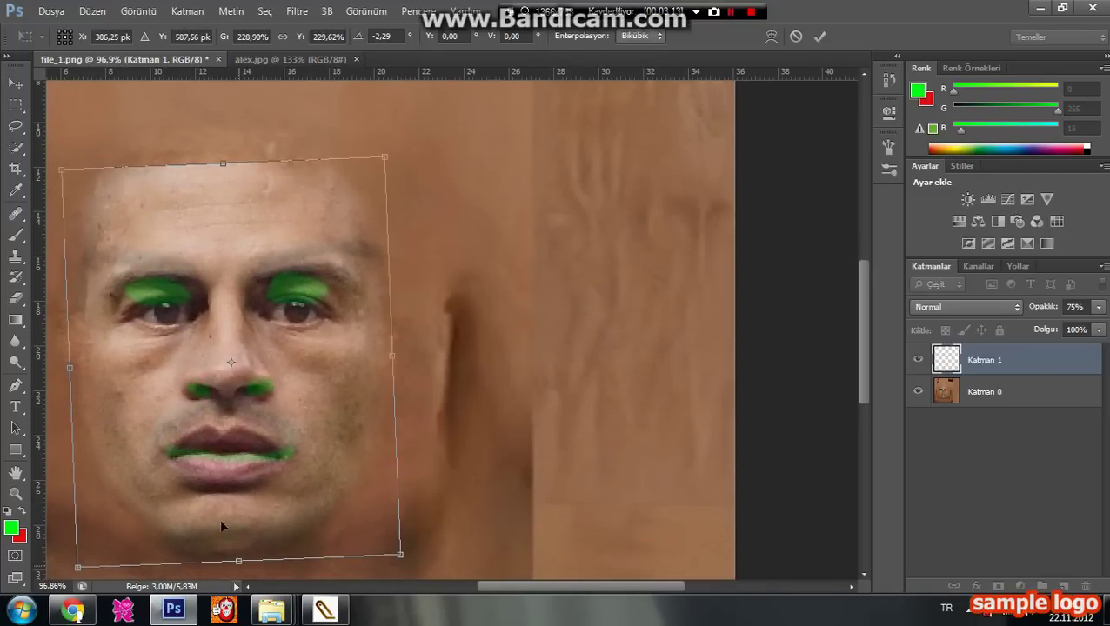
pyautogui.moveTo(224, 164); pyautogui.dragTo(228, 134)
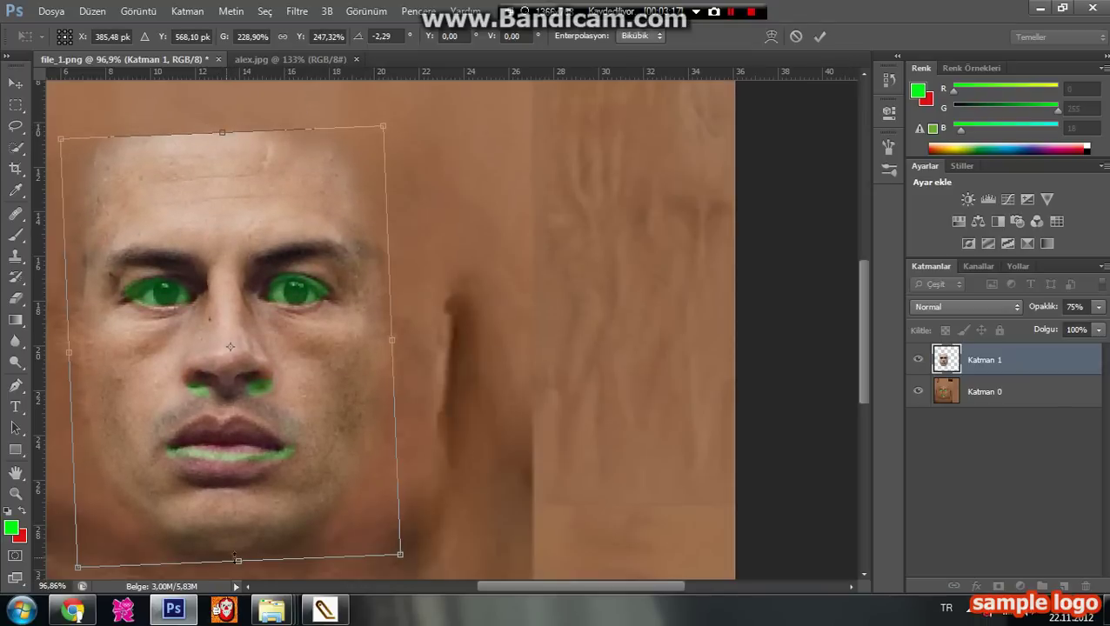
pyautogui.moveTo(235, 557); pyautogui.dragTo(240, 574)
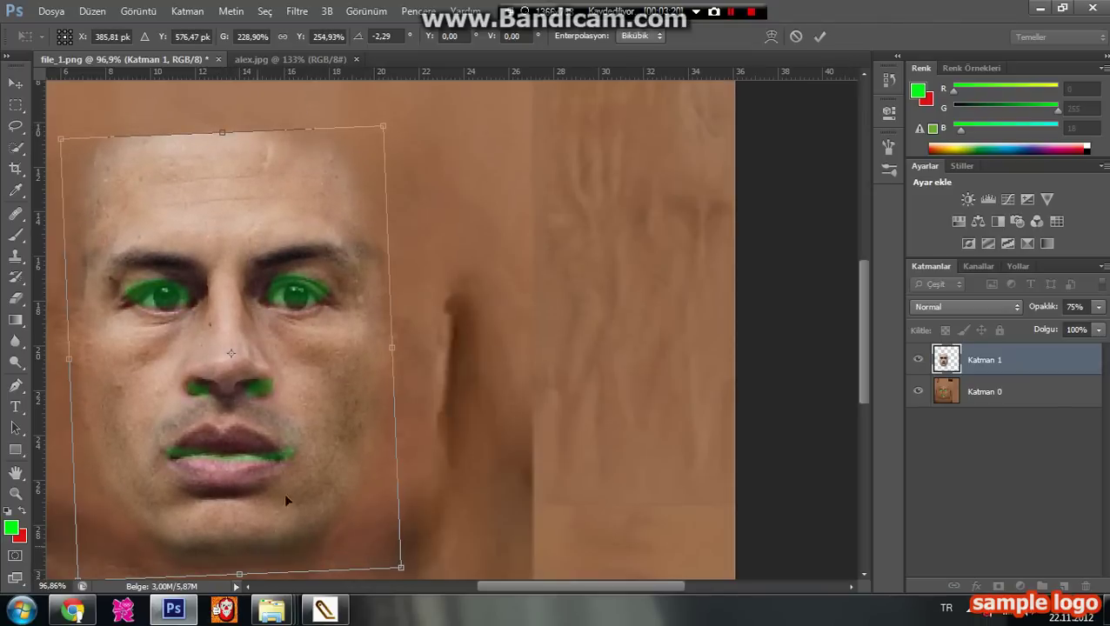
pyautogui.moveTo(391, 360); pyautogui.dragTo(402, 348)
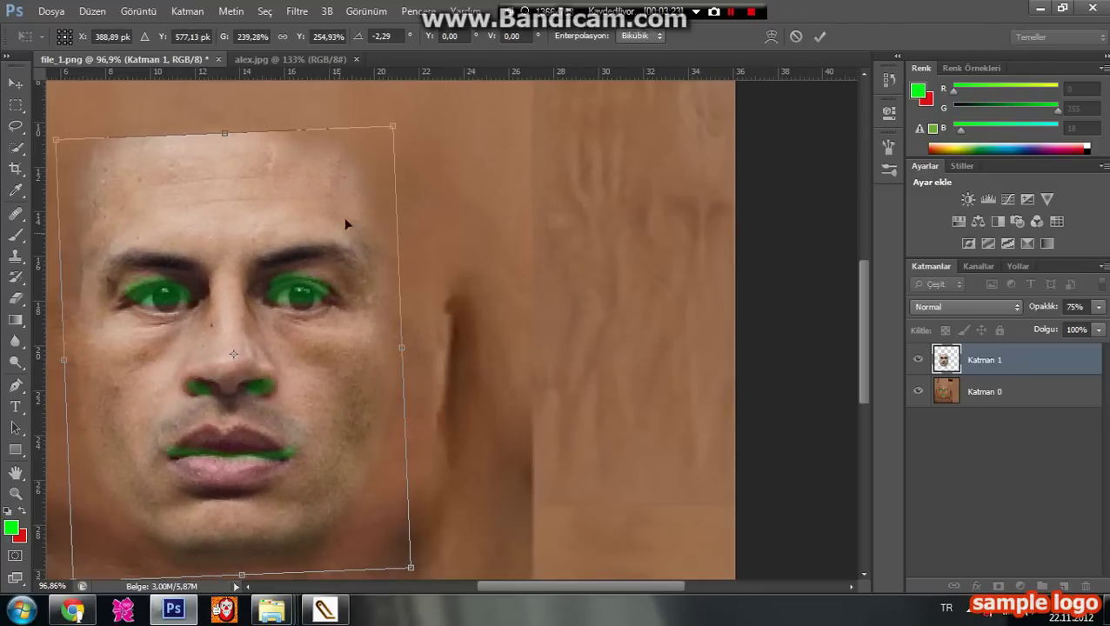
pyautogui.moveTo(393, 123); pyautogui.dragTo(395, 116)
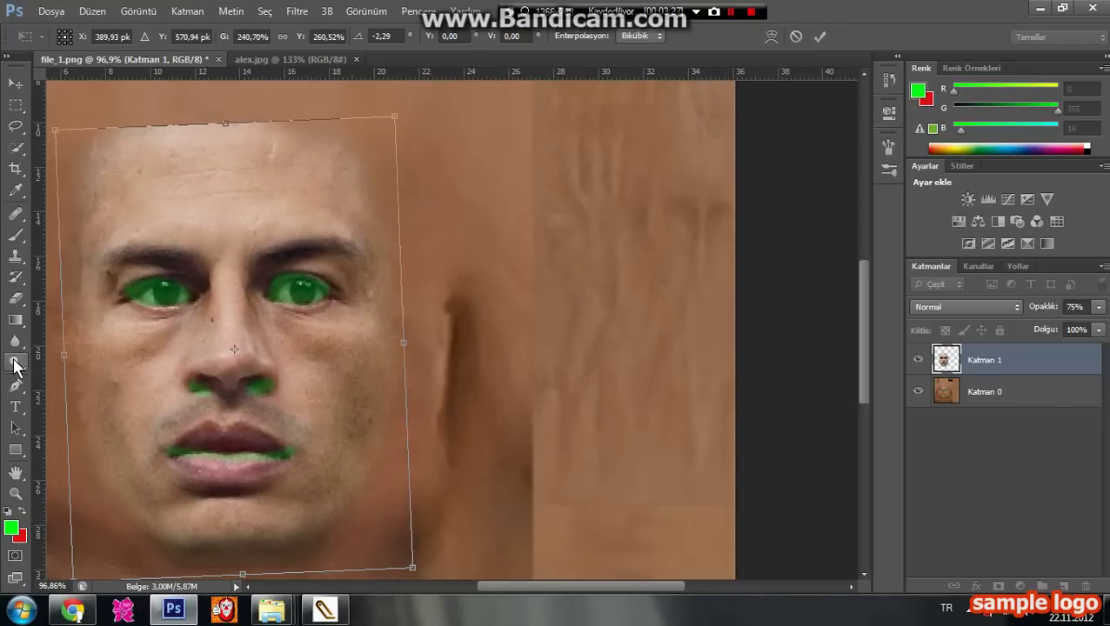
# Apply the face transformation and set Katman 1's opacity back to 100%.
pyautogui.click(15, 297)
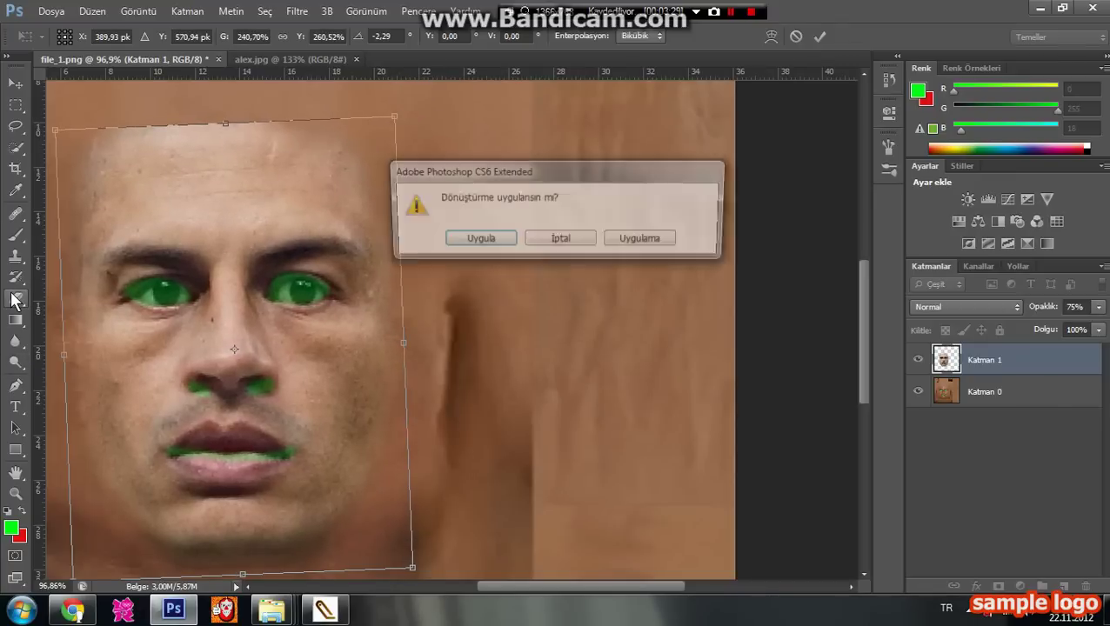
pyautogui.click(475, 241)
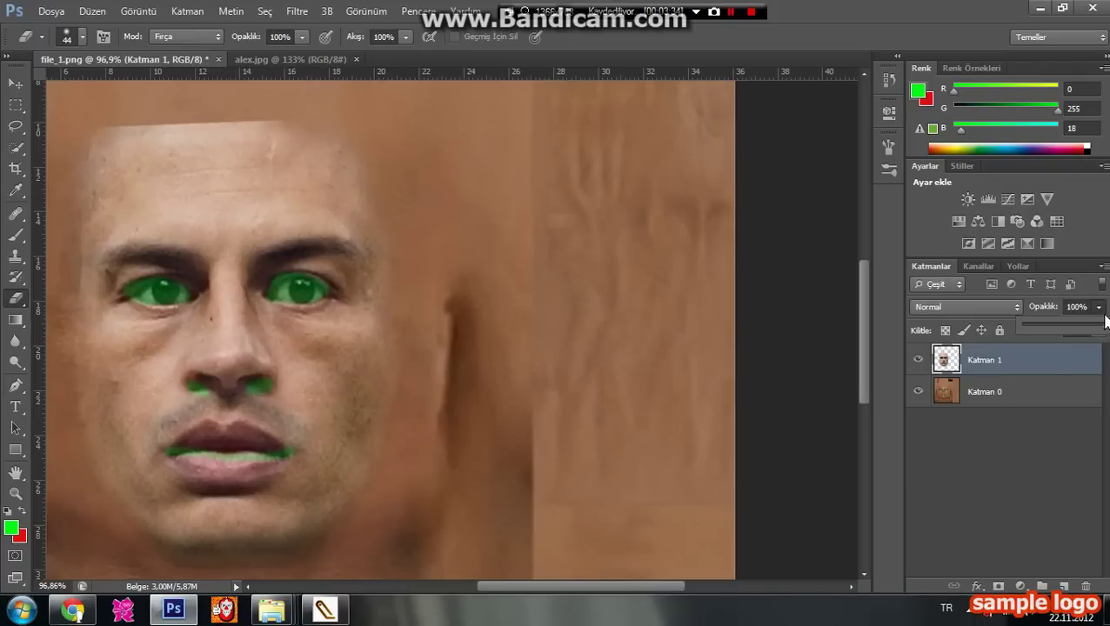
pyautogui.moveTo(1106, 322); pyautogui.dragTo(1105, 321)
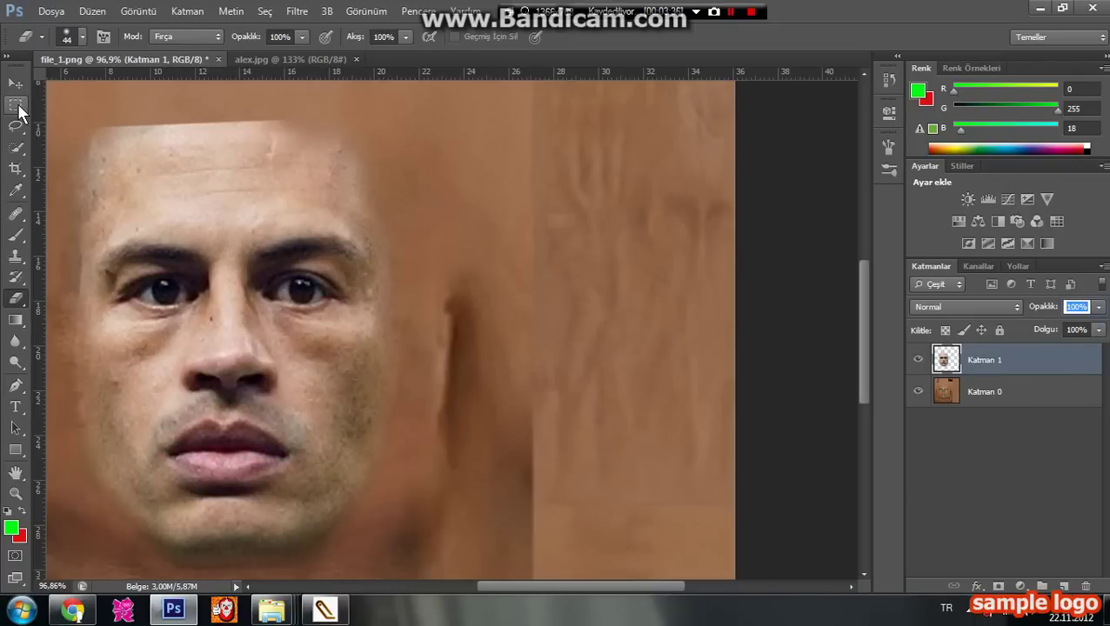
# Match the pasted face's color to the skin texture with Match Color, using file_1.png as source and Katman 0 as layer.
pyautogui.click(16, 104)
pyautogui.scroll(-2, 111, 218)
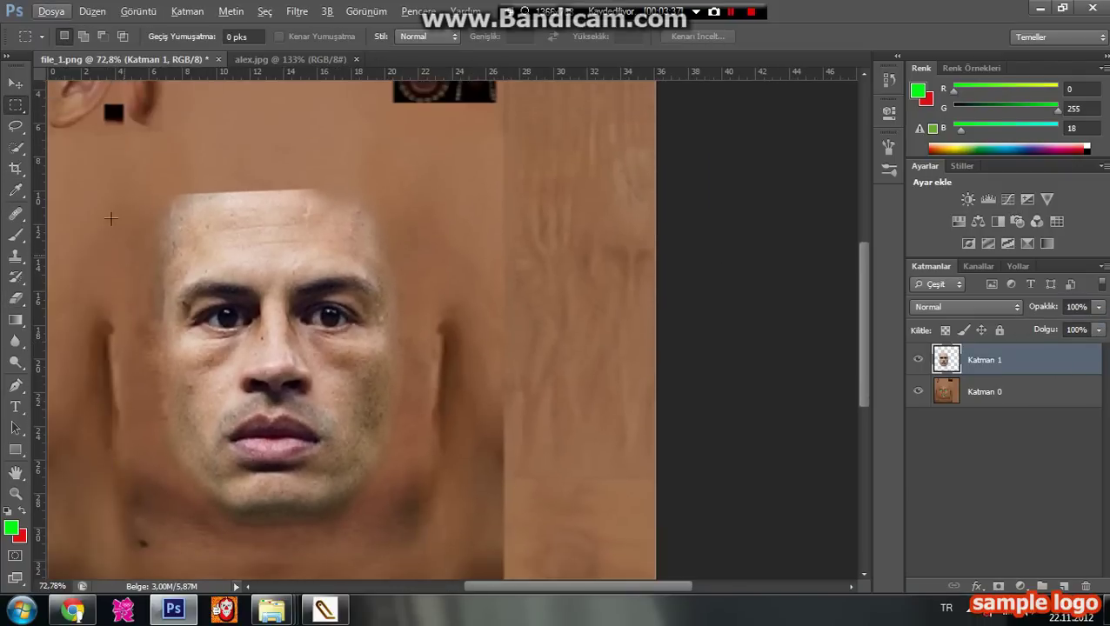
pyautogui.click(138, 12)
pyautogui.moveTo(159, 56)
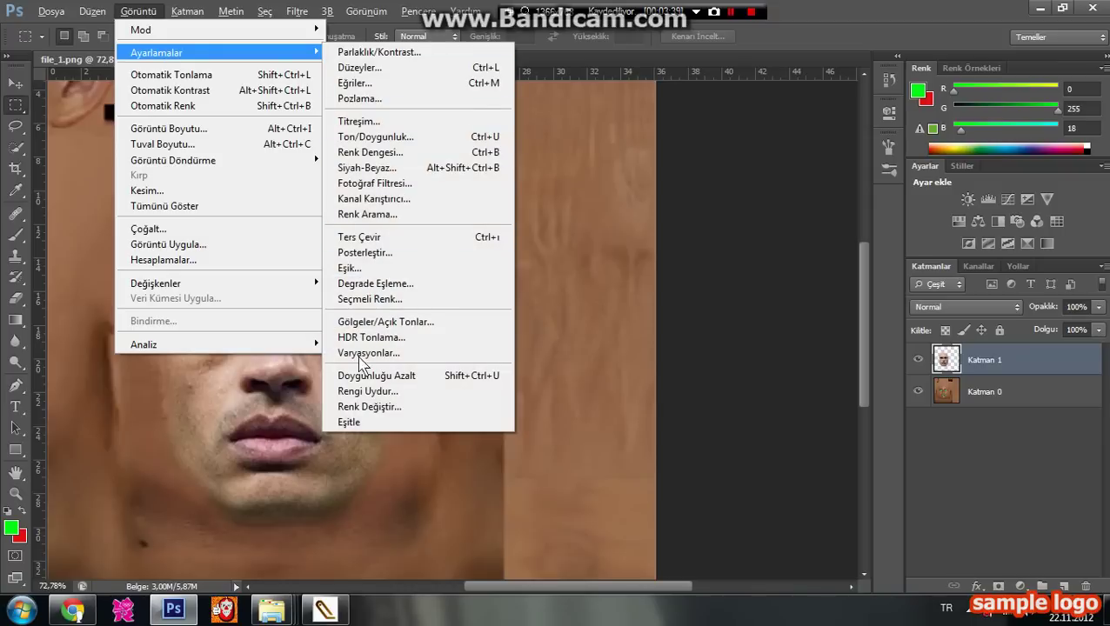
pyautogui.click(368, 390)
pyautogui.click(806, 343)
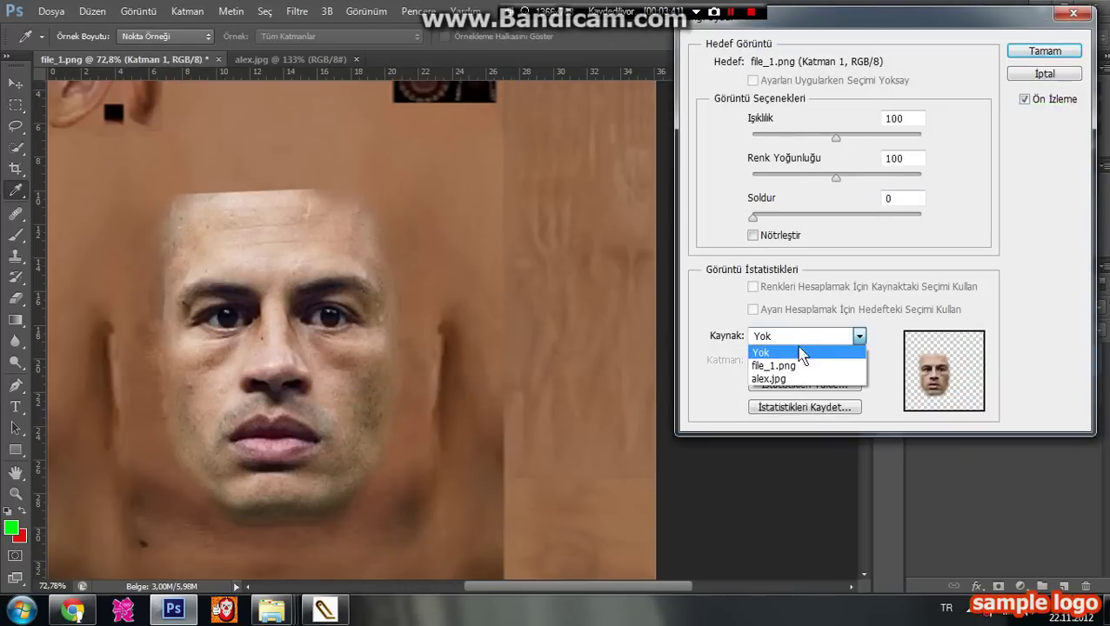
pyautogui.click(787, 365)
pyautogui.click(855, 360)
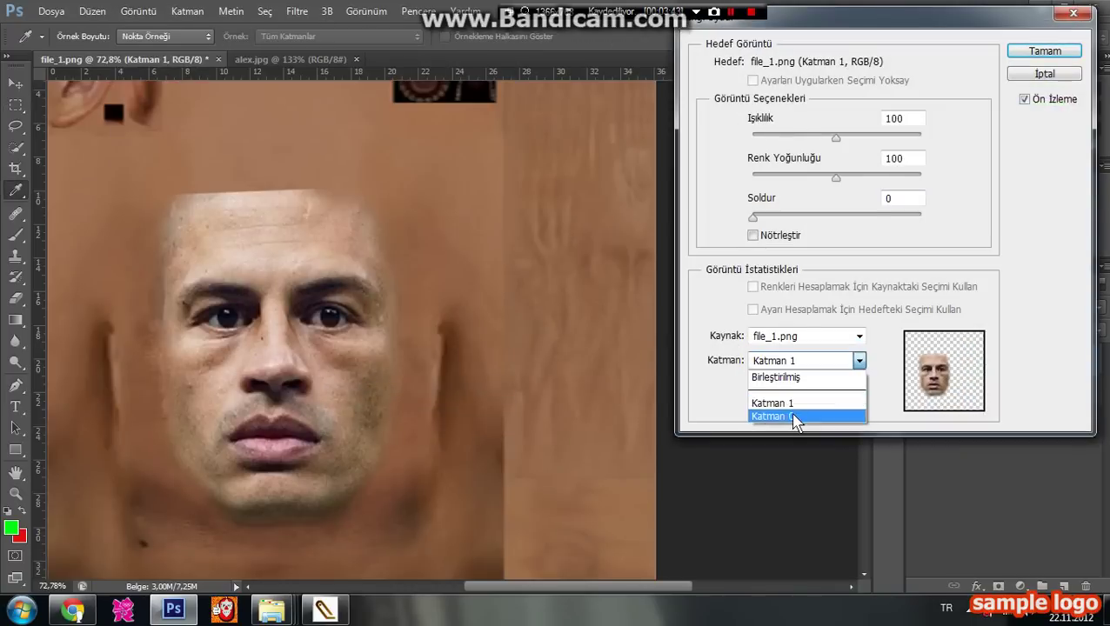
pyautogui.click(835, 417)
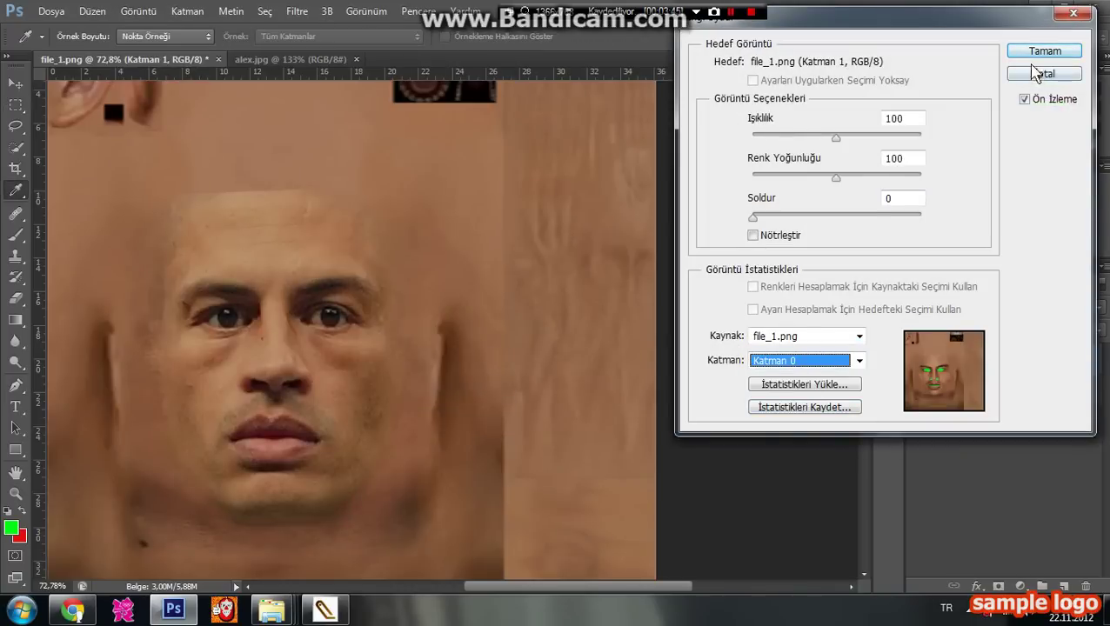
pyautogui.click(1040, 53)
# Darken the pasted face slightly with Curves, using an RGB point at input 136 and output 124.
pyautogui.click(139, 12)
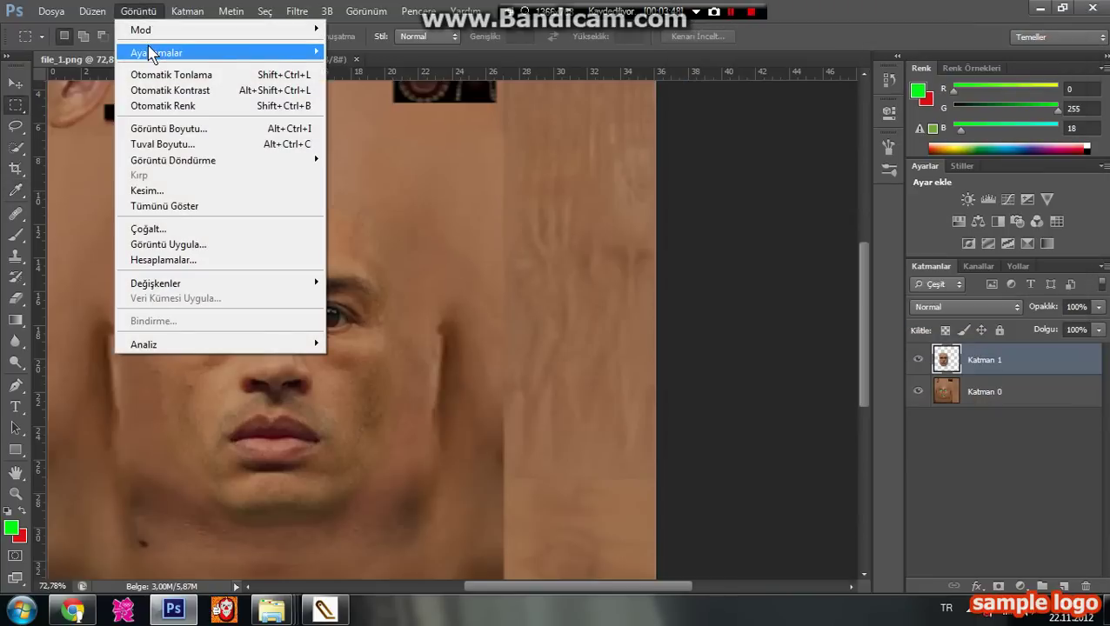
pyautogui.moveTo(151, 52)
pyautogui.click(342, 82)
pyautogui.click(890, 318)
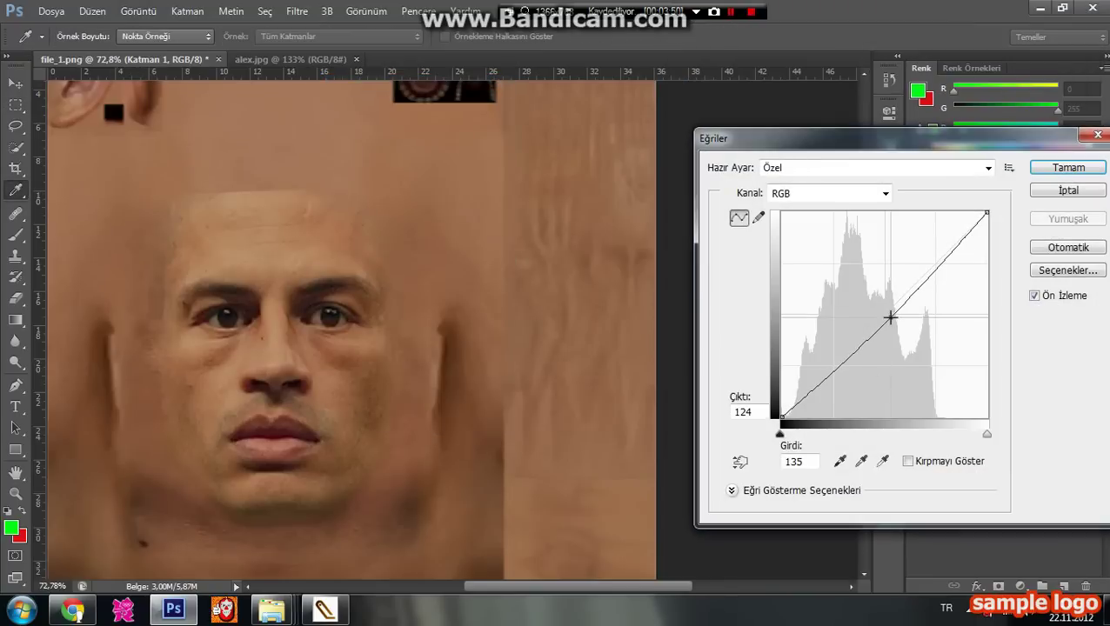
pyautogui.moveTo(890, 317); pyautogui.dragTo(891, 318)
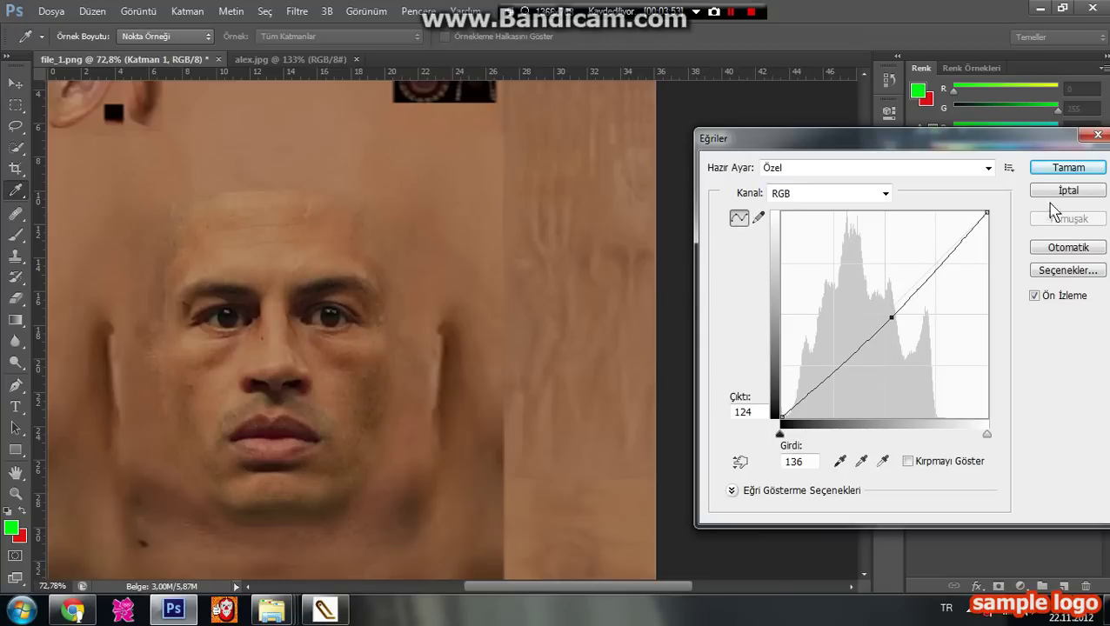
pyautogui.click(1053, 172)
pyautogui.press('m')
# Merge the pasted face layer Katman 1 with the skin texture layer Katman 0.
pyautogui.click(1000, 389)
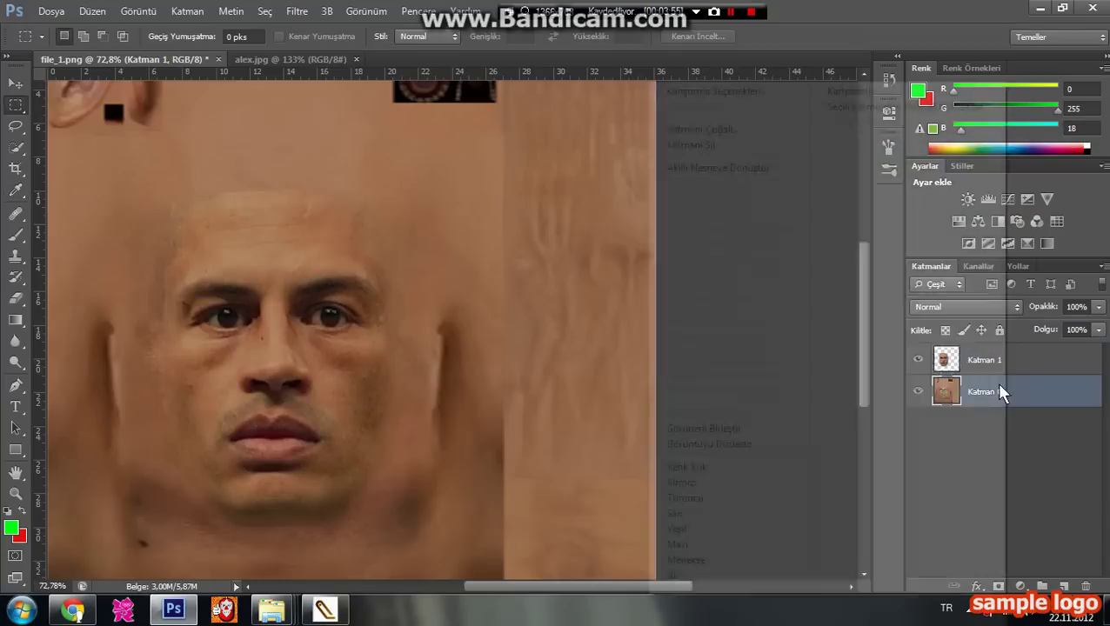
pyautogui.rightClick(1000, 392)
pyautogui.click(1081, 401)
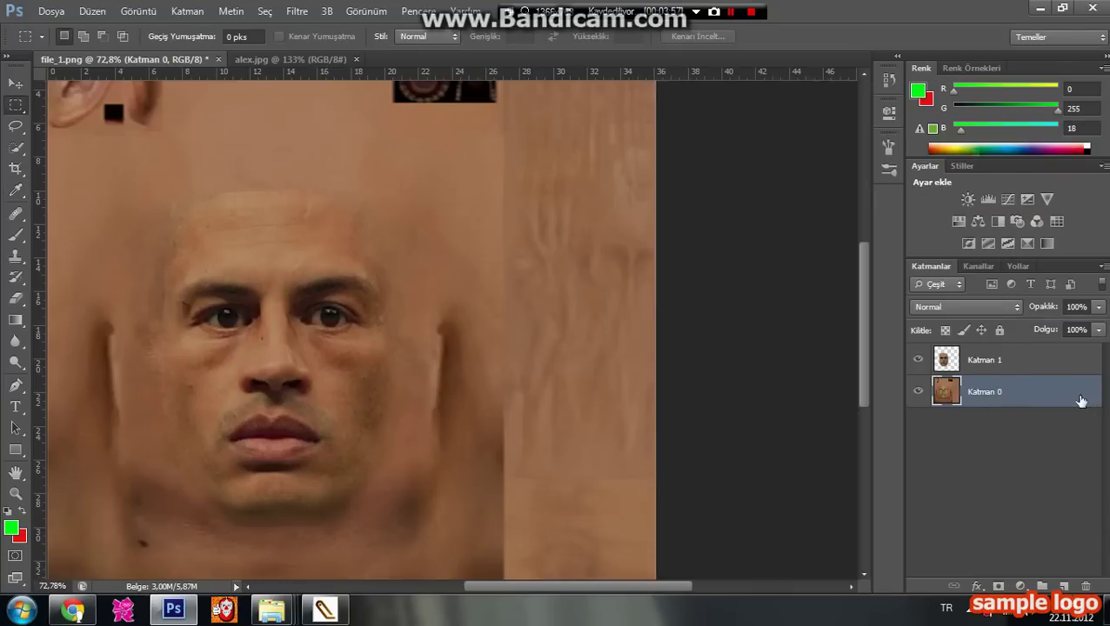
pyautogui.rightClick(1019, 395)
pyautogui.click(731, 424)
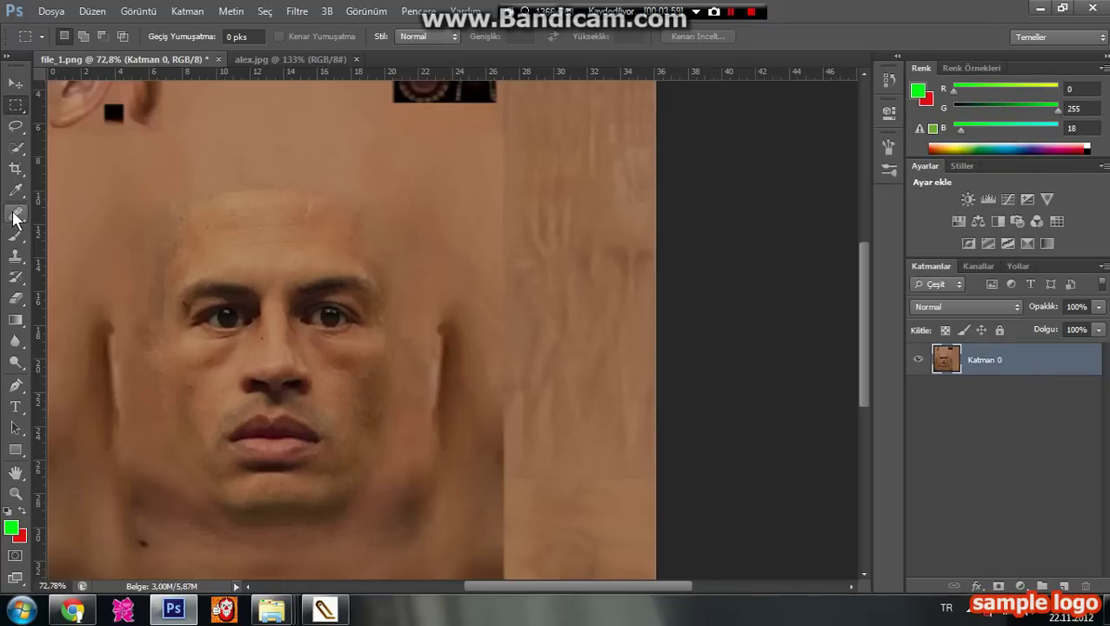
# Blend the seam along the face's left cheek and jaw with the 48 px Healing Brush, sampling skin from the cheek.
pyautogui.click(16, 216)
pyautogui.rightClick(14, 217)
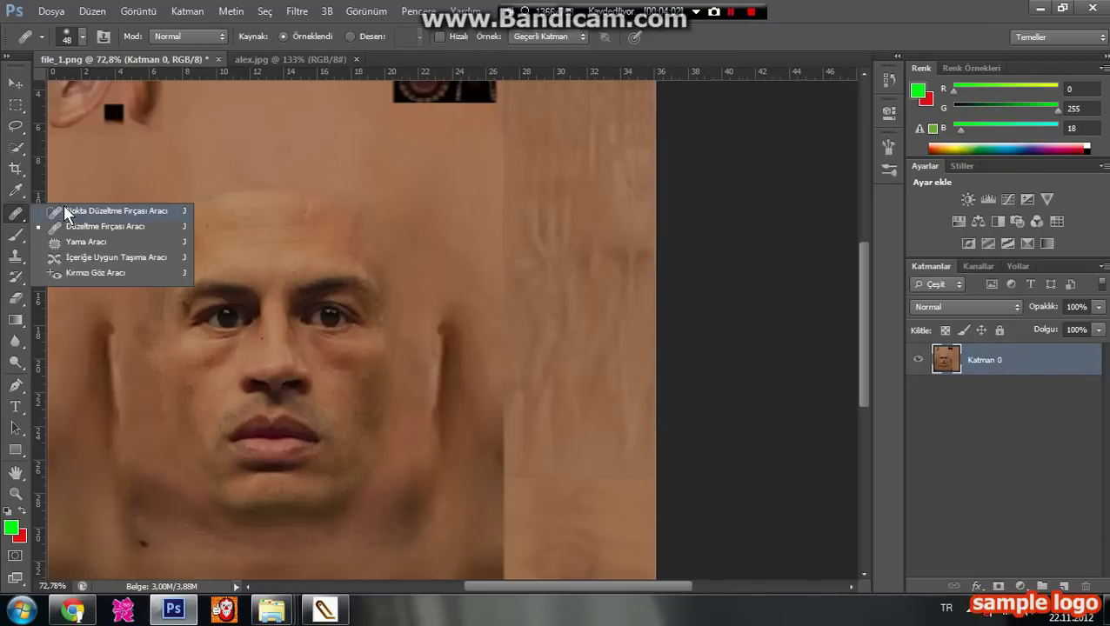
pyautogui.click(66, 227)
pyautogui.scroll(-2, 140, 287)
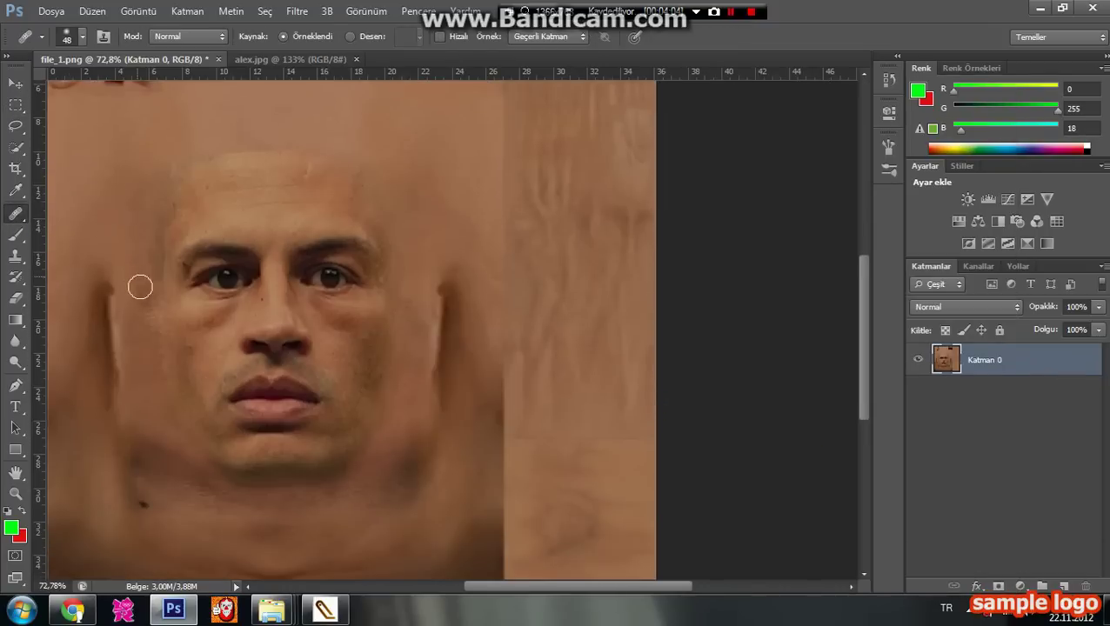
pyautogui.scroll(5, 140, 287)
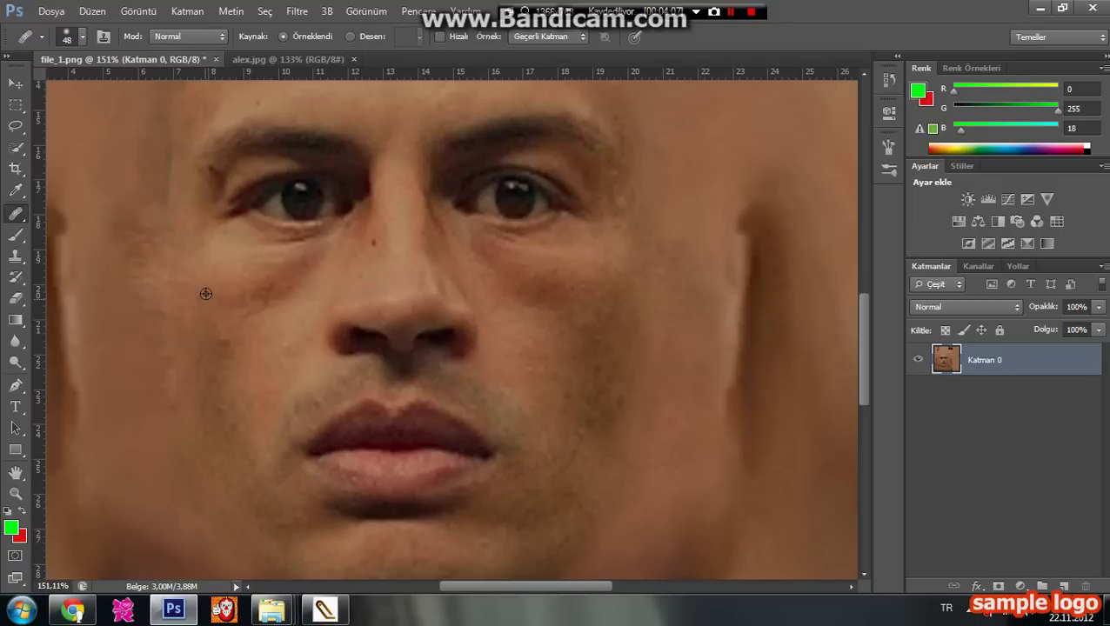
pyautogui.moveTo(97, 235)
pyautogui.mouseDown()
pyautogui.moveTo(99, 271)
pyautogui.moveTo(108, 226)
pyautogui.moveTo(131, 428)
pyautogui.mouseUp()
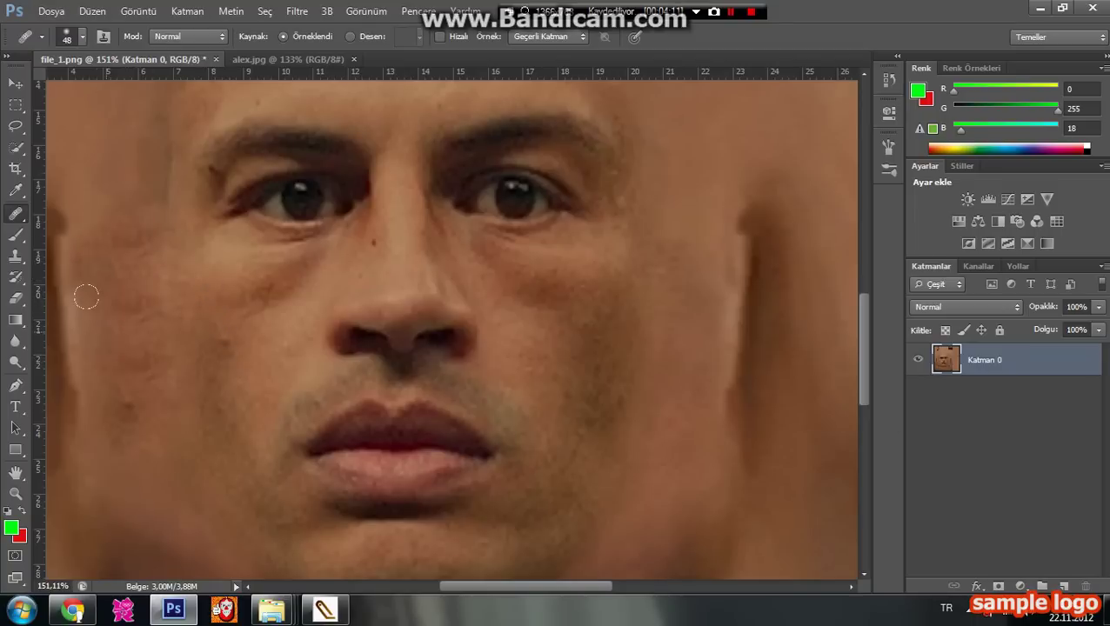
pyautogui.moveTo(84, 297); pyautogui.dragTo(119, 427)
pyautogui.moveTo(149, 468)
pyautogui.mouseDown()
pyautogui.moveTo(160, 508)
pyautogui.moveTo(88, 426)
pyautogui.moveTo(82, 473)
pyautogui.moveTo(121, 507)
pyautogui.moveTo(130, 498)
pyautogui.moveTo(86, 331)
pyautogui.moveTo(93, 427)
pyautogui.moveTo(75, 340)
pyautogui.moveTo(131, 217)
pyautogui.moveTo(111, 240)
pyautogui.mouseUp()
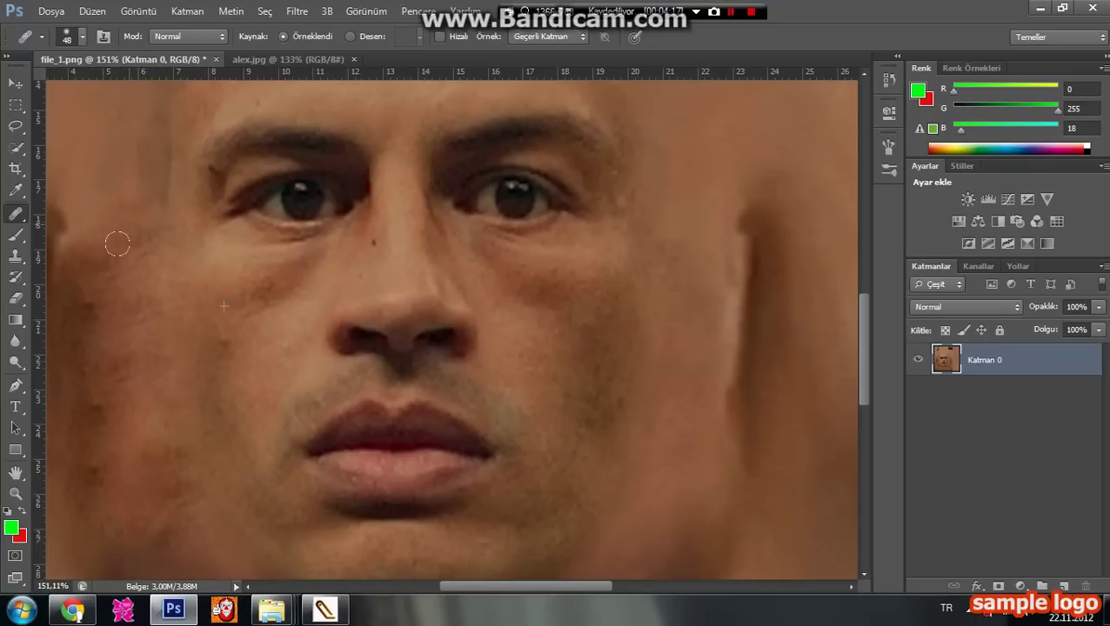
pyautogui.scroll(-2, 218, 250)
pyautogui.moveTo(178, 444)
pyautogui.mouseDown()
pyautogui.moveTo(207, 460)
pyautogui.moveTo(187, 464)
pyautogui.moveTo(223, 462)
pyautogui.moveTo(184, 458)
pyautogui.mouseUp()
pyautogui.moveTo(109, 231); pyautogui.dragTo(122, 259)
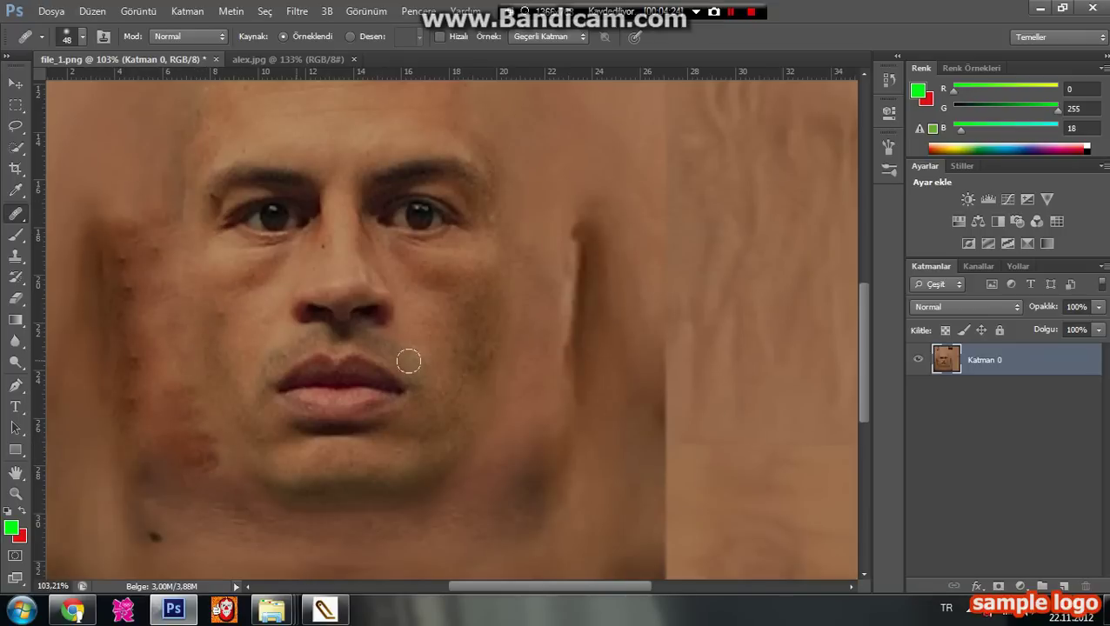
# Heal the skin between the right cheek and the ear edge using stubble texture sampled from the right cheek.
pyautogui.keyDown('alt'); pyautogui.click(470, 306); pyautogui.keyUp('alt')
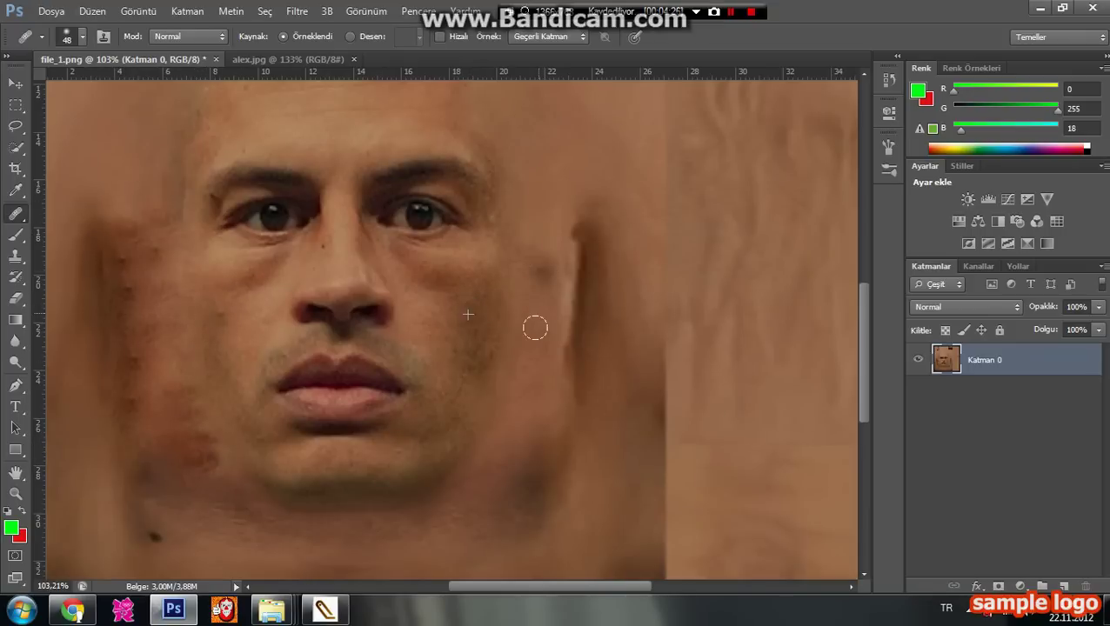
pyautogui.moveTo(532, 328); pyautogui.dragTo(541, 290)
pyautogui.moveTo(515, 328)
pyautogui.mouseDown()
pyautogui.moveTo(526, 376)
pyautogui.moveTo(551, 359)
pyautogui.moveTo(553, 436)
pyautogui.moveTo(517, 423)
pyautogui.moveTo(516, 378)
pyautogui.moveTo(527, 386)
pyautogui.moveTo(496, 440)
pyautogui.moveTo(516, 448)
pyautogui.moveTo(491, 457)
pyautogui.moveTo(529, 393)
pyautogui.mouseUp()
pyautogui.moveTo(554, 291)
pyautogui.mouseDown()
pyautogui.moveTo(541, 414)
pyautogui.moveTo(488, 436)
pyautogui.moveTo(498, 263)
pyautogui.moveTo(547, 292)
pyautogui.moveTo(550, 233)
pyautogui.moveTo(558, 314)
pyautogui.moveTo(551, 270)
pyautogui.mouseUp()
# Blend both temples and the forehead edges into the surrounding skin with the Healing Brush.
pyautogui.scroll(4, 379, 441)
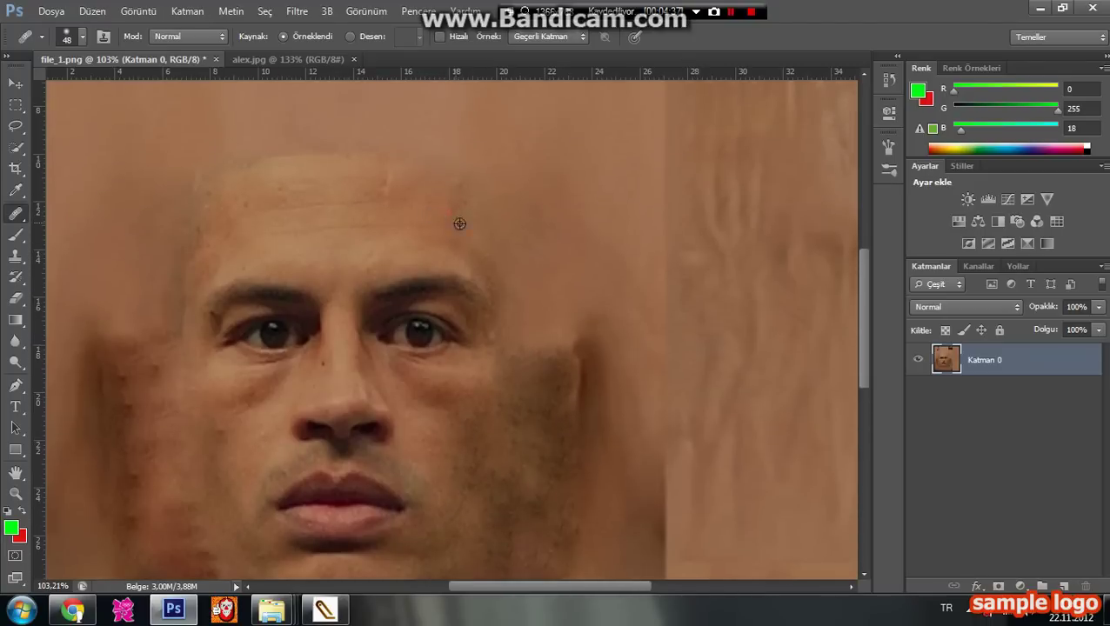
pyautogui.moveTo(530, 295)
pyautogui.mouseDown()
pyautogui.moveTo(515, 287)
pyautogui.moveTo(488, 181)
pyautogui.moveTo(508, 270)
pyautogui.moveTo(526, 293)
pyautogui.mouseUp()
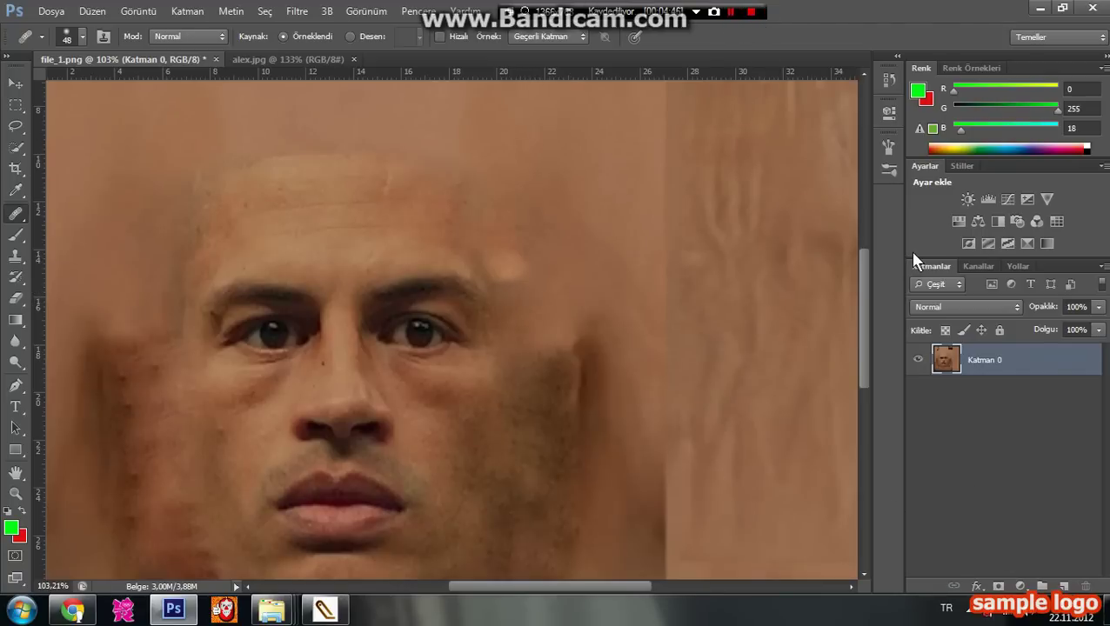
pyautogui.moveTo(508, 257)
pyautogui.mouseDown()
pyautogui.moveTo(542, 307)
pyautogui.moveTo(501, 231)
pyautogui.moveTo(523, 288)
pyautogui.moveTo(543, 317)
pyautogui.mouseUp()
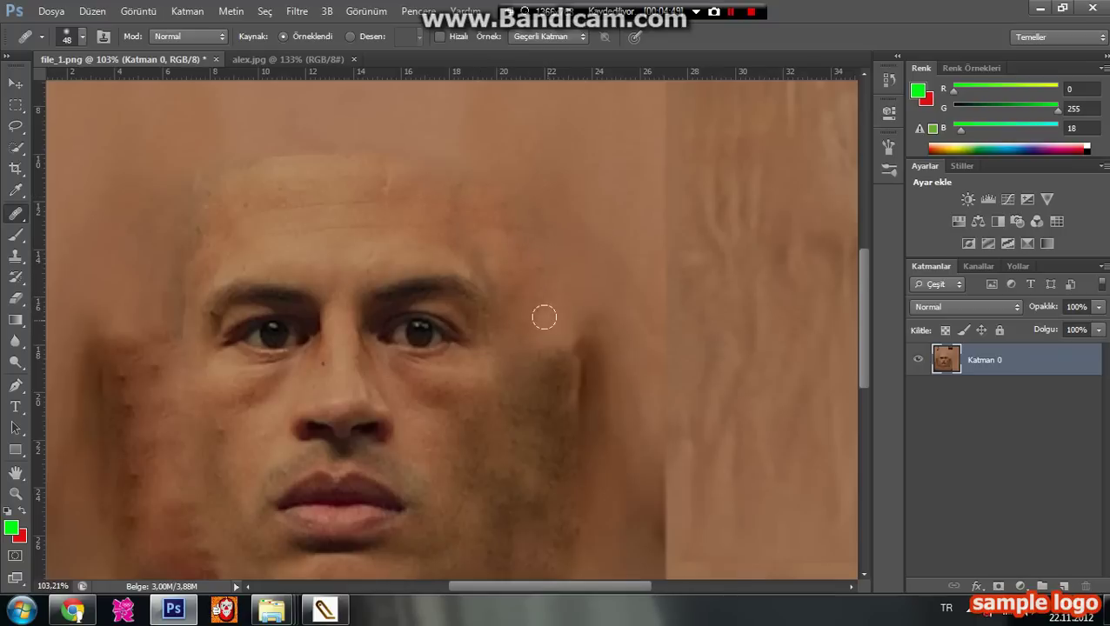
pyautogui.moveTo(130, 308)
pyautogui.mouseDown()
pyautogui.moveTo(203, 170)
pyautogui.moveTo(167, 271)
pyautogui.moveTo(169, 259)
pyautogui.moveTo(167, 311)
pyautogui.moveTo(170, 241)
pyautogui.moveTo(137, 303)
pyautogui.moveTo(136, 262)
pyautogui.moveTo(161, 175)
pyautogui.moveTo(138, 245)
pyautogui.moveTo(151, 184)
pyautogui.moveTo(177, 187)
pyautogui.moveTo(161, 188)
pyautogui.moveTo(232, 157)
pyautogui.moveTo(220, 167)
pyautogui.moveTo(408, 172)
pyautogui.mouseUp()
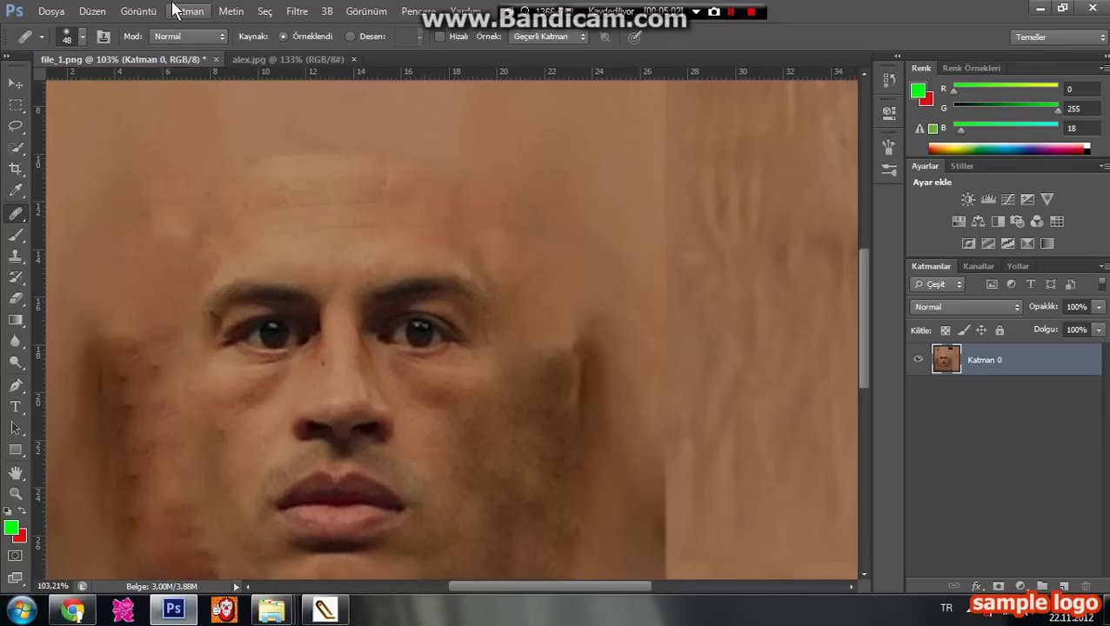
pyautogui.scroll(-2, 326, 331)
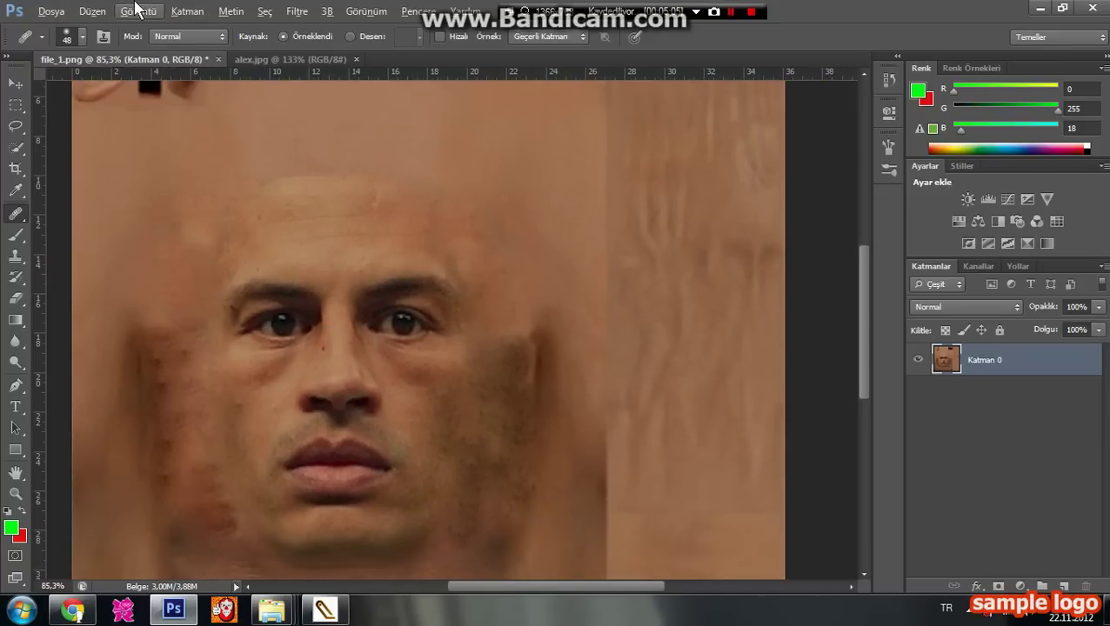
pyautogui.scroll(3, 218, 309)
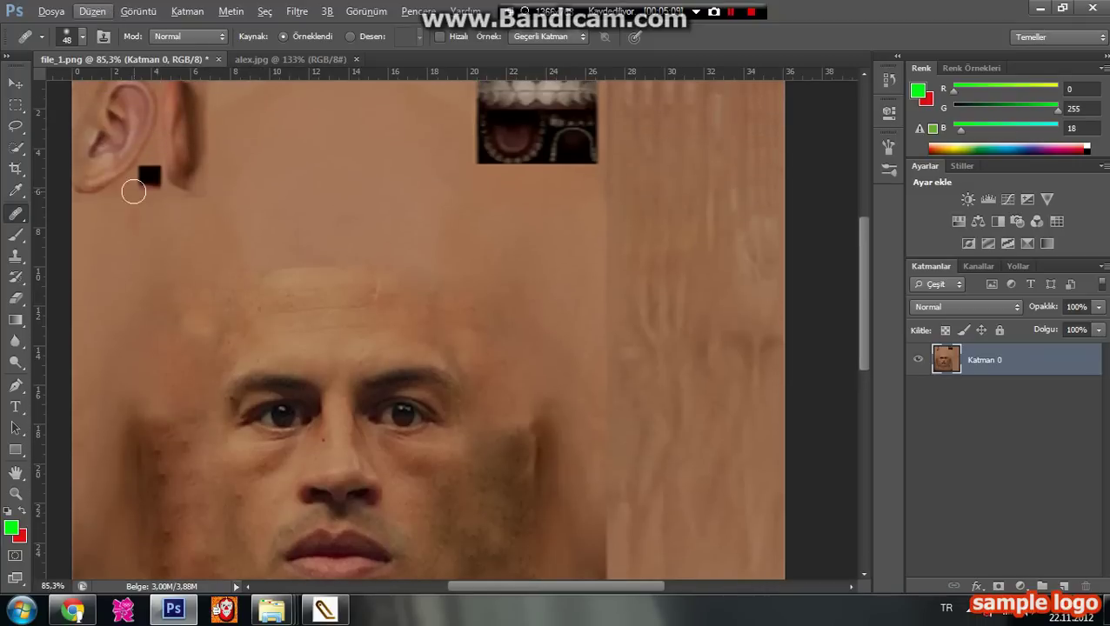
# In alex.jpg, clear the face selection and marquee-select the ear beside the right cheek.
pyautogui.click(296, 59)
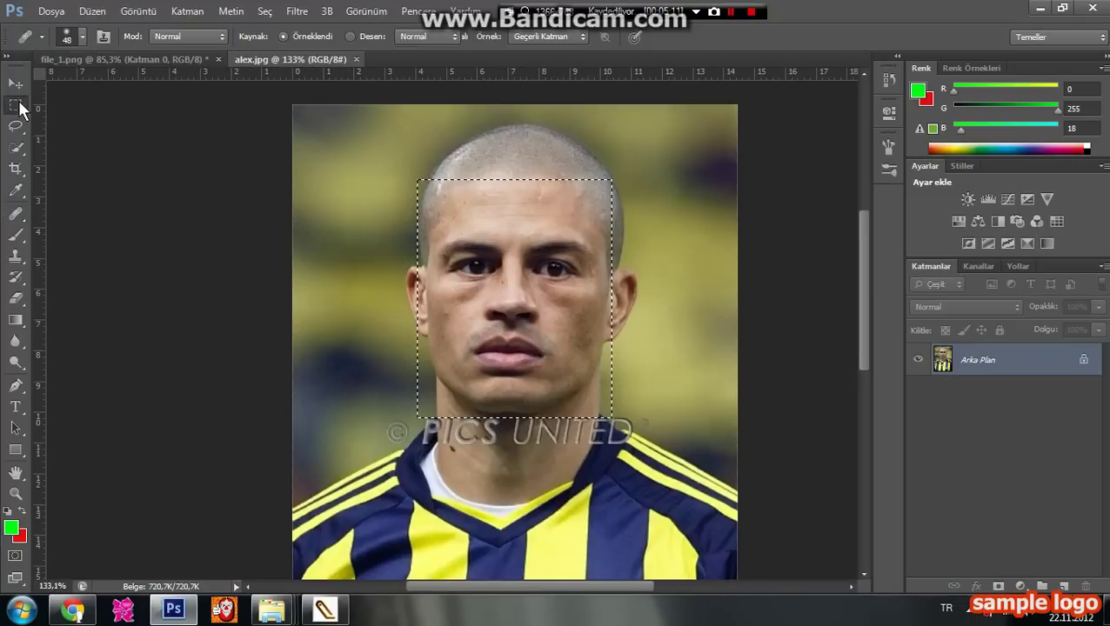
pyautogui.click(16, 105)
pyautogui.rightClick(630, 245)
pyautogui.click(687, 252)
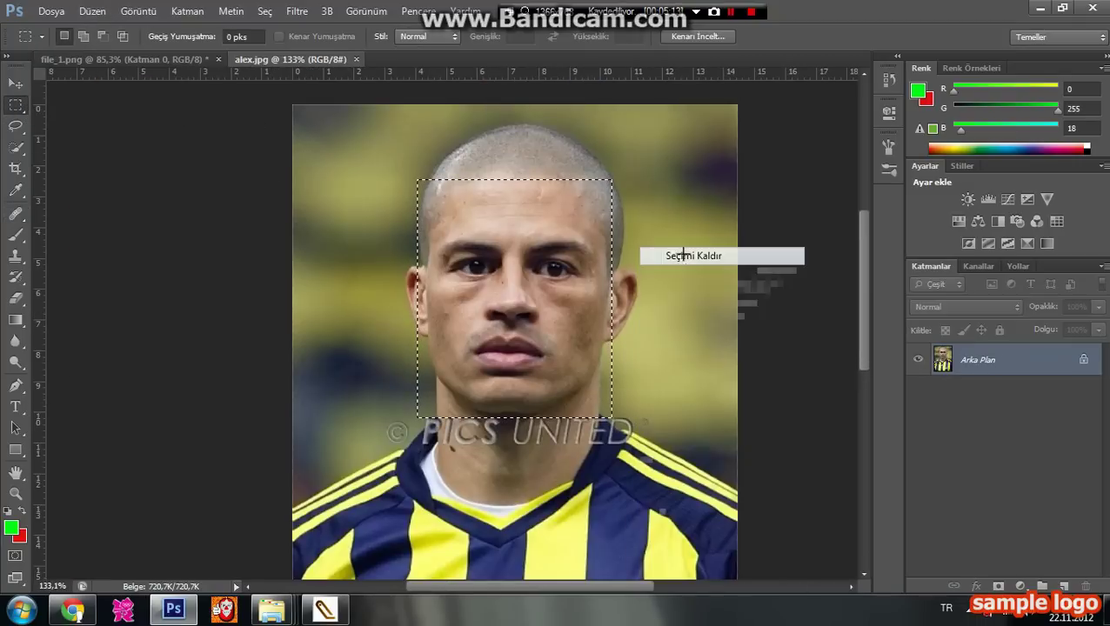
pyautogui.scroll(3, 460, 219)
pyautogui.moveTo(456, 202); pyautogui.dragTo(550, 384)
pyautogui.moveTo(504, 329); pyautogui.dragTo(474, 326)
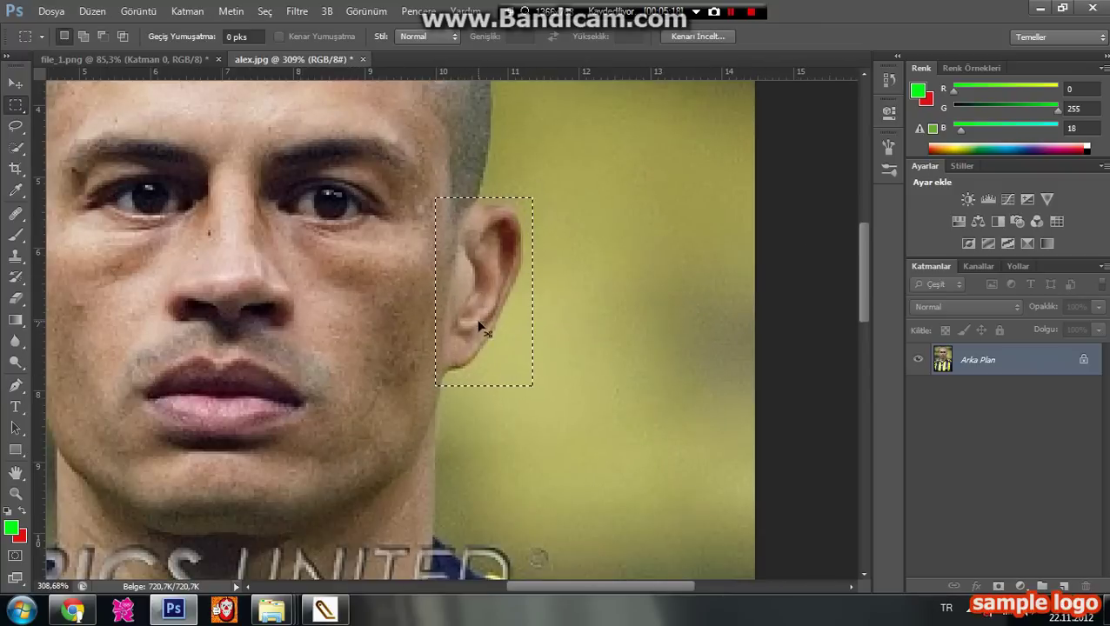
# Paste the copied ear into file_1.png as a new layer.
pyautogui.click(135, 59)
pyautogui.scroll(2, 197, 293)
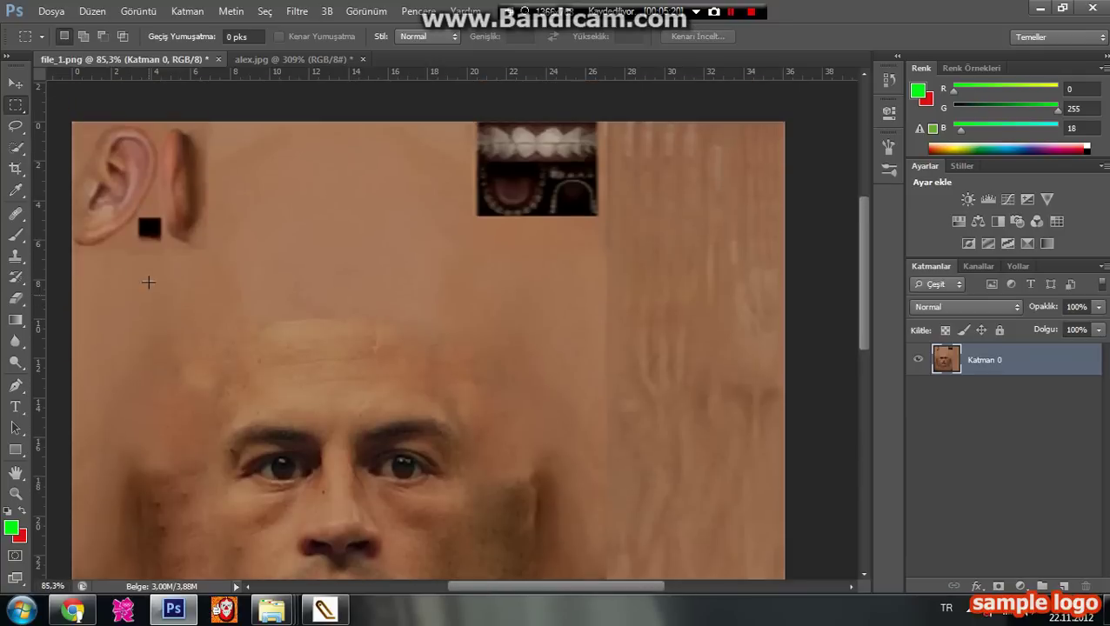
pyautogui.hotkey('ctrl', 'v')
# Erase most of the yellow-green background below and beside the pasted ear with a 44 px eraser.
pyautogui.scroll(1, 119, 373)
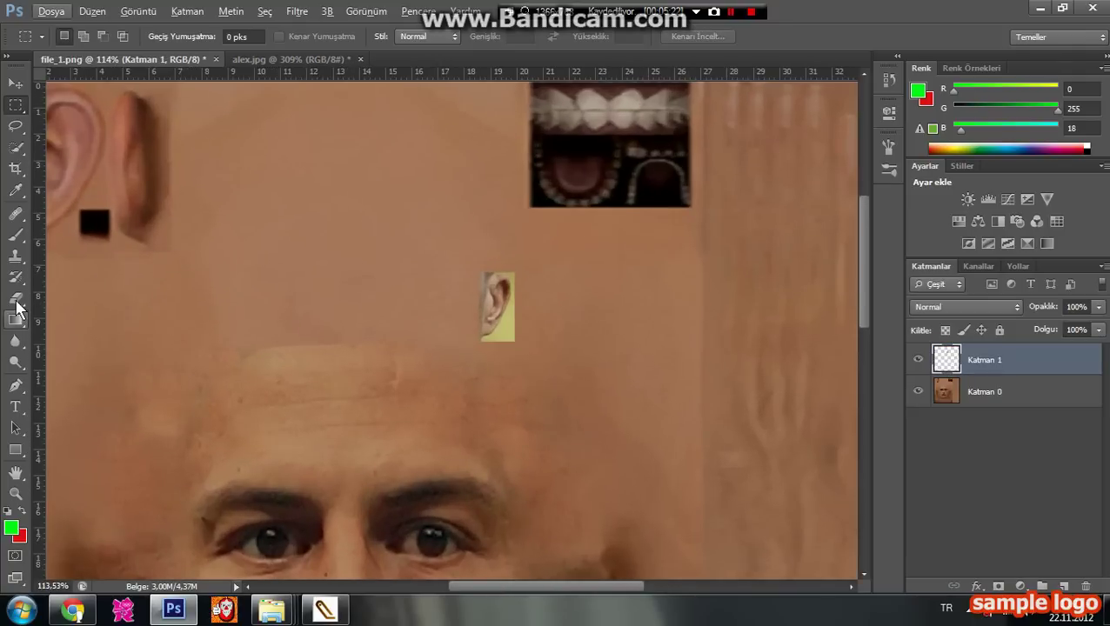
pyautogui.click(16, 299)
pyautogui.scroll(4, 429, 429)
pyautogui.scroll(1, 113, 464)
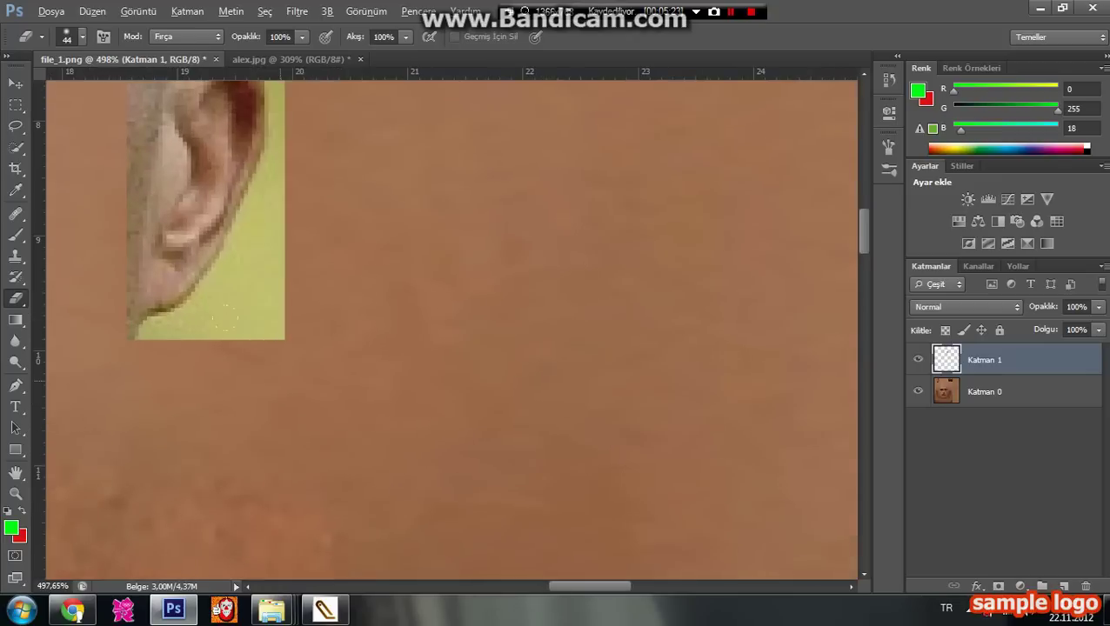
pyautogui.moveTo(261, 327)
pyautogui.mouseDown()
pyautogui.moveTo(152, 326)
pyautogui.moveTo(261, 252)
pyautogui.moveTo(277, 166)
pyautogui.mouseUp()
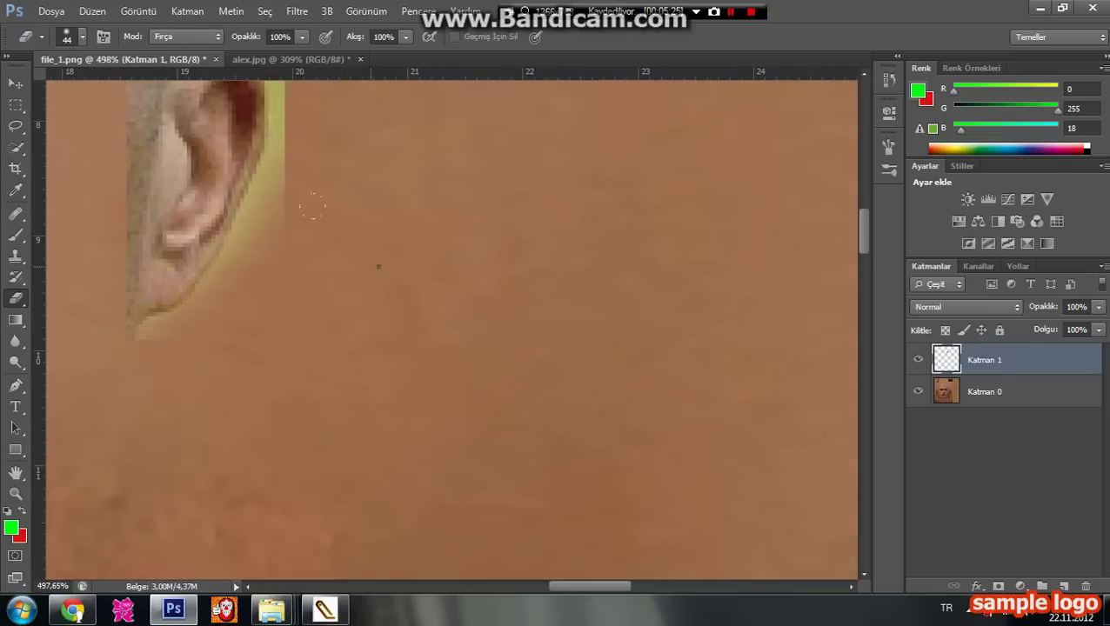
# Reduce the eraser to 23 px and remove the remaining background and skin around the pasted ear.
pyautogui.rightClick(379, 265)
pyautogui.moveTo(418, 311); pyautogui.dragTo(409, 311)
pyautogui.press('Return')
pyautogui.moveTo(209, 335); pyautogui.dragTo(100, 320)
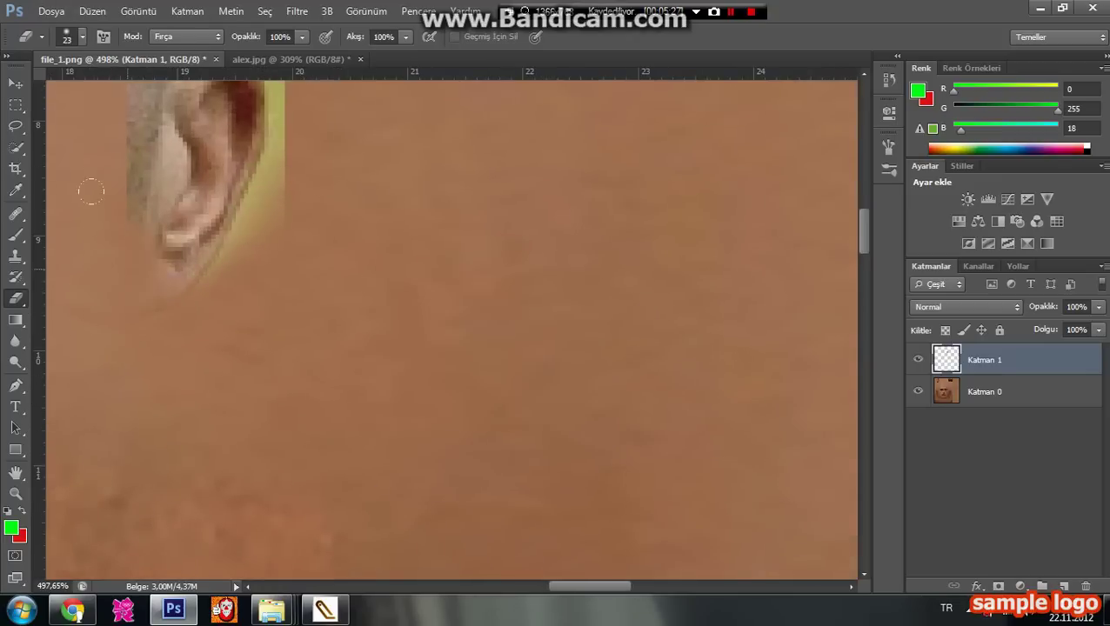
pyautogui.scroll(3, 100, 105)
pyautogui.moveTo(107, 198)
pyautogui.mouseDown()
pyautogui.moveTo(192, 150)
pyautogui.moveTo(245, 153)
pyautogui.moveTo(257, 328)
pyautogui.moveTo(173, 426)
pyautogui.mouseUp()
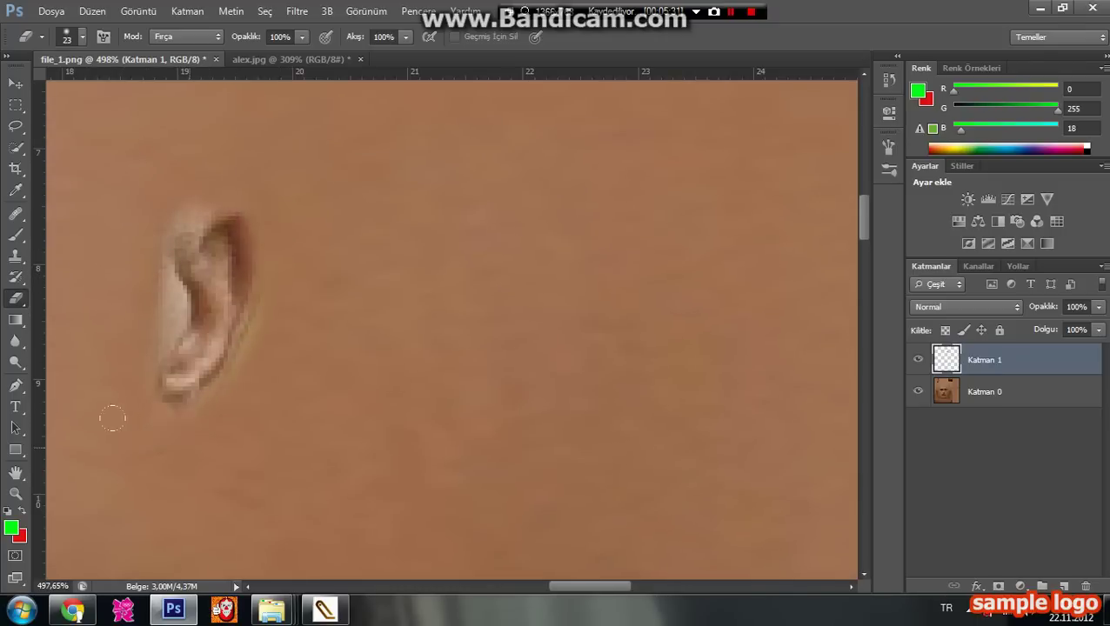
pyautogui.scroll(1, 174, 272)
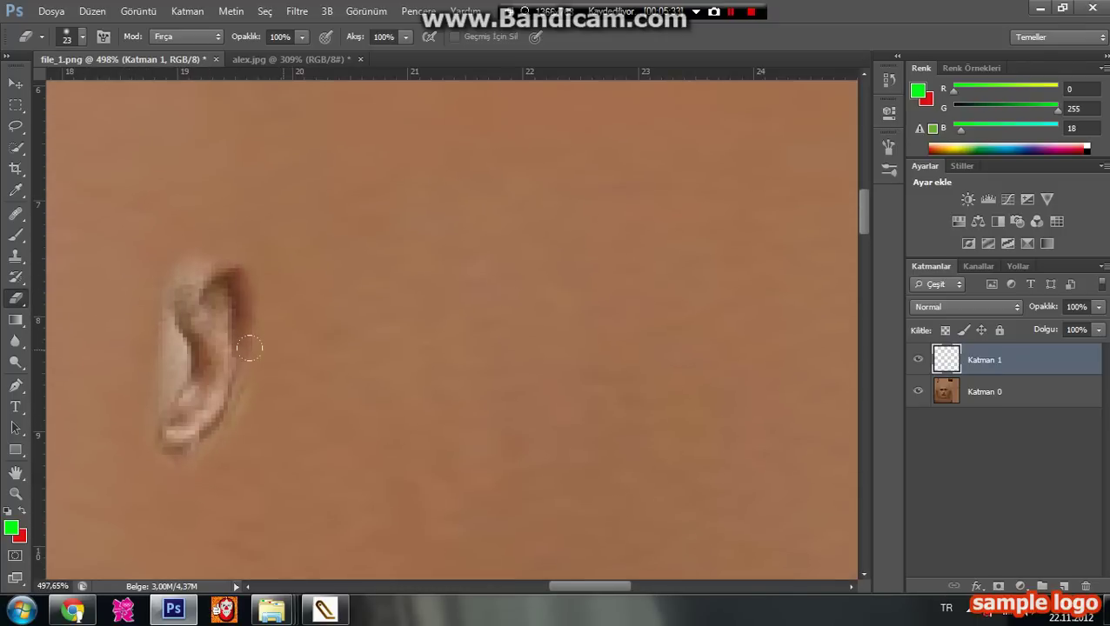
# Enlarge the pasted ear with Free Transform to about 326% width and 269% height.
pyautogui.hotkey('ctrl', 't')
pyautogui.scroll(-5, 222, 455)
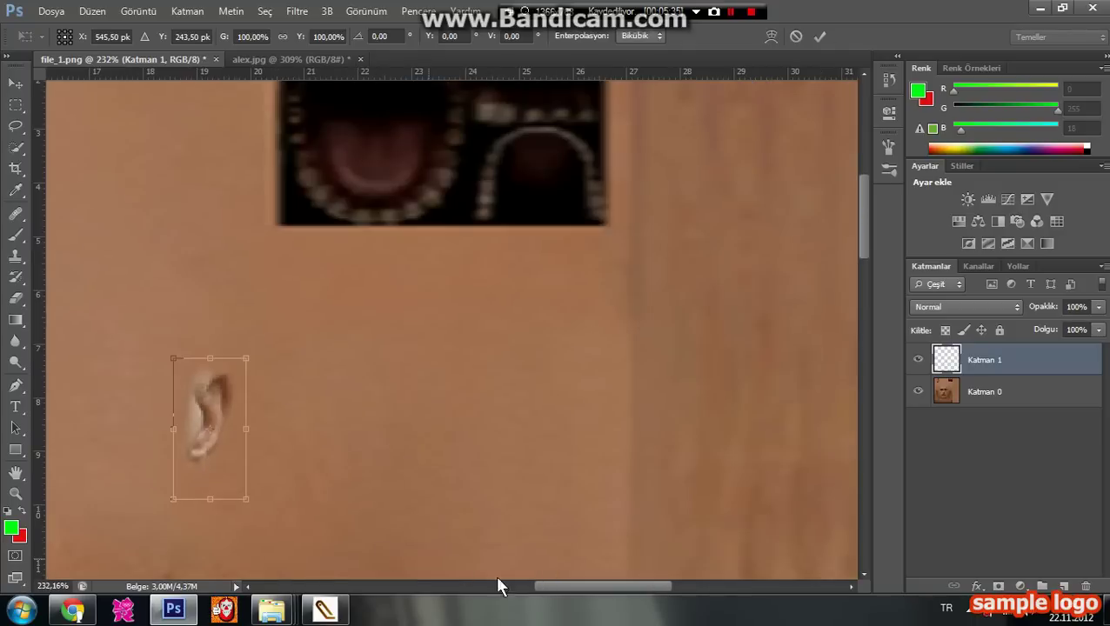
pyautogui.moveTo(571, 593); pyautogui.dragTo(382, 589)
pyautogui.scroll(-2, 432, 545)
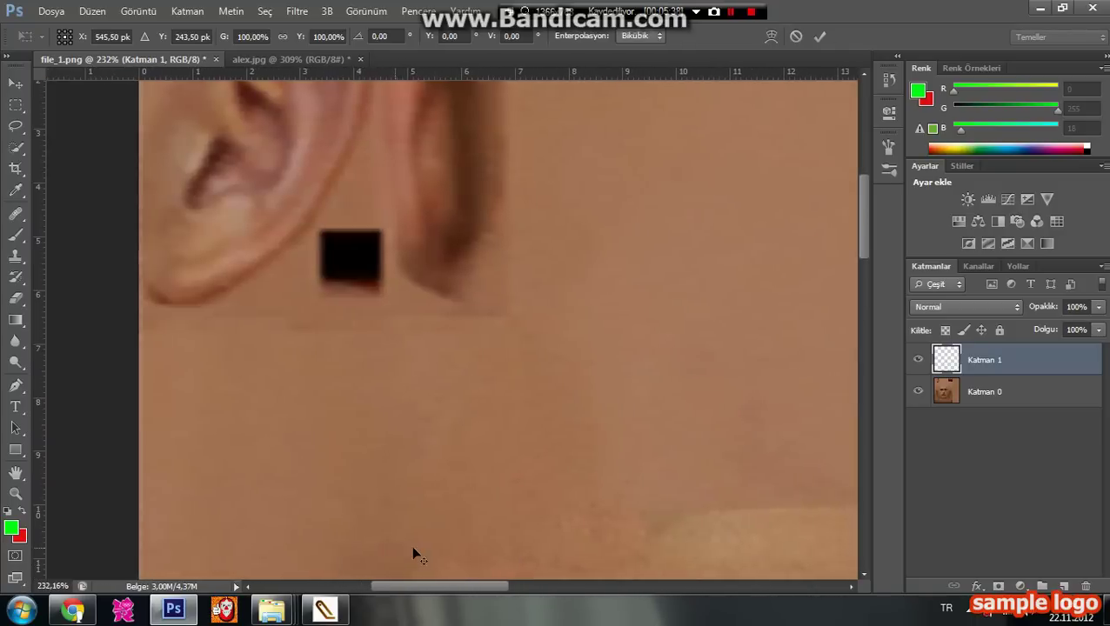
pyautogui.scroll(-1, 365, 429)
pyautogui.moveTo(759, 392); pyautogui.dragTo(846, 270)
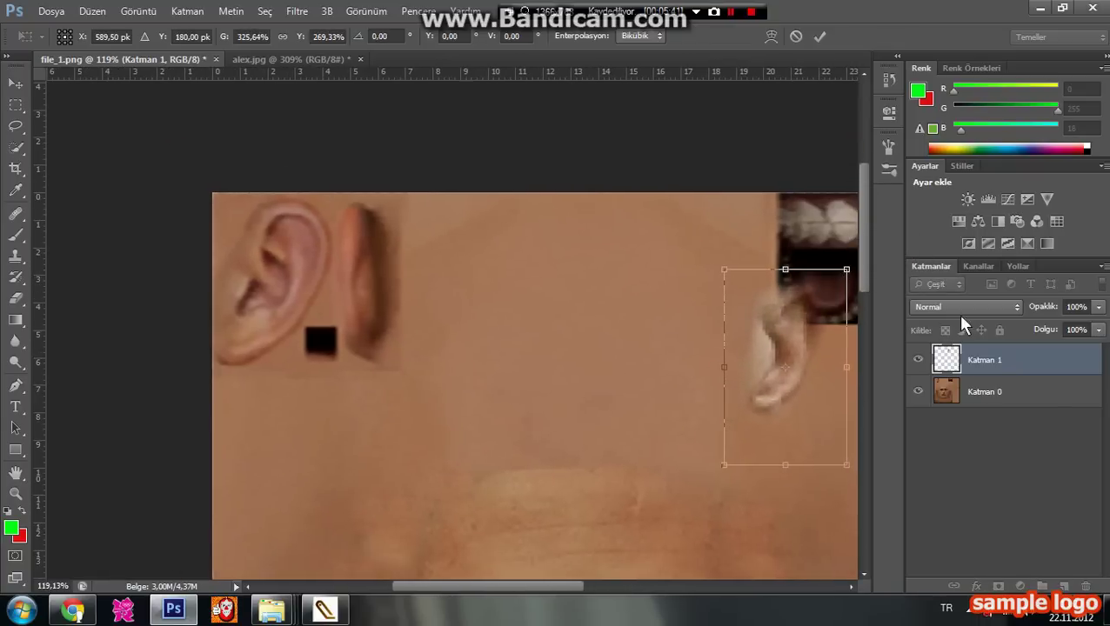
# Fit the pasted ear over the texture's existing ear at about 507% width, 377% height and 3.76° rotation, and apply the transformation.
pyautogui.moveTo(736, 336); pyautogui.dragTo(249, 300)
pyautogui.moveTo(320, 222); pyautogui.dragTo(366, 179)
pyautogui.moveTo(414, 210); pyautogui.dragTo(468, 233)
pyautogui.moveTo(183, 432); pyautogui.dragTo(162, 458)
pyautogui.moveTo(373, 180)
pyautogui.mouseDown()
pyautogui.moveTo(390, 179)
pyautogui.moveTo(378, 177)
pyautogui.mouseUp()
pyautogui.click(16, 301)
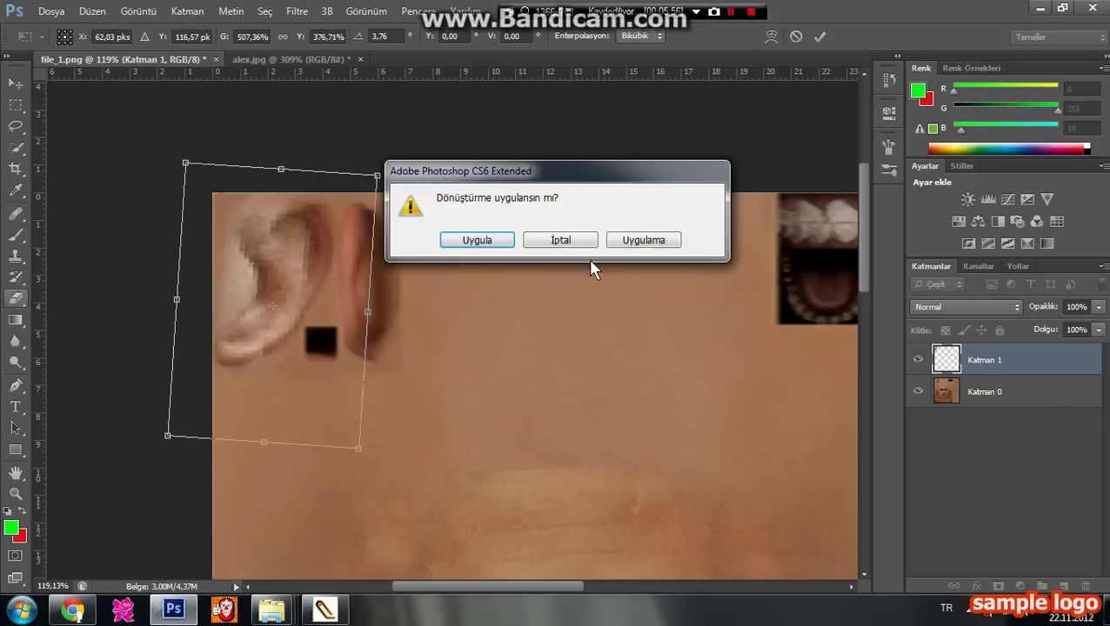
pyautogui.click(477, 240)
# Undo the ear's transformation and delete the pasted ear layer.
pyautogui.scroll(-1, 350, 327)
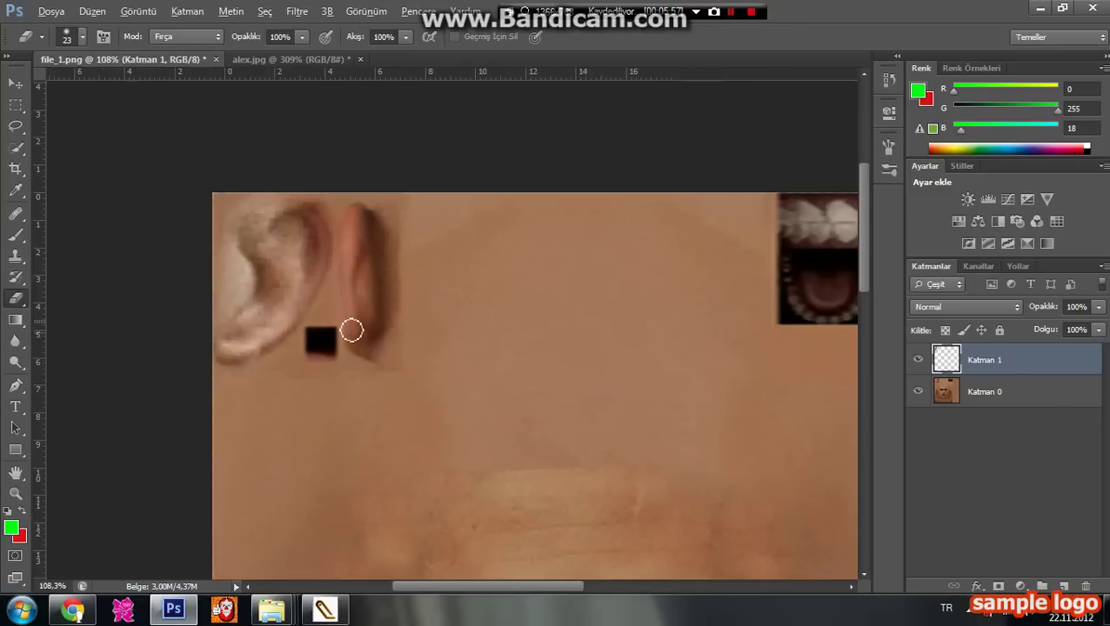
pyautogui.click(121, 19)
pyautogui.click(128, 17)
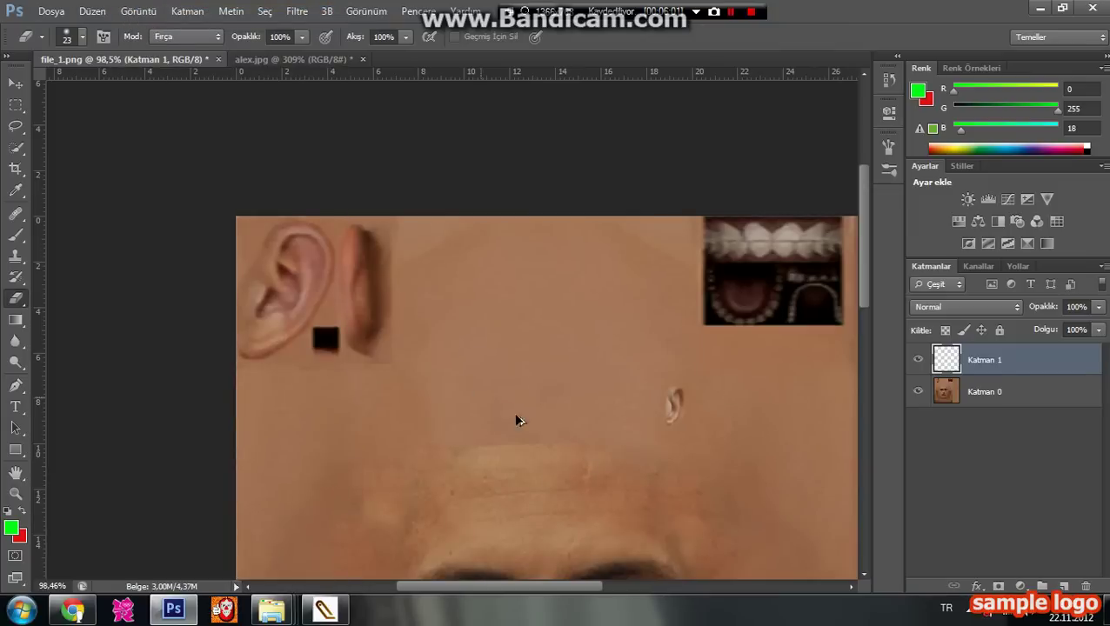
pyautogui.press('Delete')
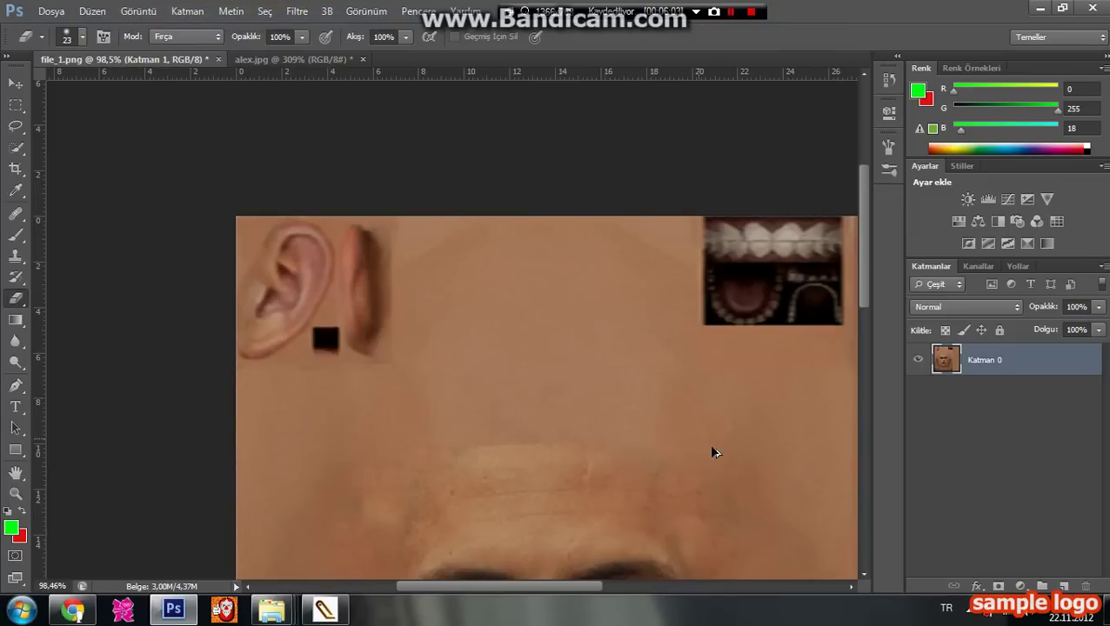
# Save a copy of the face texture as PNG in the Alex De Souza folder, named asdddddddddd, with the default PNG options.
pyautogui.click(50, 10)
pyautogui.click(87, 208)
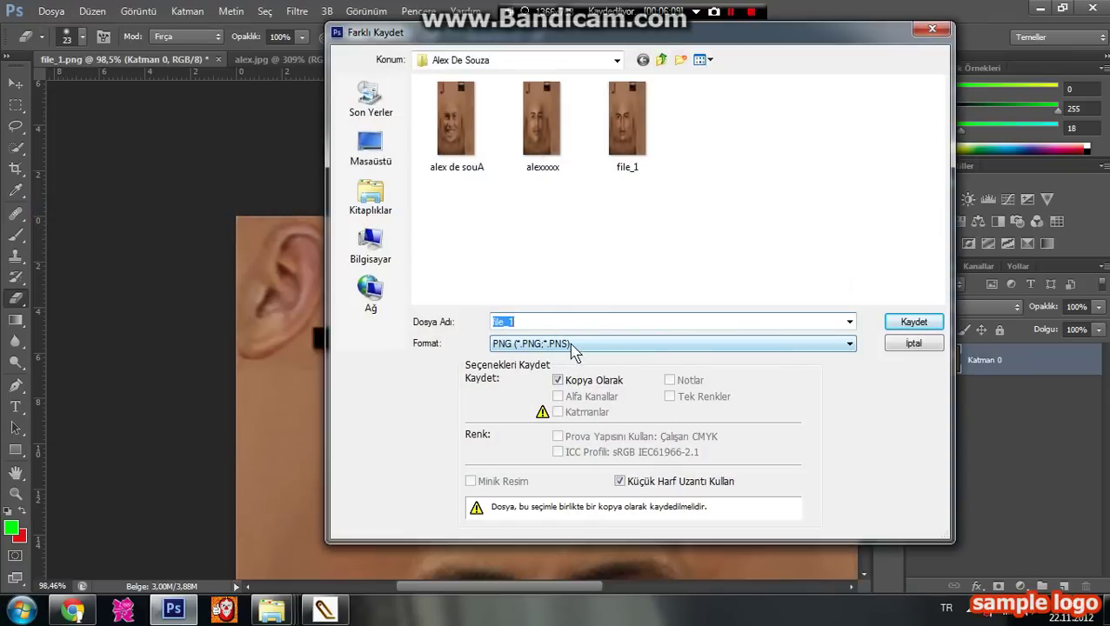
pyautogui.click(572, 345)
pyautogui.click(569, 342)
pyautogui.write('asddddddddd')
pyautogui.click(889, 323)
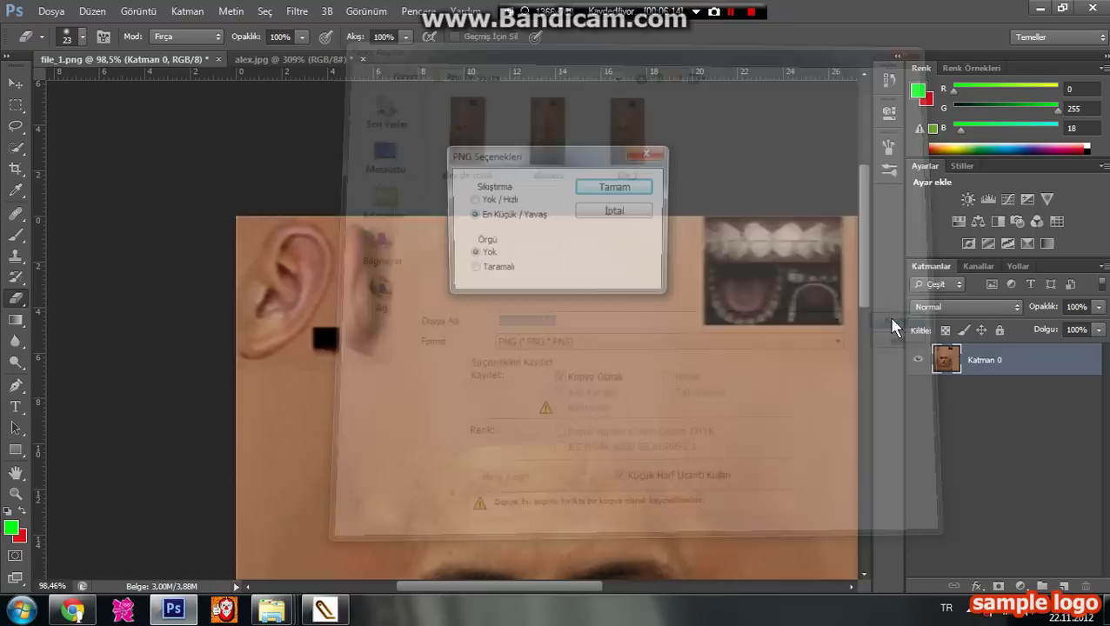
pyautogui.press('Return')
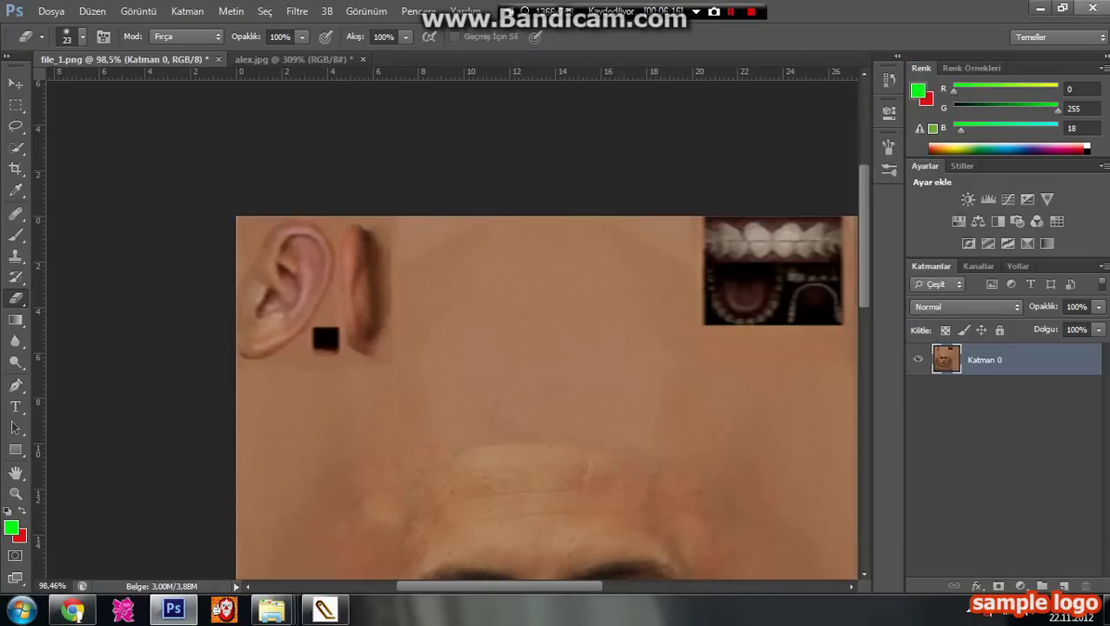
# Close Photoshop without saving the open documents.
pyautogui.click(1092, 8)
pyautogui.click(580, 243)
pyautogui.click(561, 241)
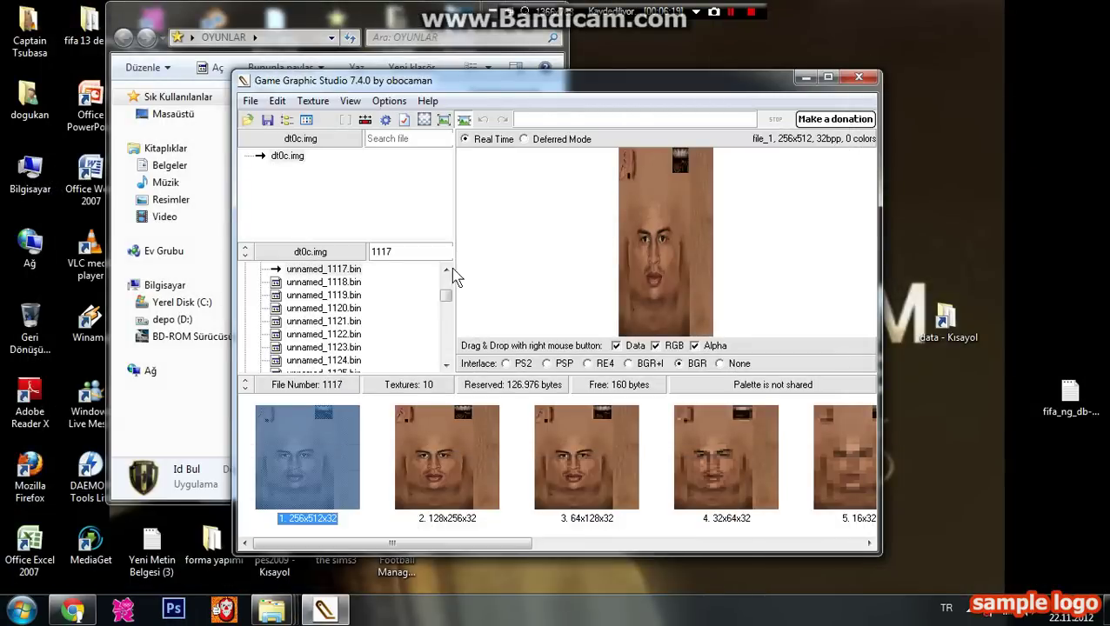
# Start importing a texture over file 1117's face texture in Game Graphic Studio and browse to Yüz Yapımı\Alex De Souza on the desktop.
pyautogui.rightClick(683, 234)
pyautogui.click(703, 244)
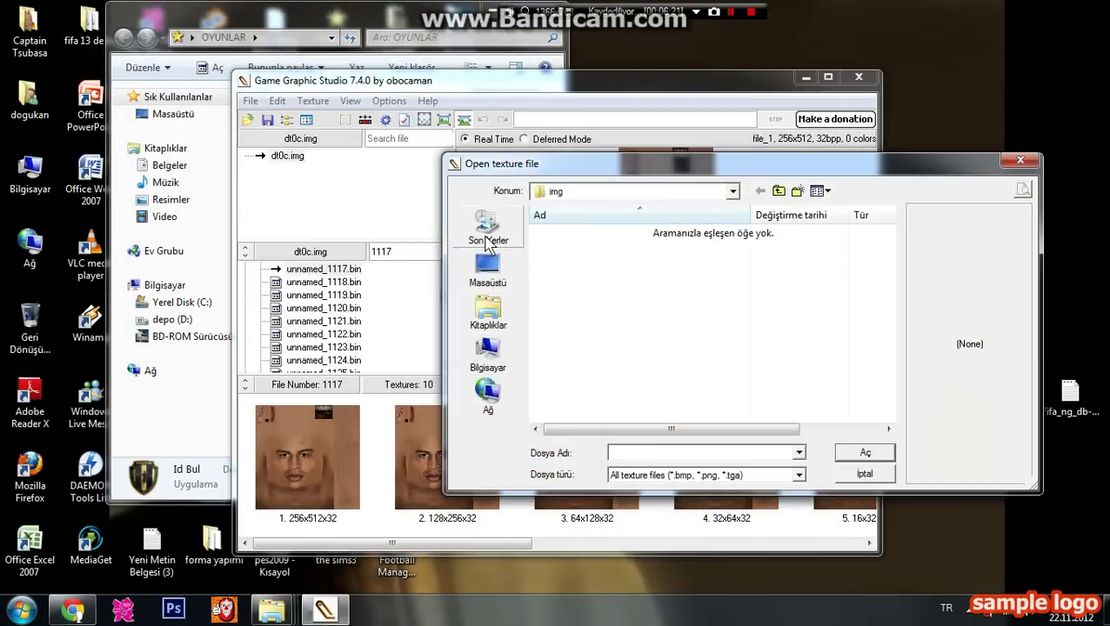
pyautogui.click(498, 261)
pyautogui.write('y')
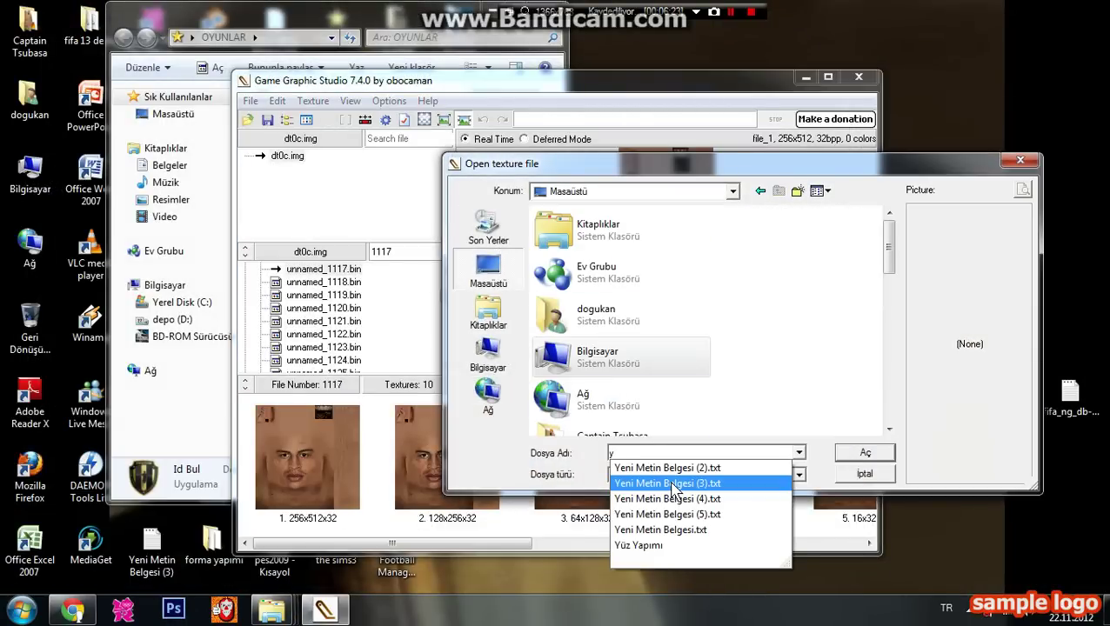
pyautogui.press('Down')
pyautogui.press('Down')
pyautogui.press('Down')
pyautogui.press('Down')
pyautogui.press('Down')
pyautogui.press('Down')
pyautogui.press('Return')
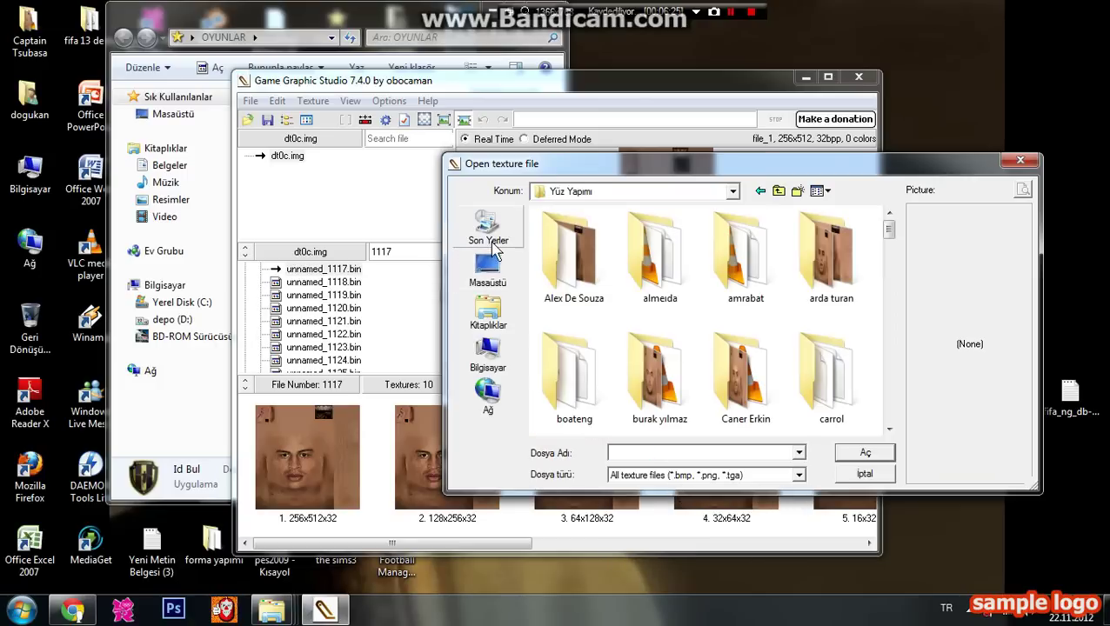
pyautogui.doubleClick(584, 289)
# Open asdddddddddd in Paint, resize it to 256 × 512 pixels without keeping the aspect ratio, and save it.
pyautogui.rightClick(767, 318)
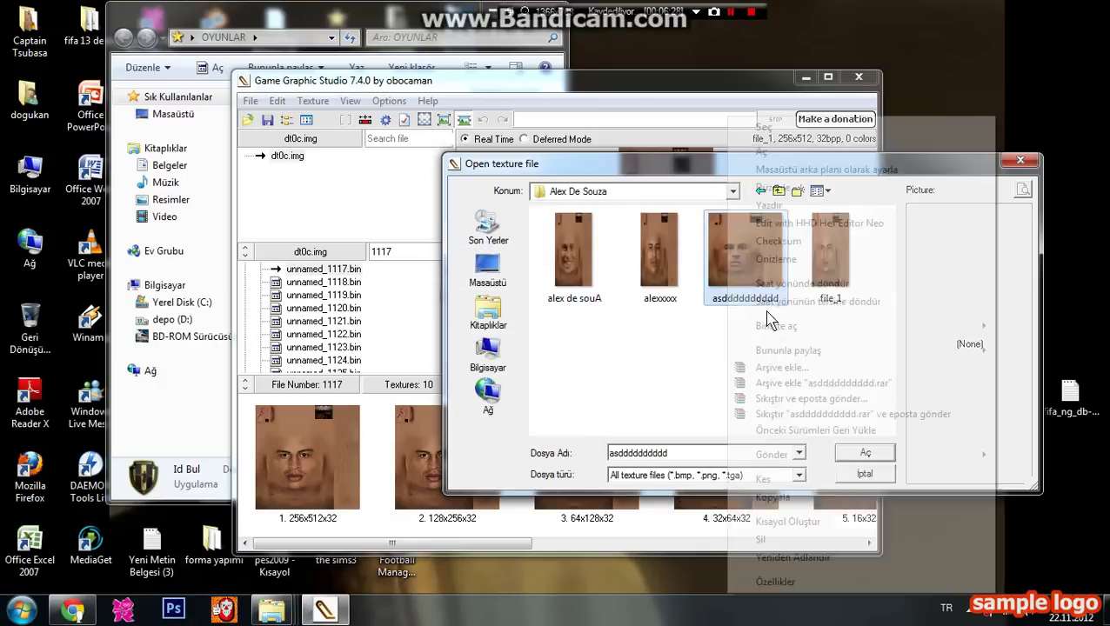
pyautogui.moveTo(776, 326)
pyautogui.click(635, 435)
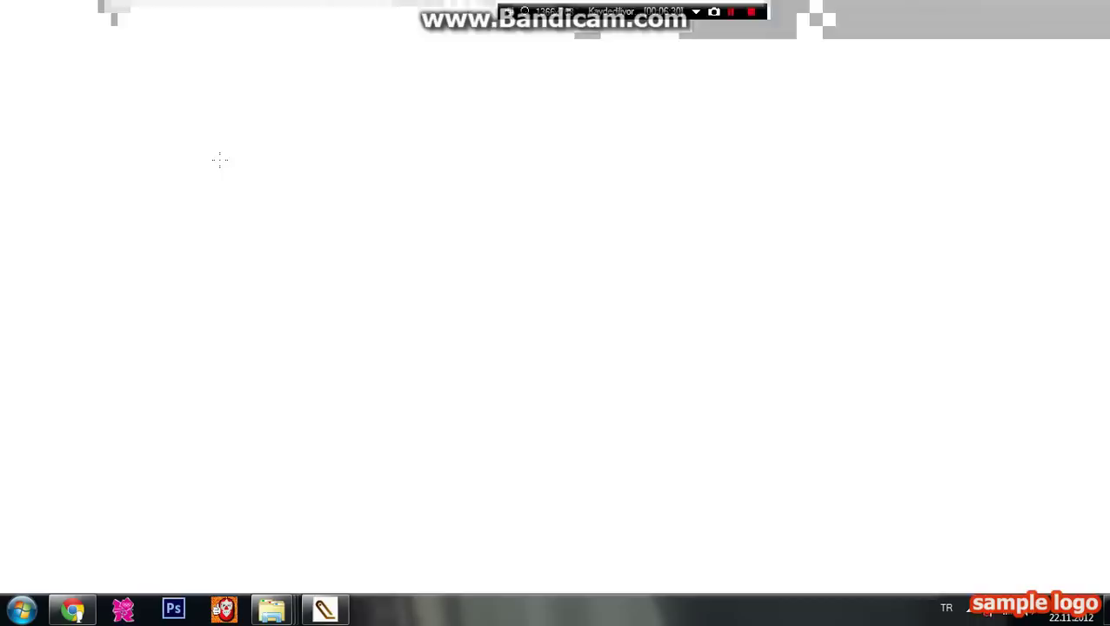
pyautogui.click(179, 66)
pyautogui.click(193, 127)
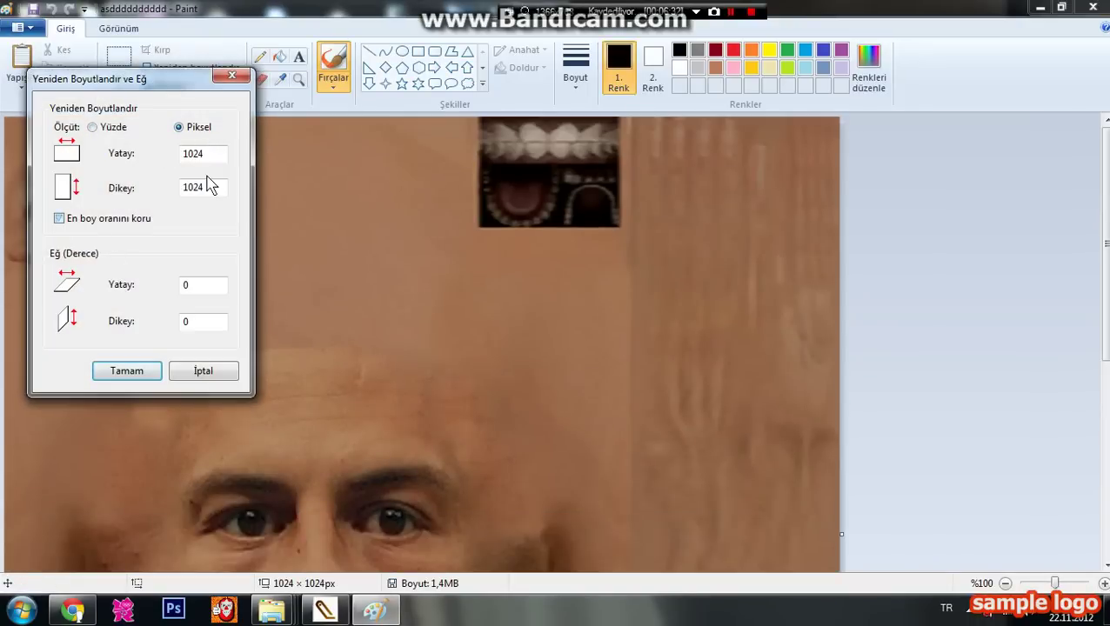
pyautogui.write('512')
pyautogui.press('Return')
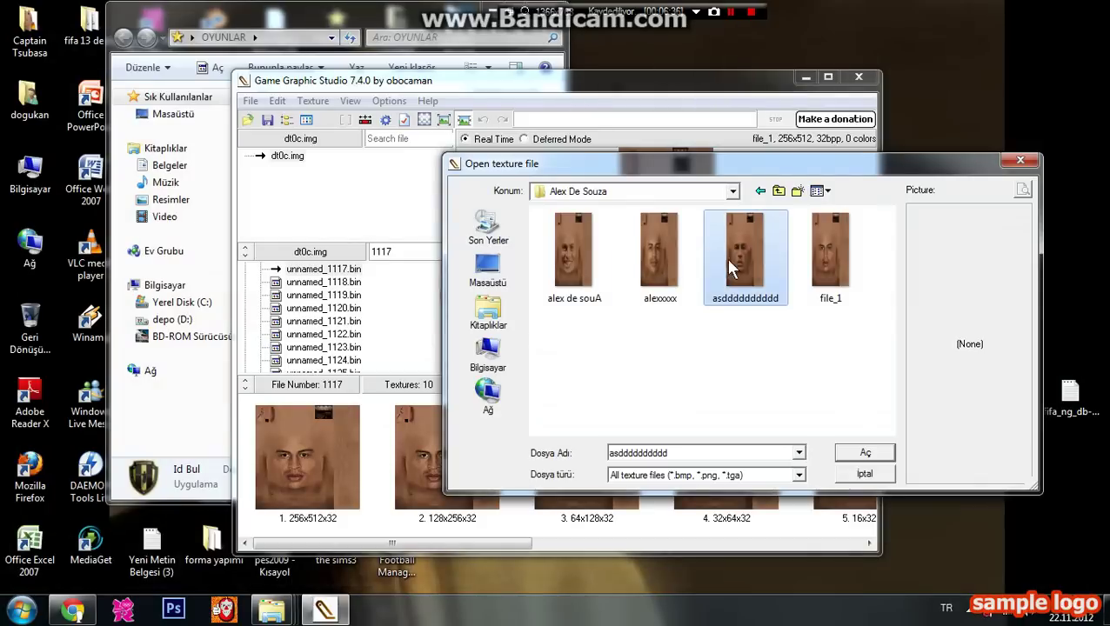
# Import asdddddddddd as file 1117's texture and export unnamed_1117.bin to the Alex De Souza folder, overwriting the existing file.
pyautogui.doubleClick(737, 252)
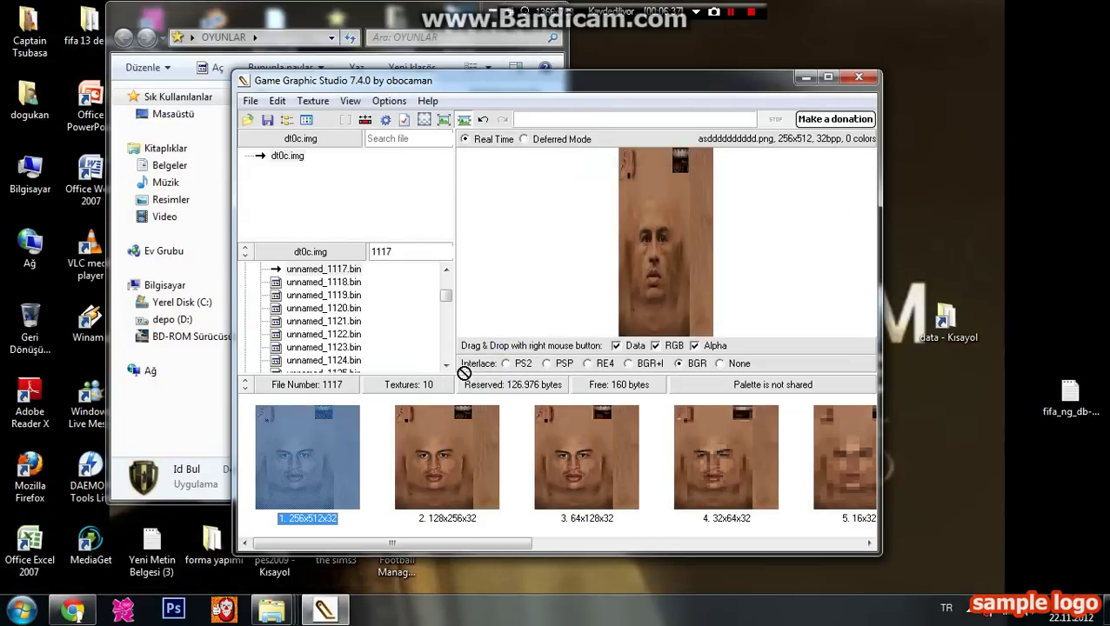
pyautogui.rightClick(343, 268)
pyautogui.click(382, 376)
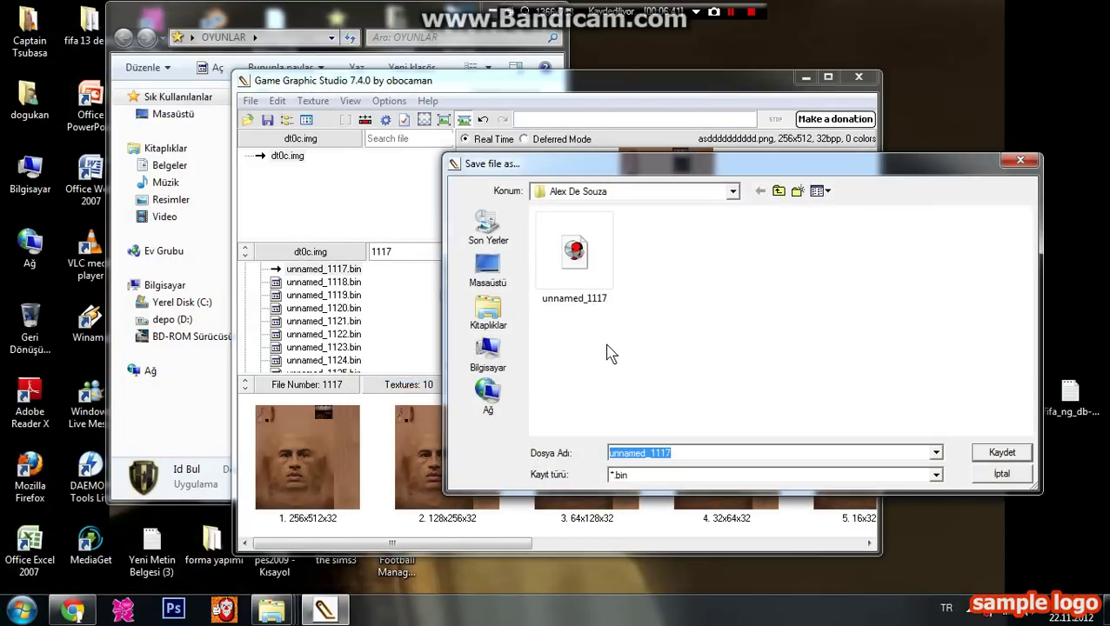
pyautogui.press('Return')
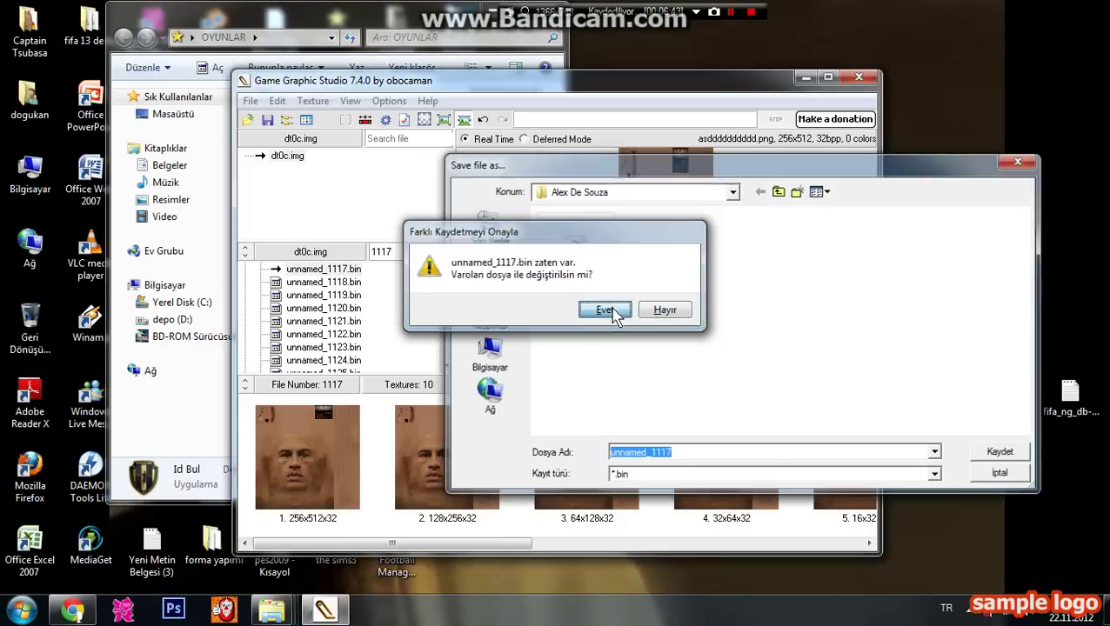
pyautogui.click(603, 310)
pyautogui.click(678, 366)
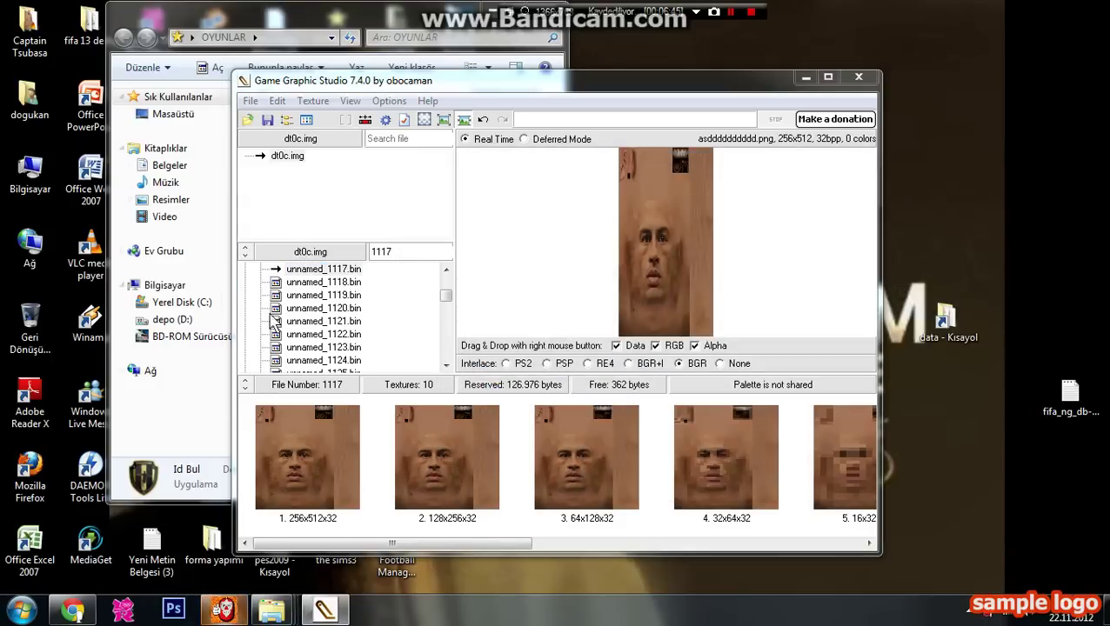
# Switch to FEI 2010.
pyautogui.click(224, 609)
pyautogui.click(165, 76)
pyautogui.click(202, 91)
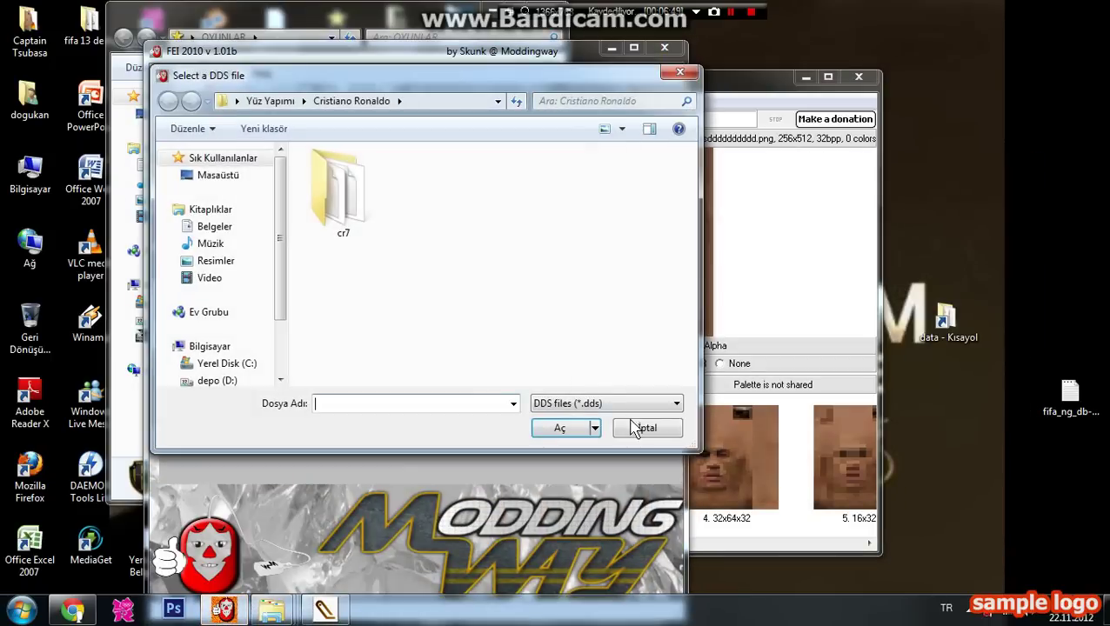
pyautogui.click(645, 428)
pyautogui.click(168, 73)
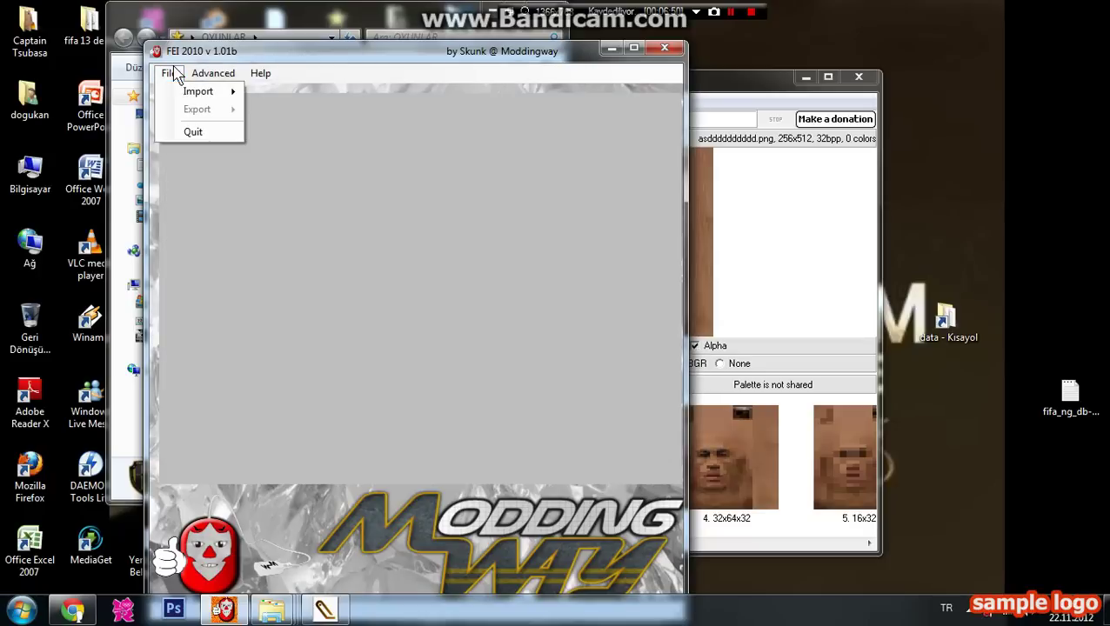
pyautogui.click(195, 57)
pyautogui.moveTo(195, 58); pyautogui.dragTo(183, 55)
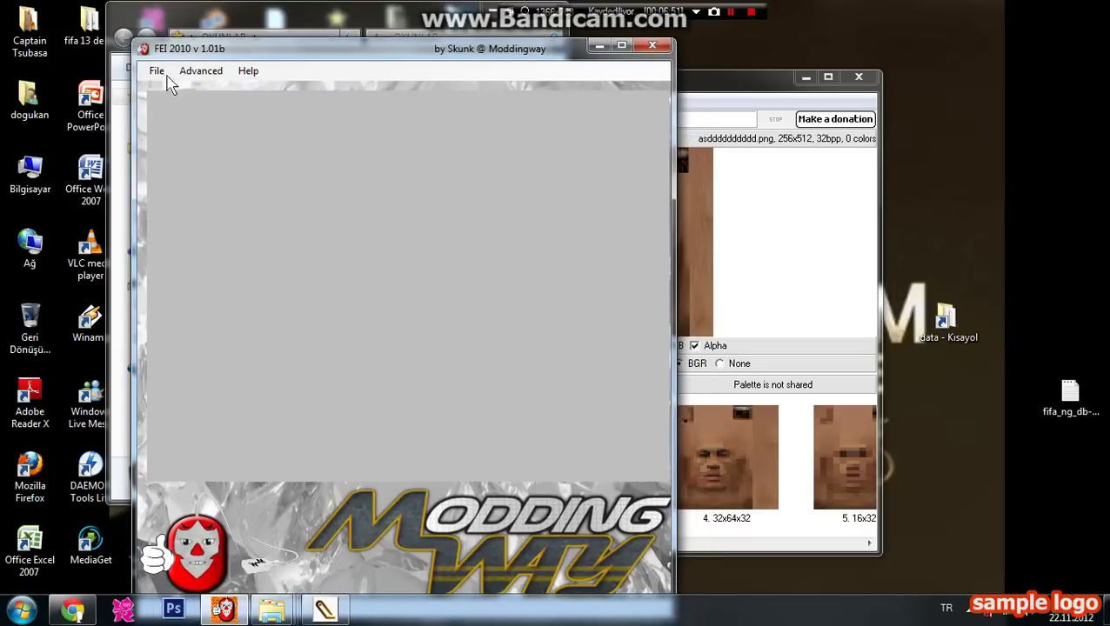
# Import unnamed_1117.bin from the Alex De Souza folder, inspect the textured 3D head, and close FEI 2010.
pyautogui.click(158, 78)
pyautogui.click(300, 109)
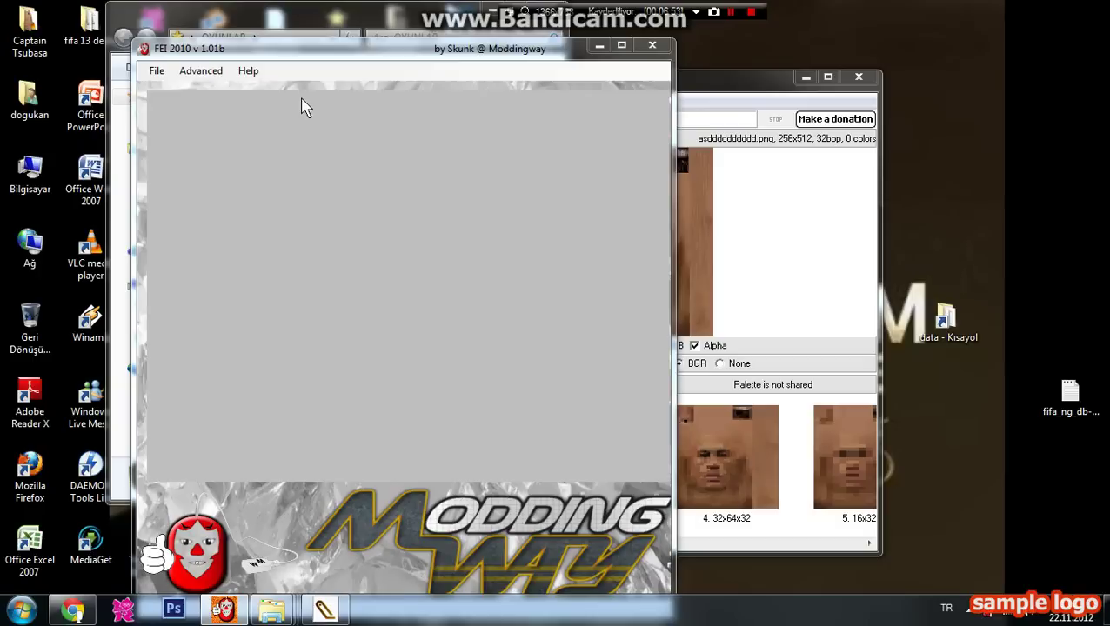
pyautogui.click(251, 97)
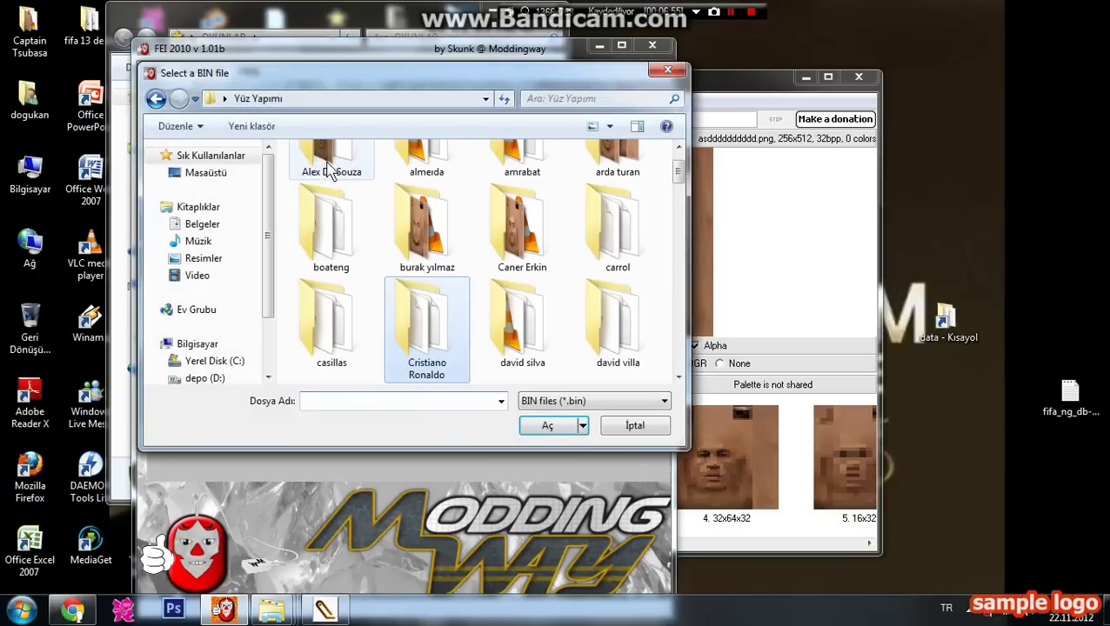
pyautogui.doubleClick(346, 150)
pyautogui.doubleClick(343, 200)
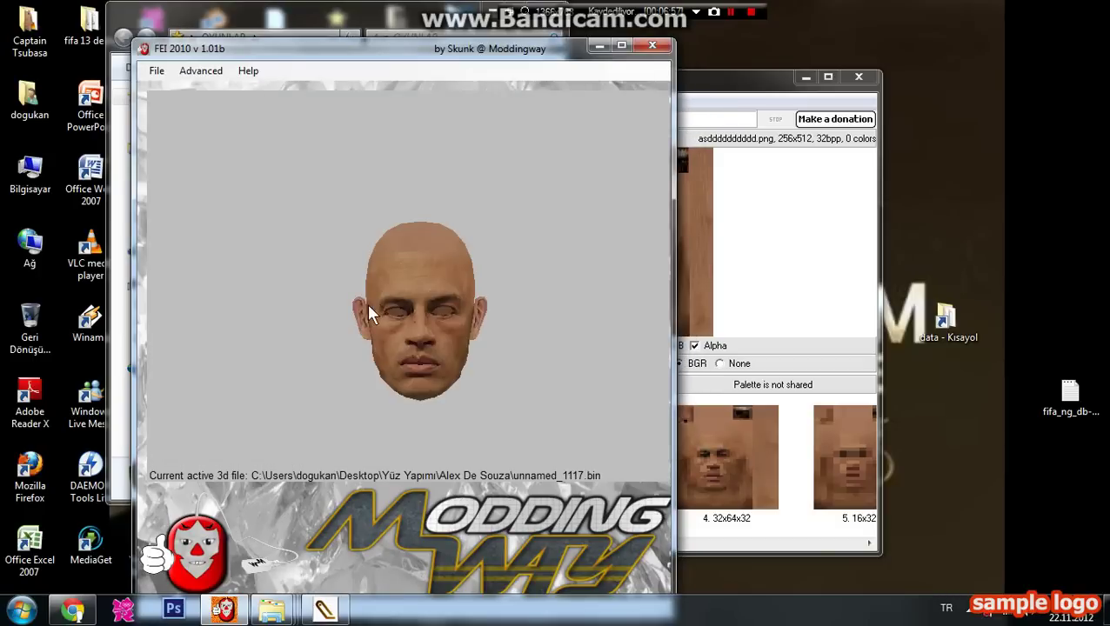
pyautogui.moveTo(366, 307); pyautogui.dragTo(513, 230)
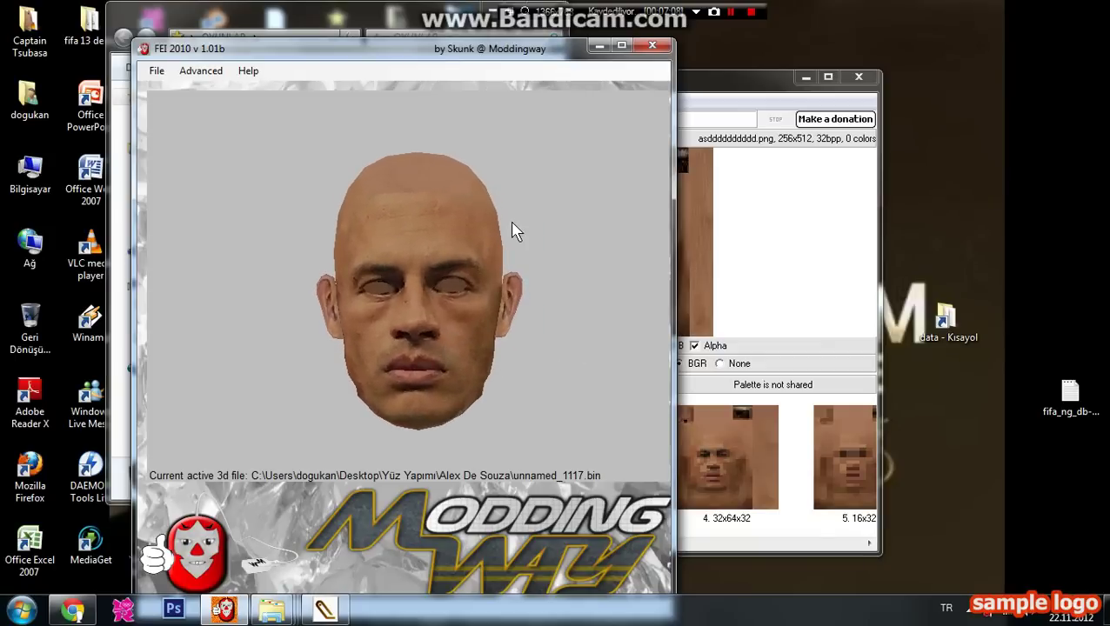
pyautogui.click(653, 47)
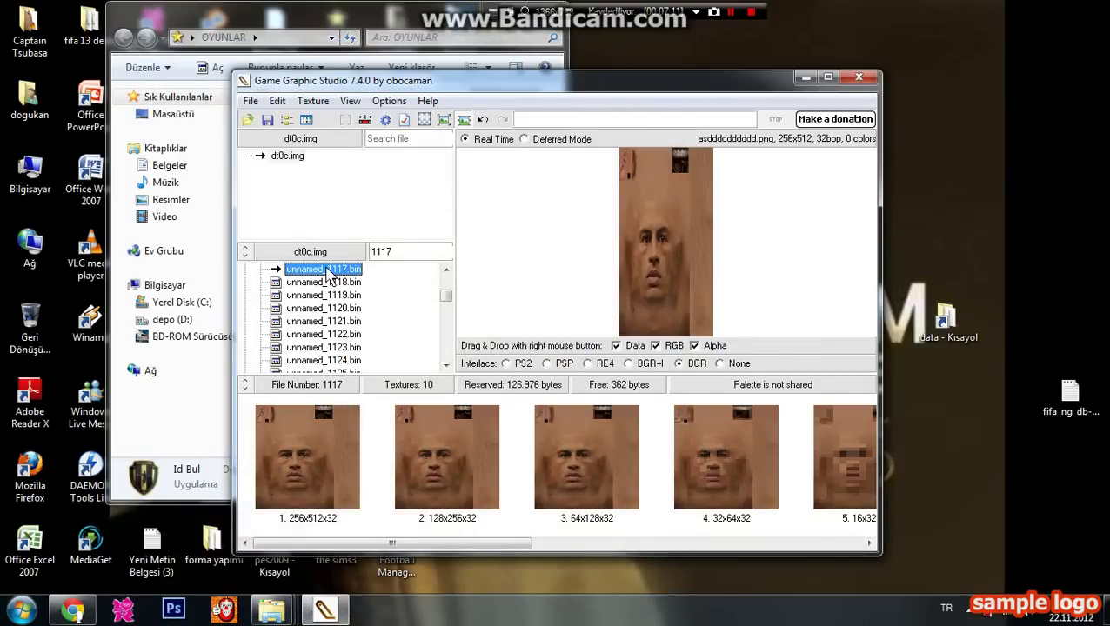
# Start exporting unnamed_1117.bin, browse to KONAMI\Pro Evolution Soccer 2013\kitserver13\example-root\img\dt0c.img, and cancel the export.
pyautogui.rightClick(328, 275)
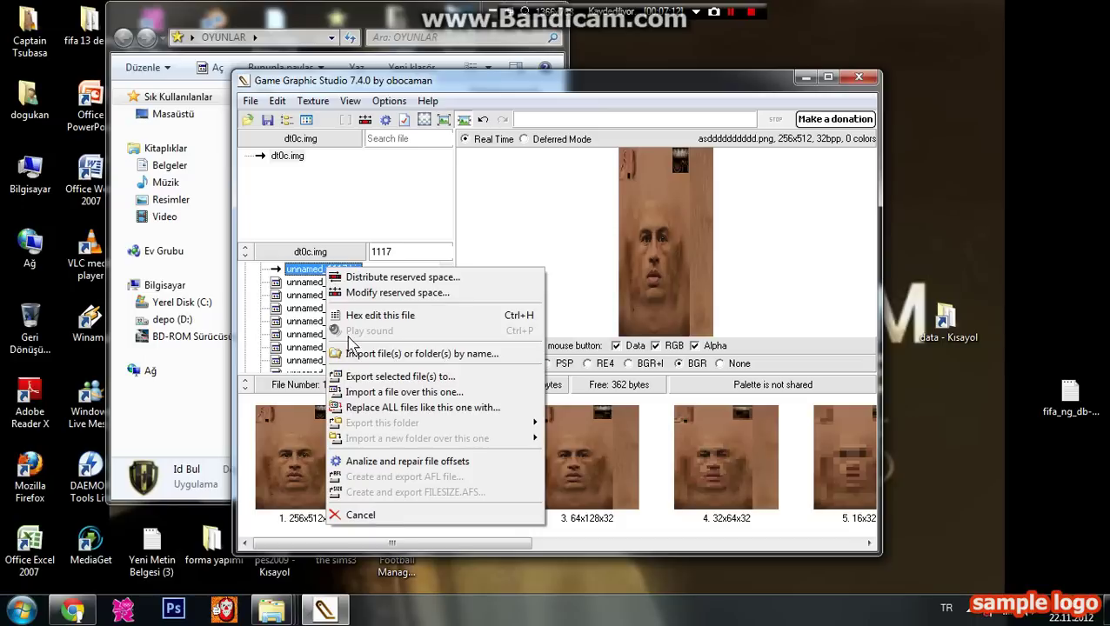
pyautogui.click(376, 377)
pyautogui.click(490, 351)
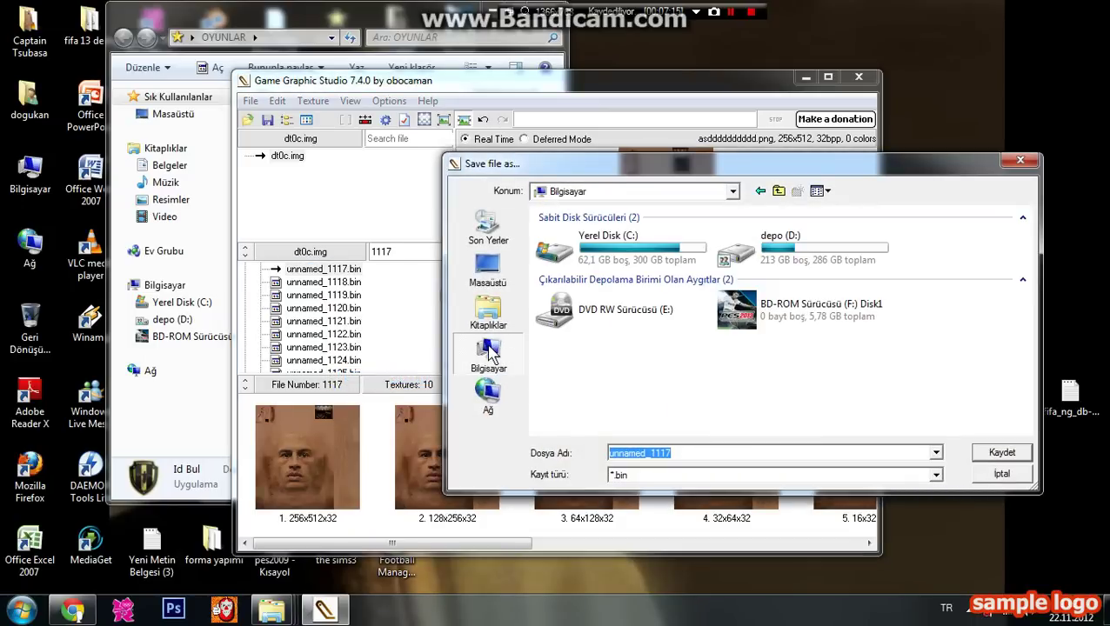
pyautogui.click(626, 244)
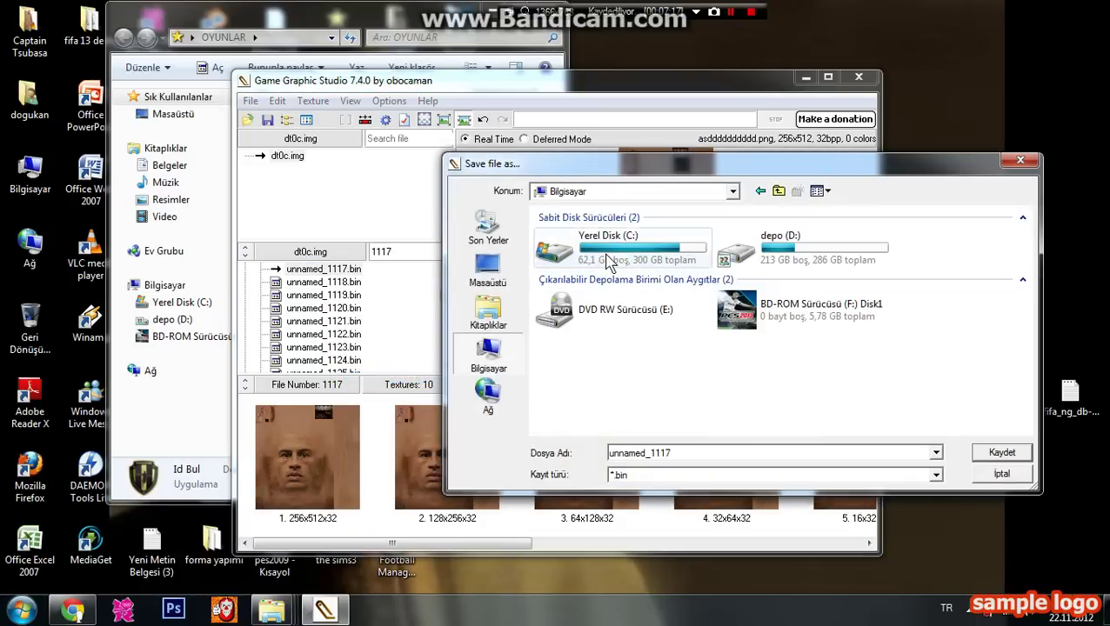
pyautogui.doubleClick(607, 257)
pyautogui.doubleClick(640, 421)
pyautogui.press('Return')
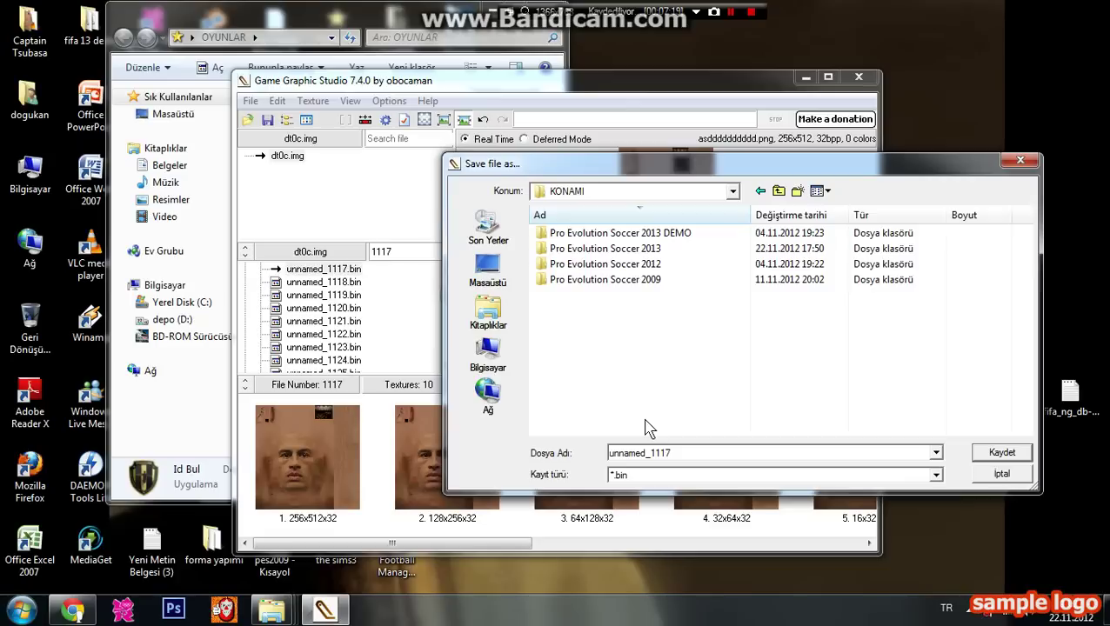
pyautogui.press('Down')
pyautogui.press('Down')
pyautogui.press('Return')
pyautogui.press('Down')
pyautogui.press('Down')
pyautogui.press('Return')
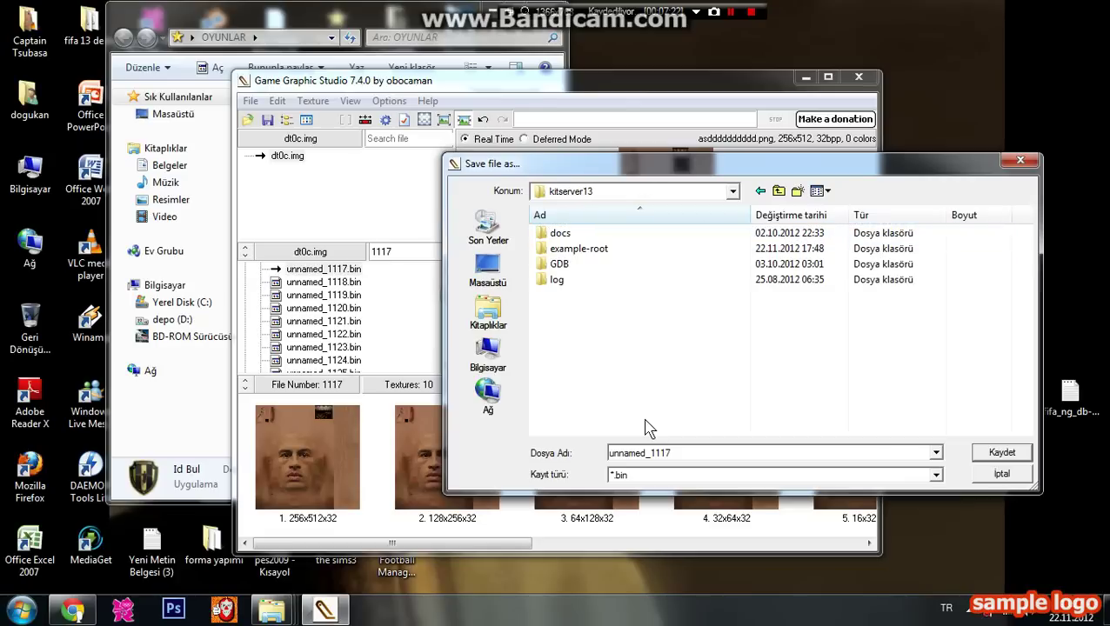
pyautogui.press('Down')
pyautogui.press('Down')
pyautogui.press('Return')
pyautogui.press('Down')
pyautogui.press('Return')
pyautogui.press('Down')
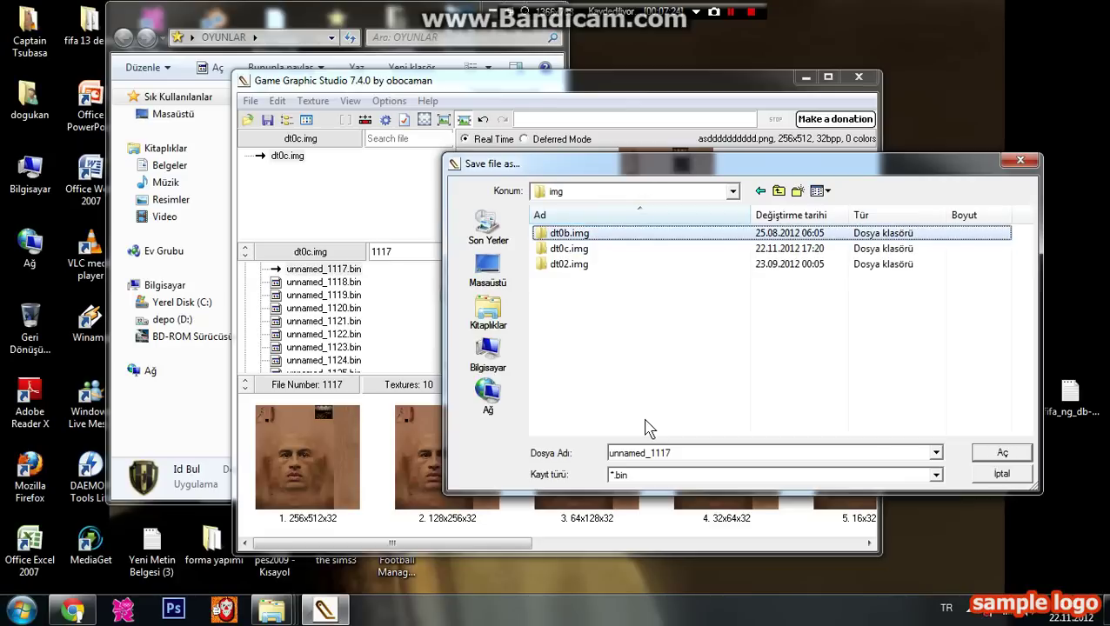
pyautogui.press('Down')
pyautogui.press('Return')
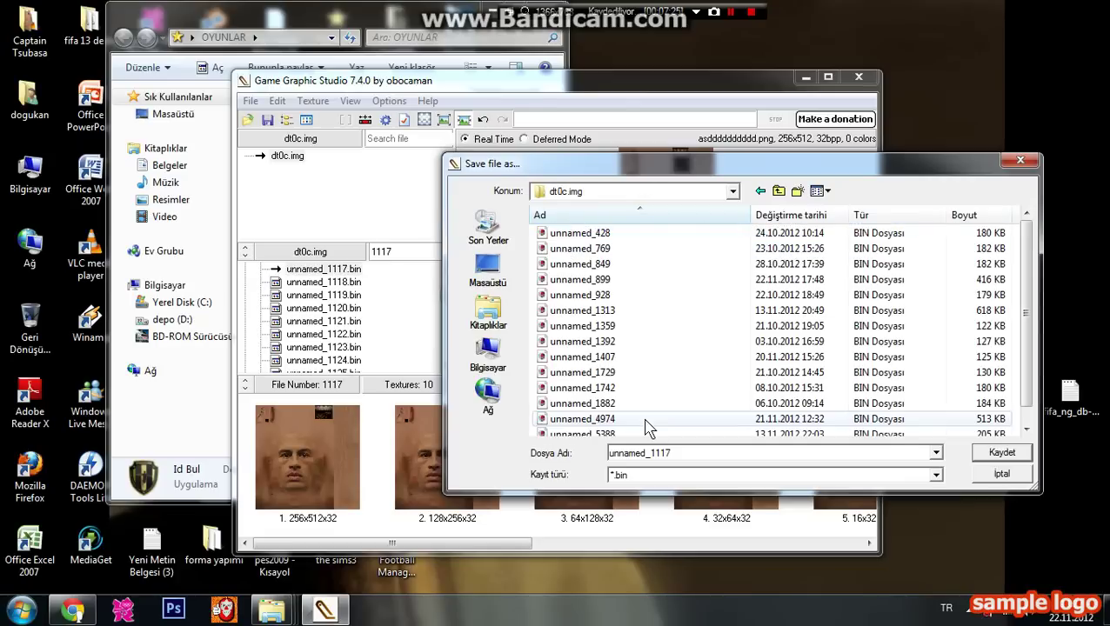
pyautogui.click(1001, 475)
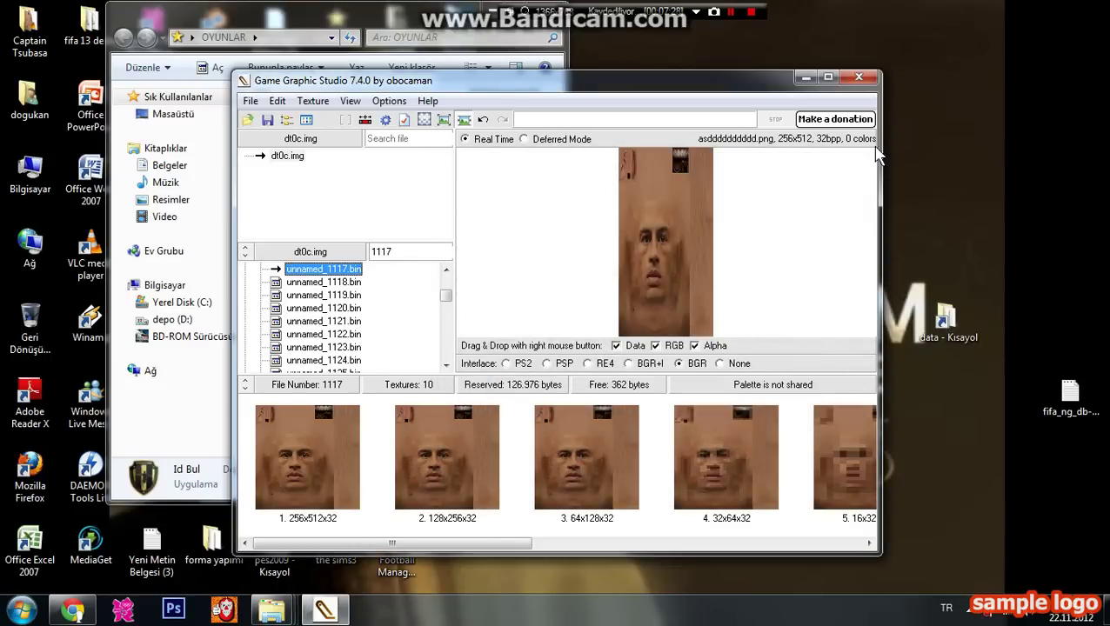